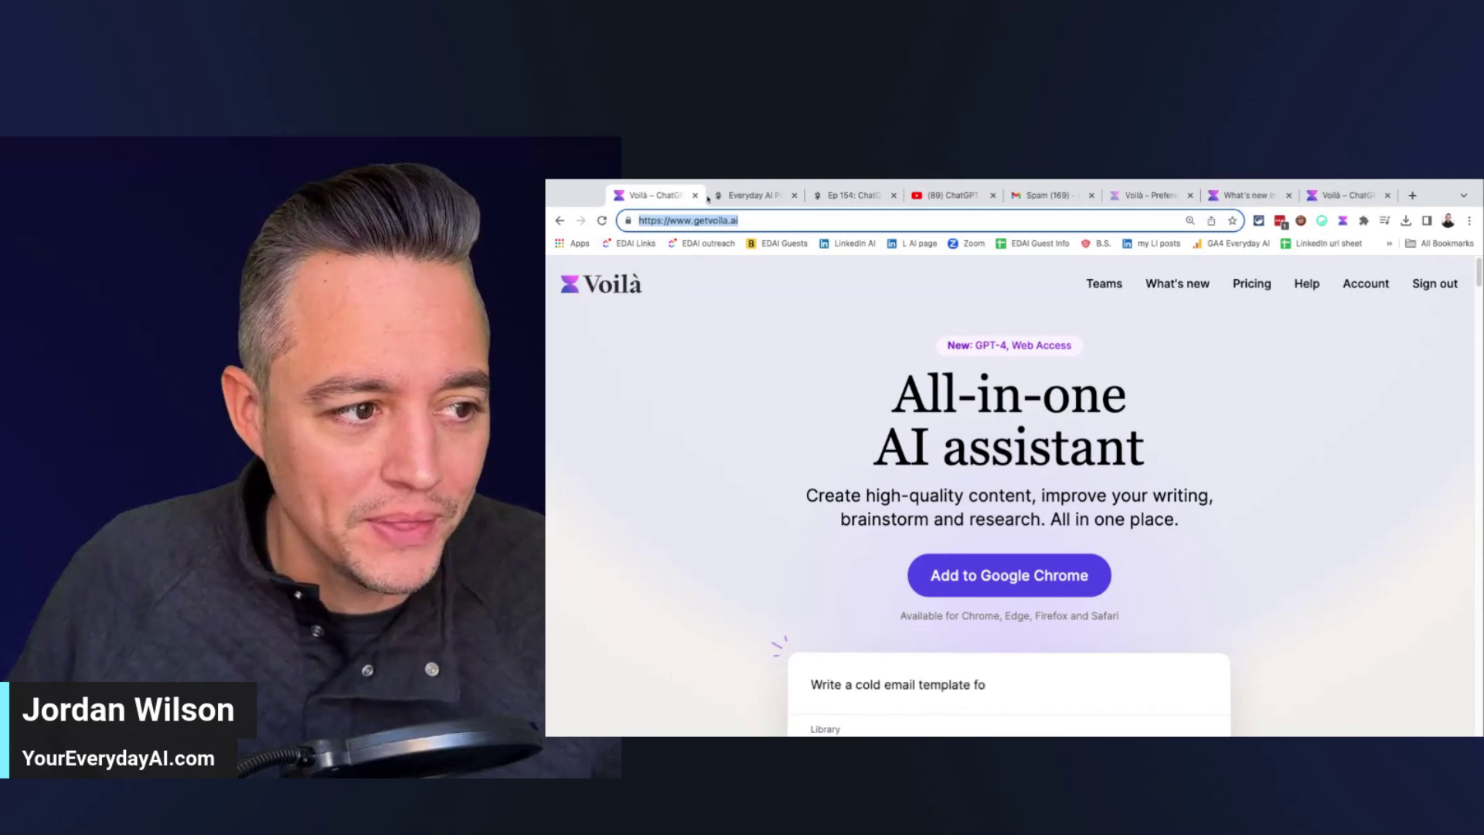
left_click(748, 194)
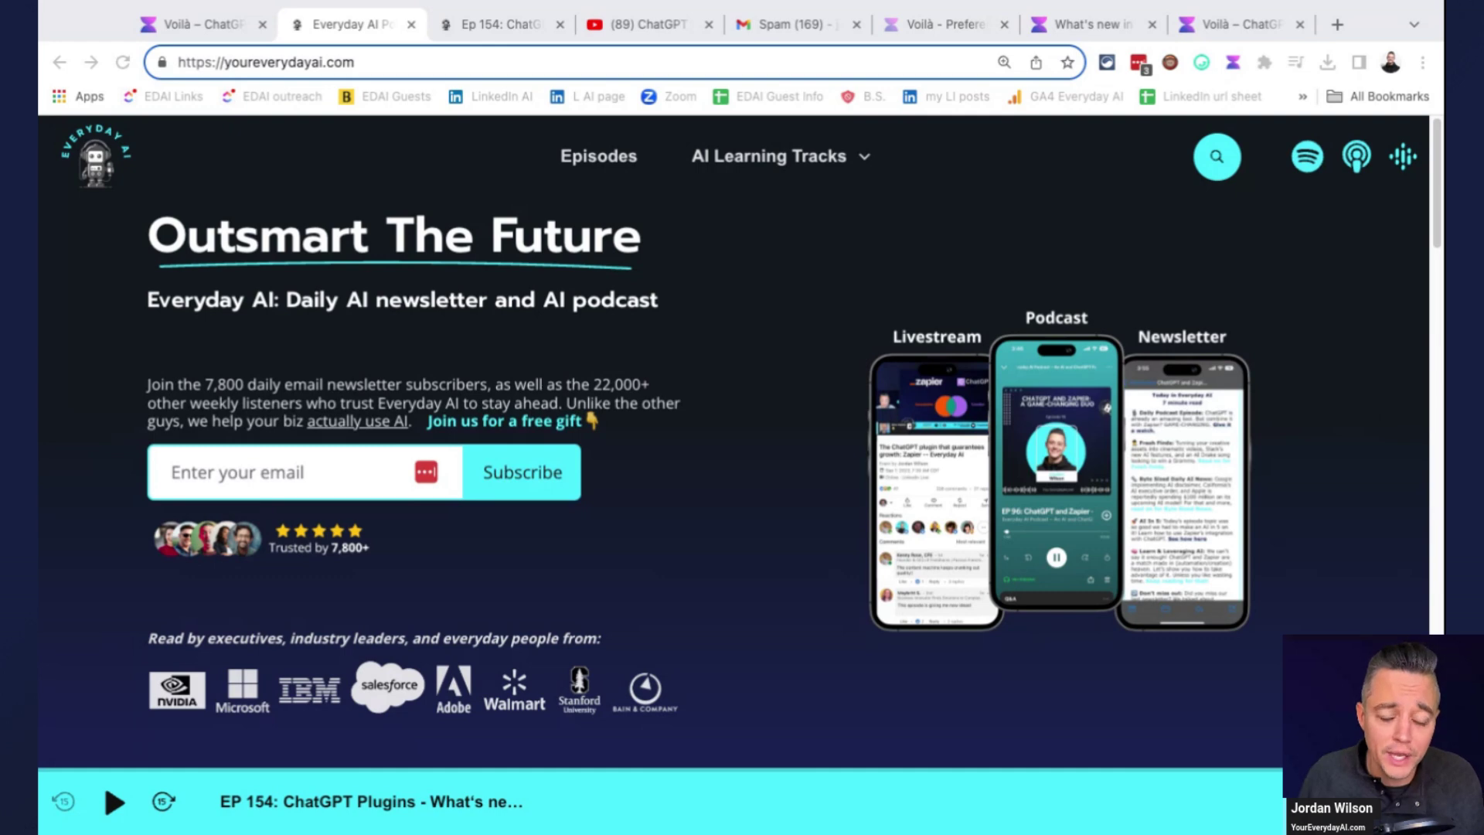
key("super+Tab")
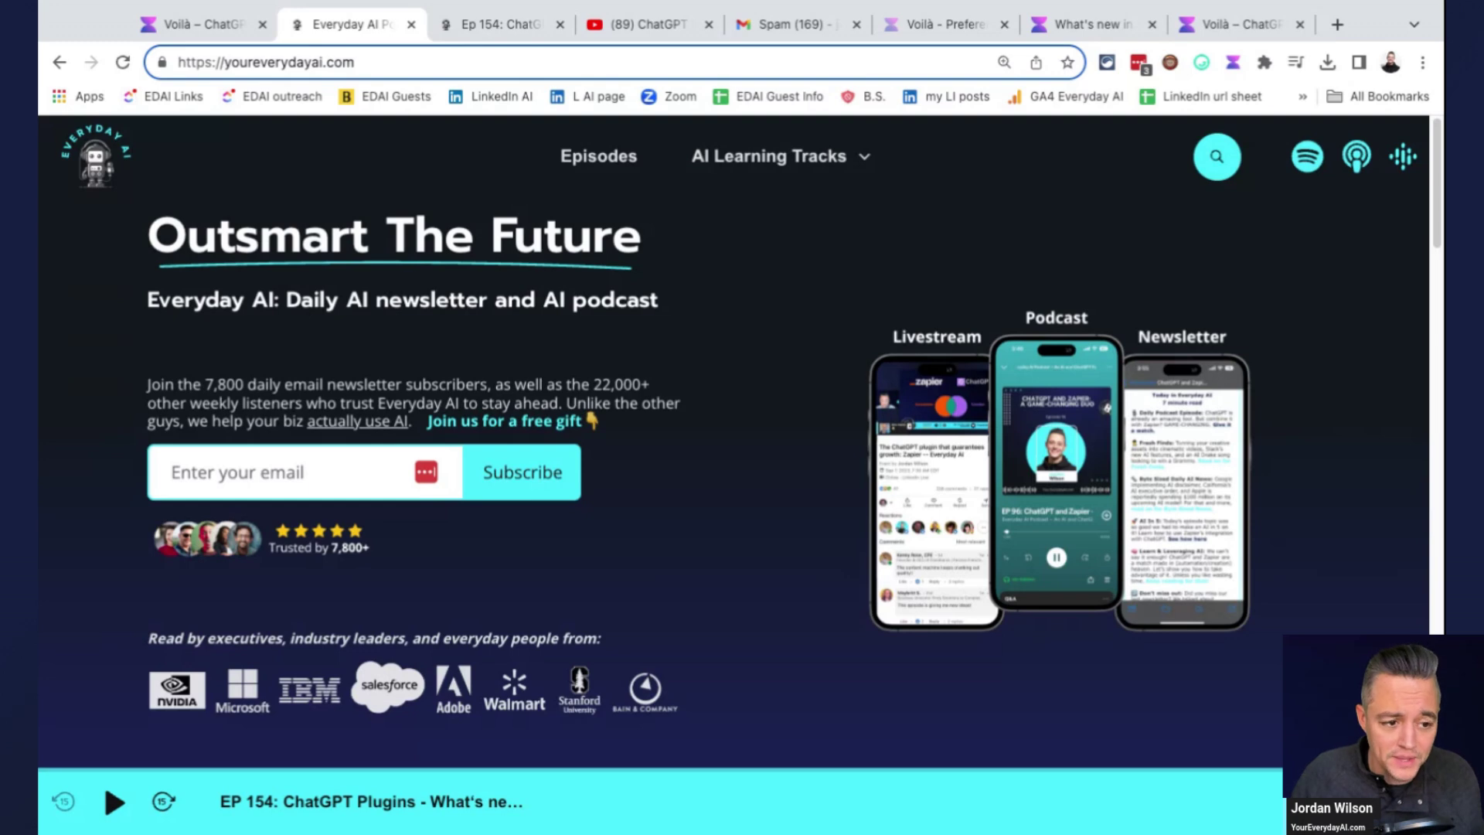
Step: Skim the feature sections of the Voilà homepage and check the plans on its Pricing page
left_click(185, 25)
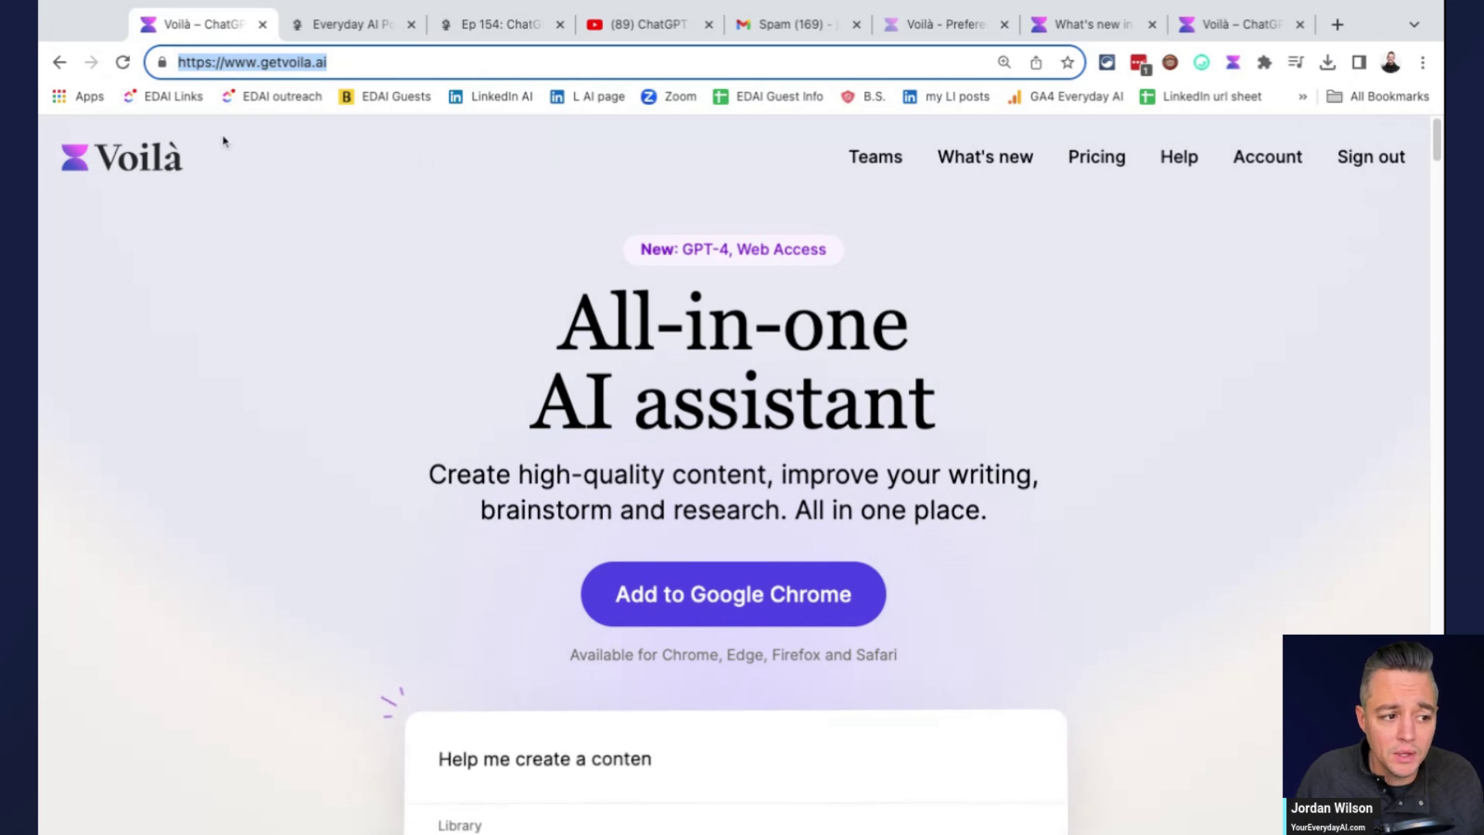
left_click(461, 61)
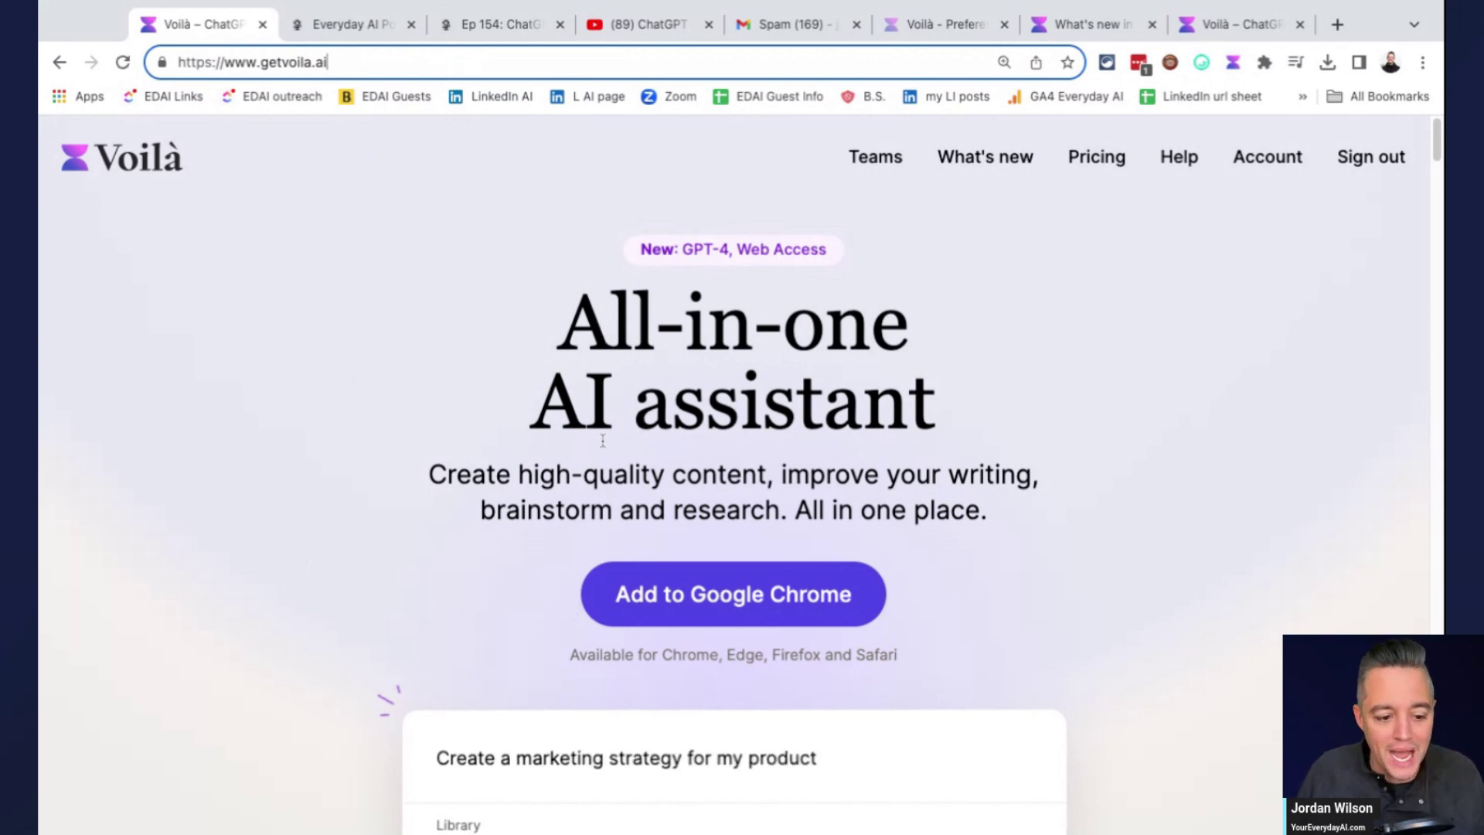
scroll(387, 483, "down", 5)
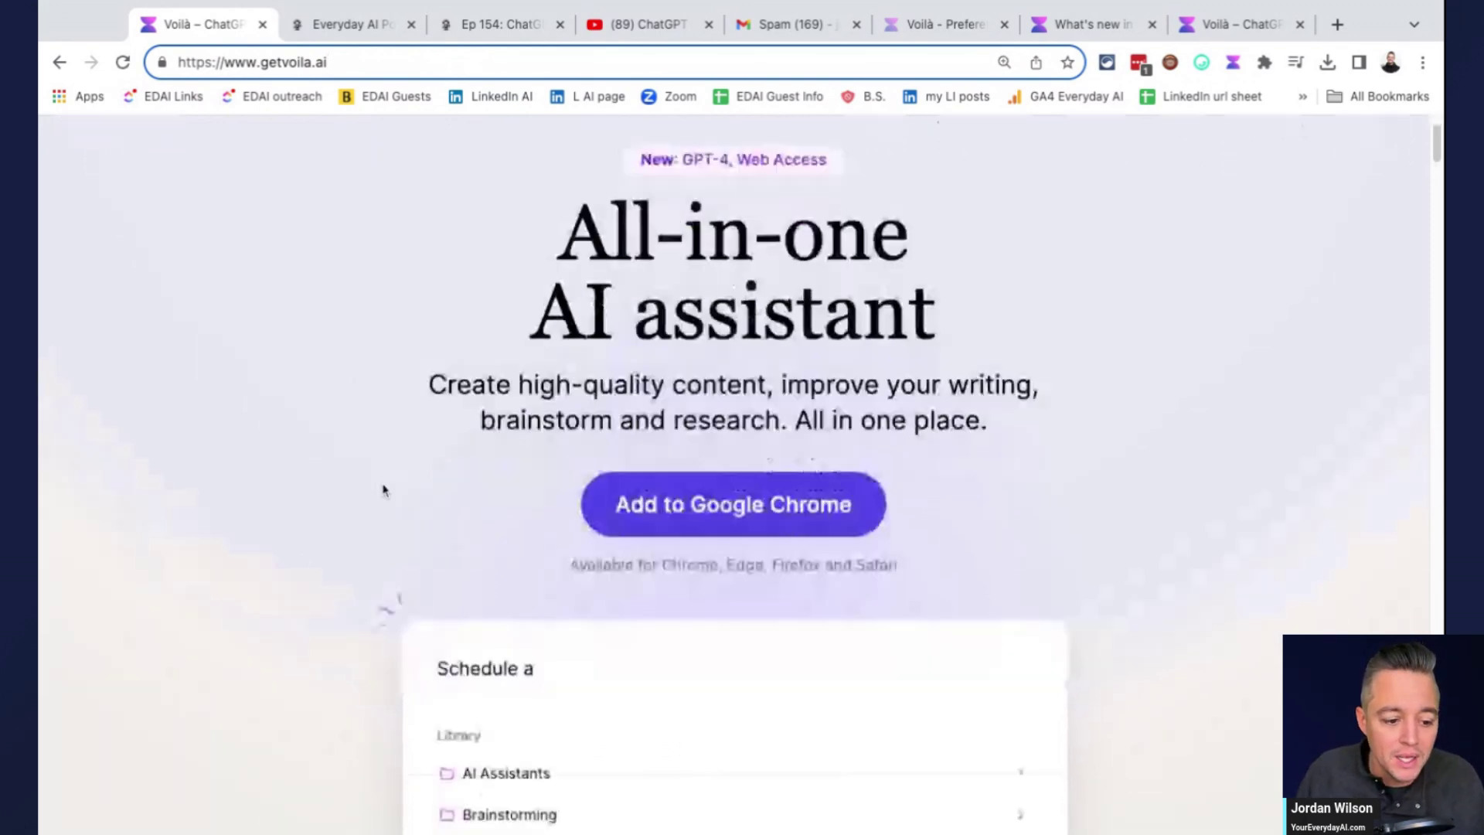
scroll(387, 483, "down", 9)
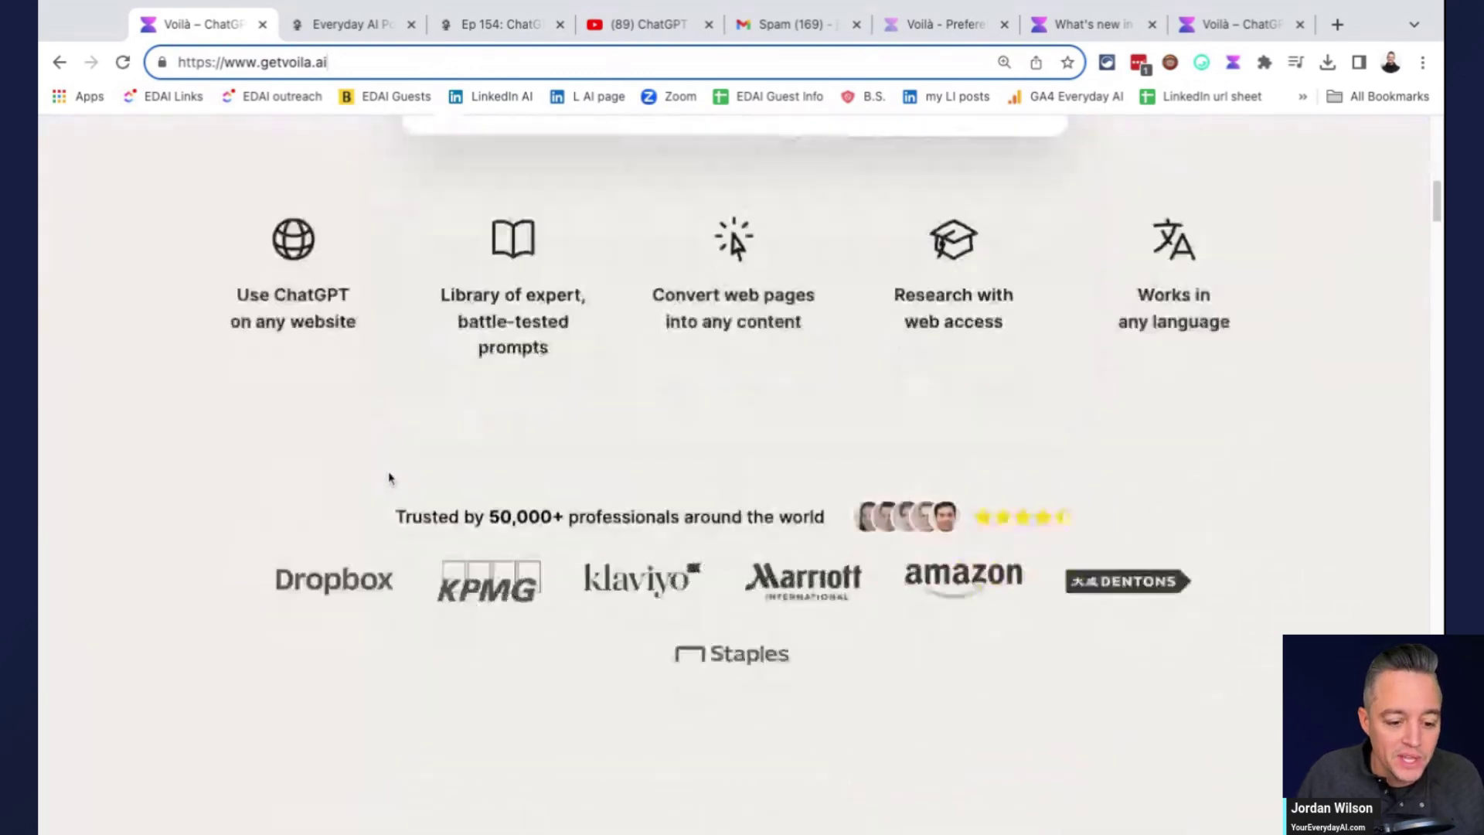
scroll(390, 477, "down", 6)
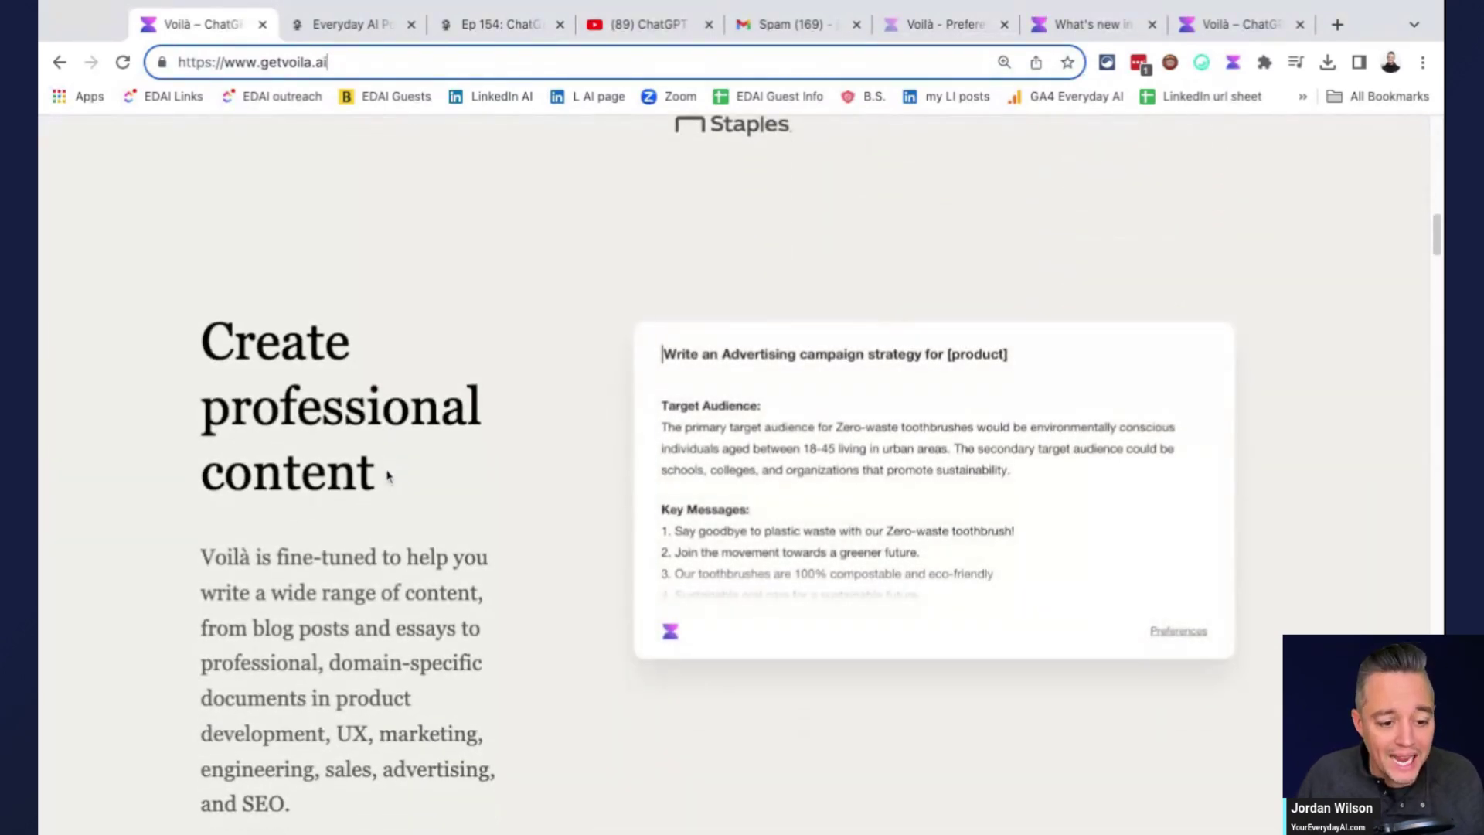
scroll(381, 484, "up", 20)
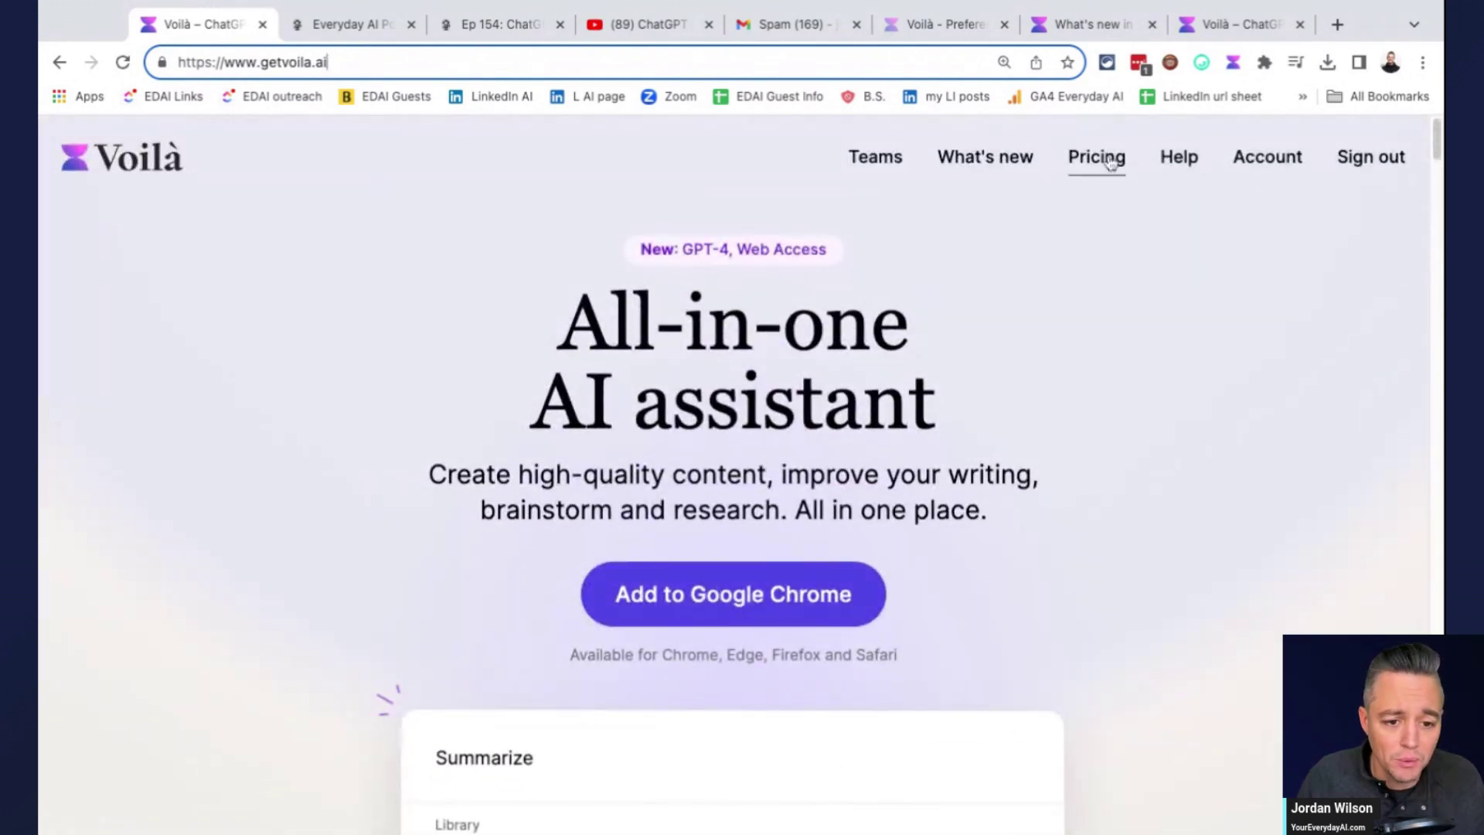
left_click(1101, 175)
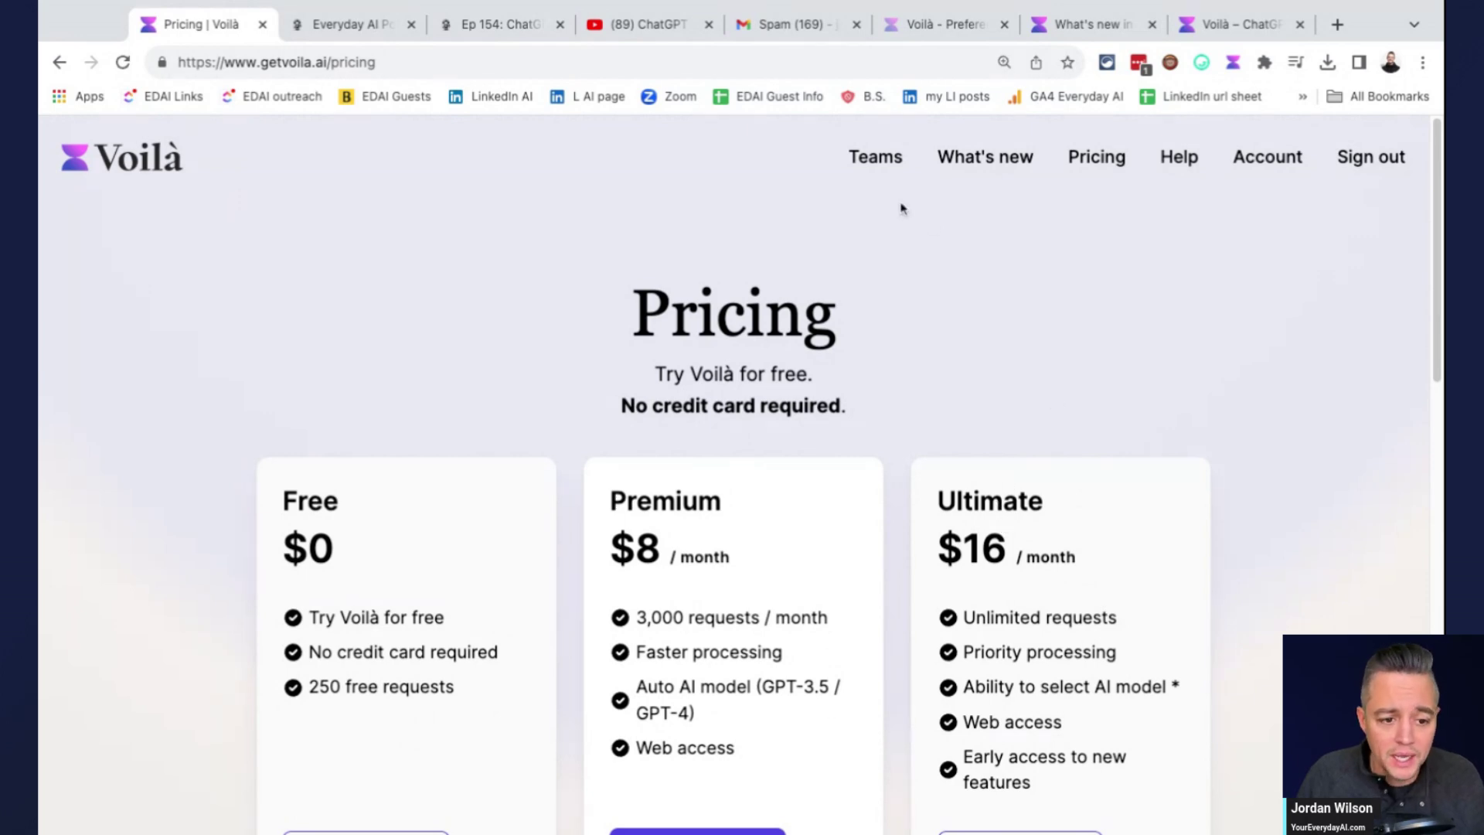
left_click(159, 173)
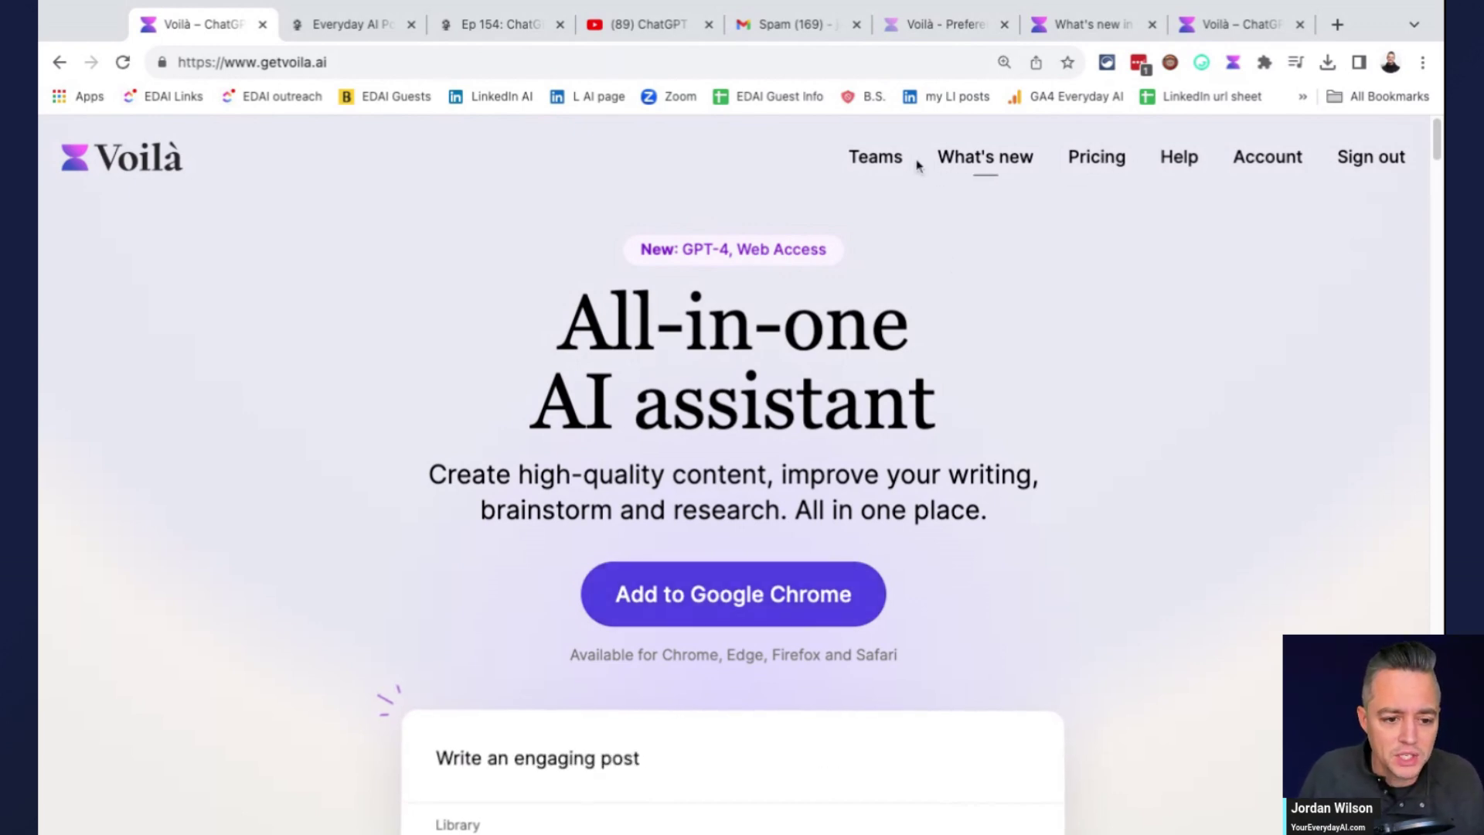
Step: Open the "Ep 154: ChatGPT Plugins – What's new and how they work now" episode page and skim through its content
left_click(377, 33)
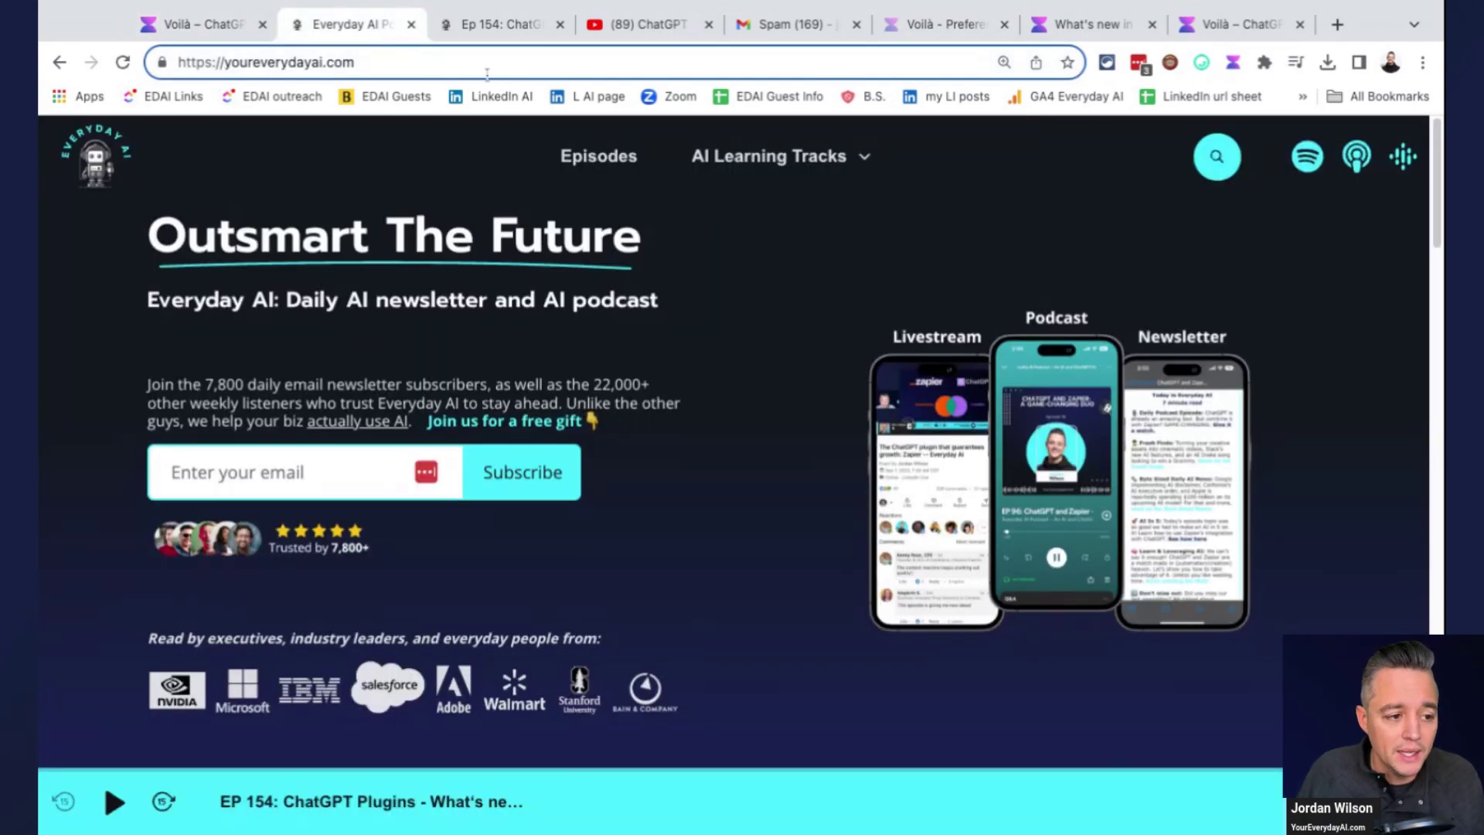
left_click(496, 23)
scroll(417, 411, "down", 2)
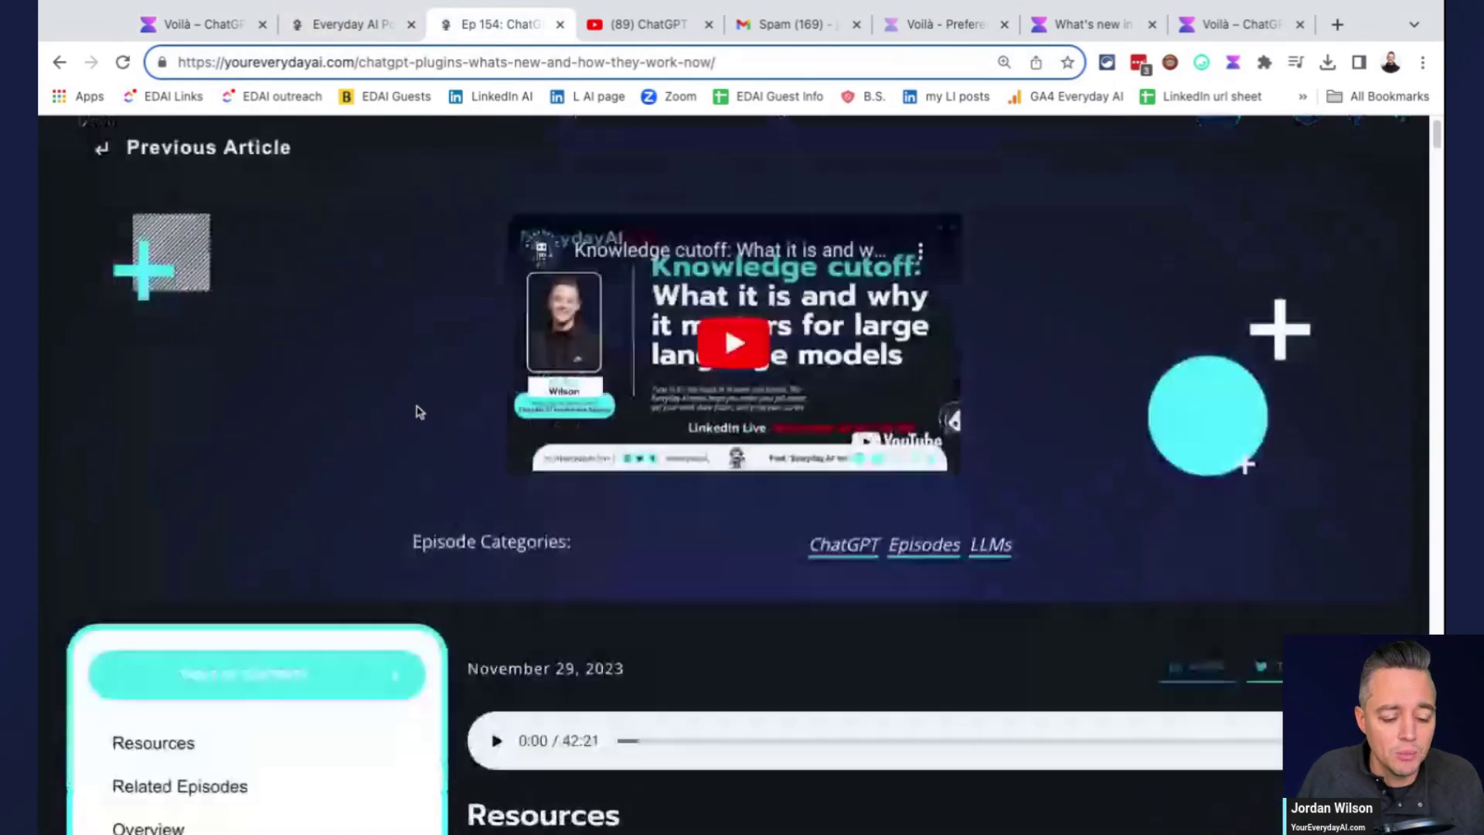
scroll(417, 411, "down", 20)
scroll(425, 411, "down", 10)
scroll(431, 411, "up", 20)
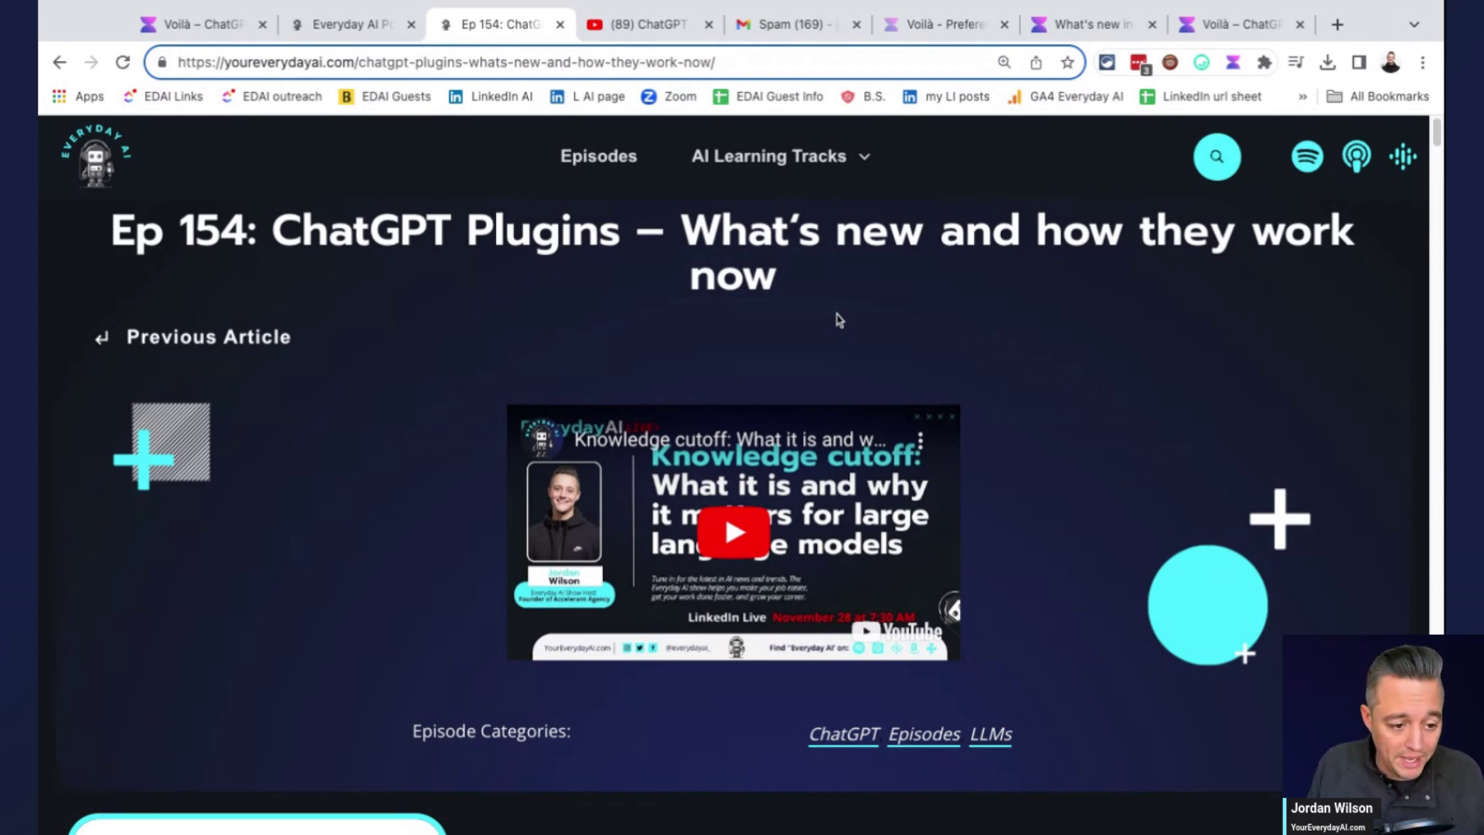
Step: Bring up the Voilà assistant over the episode page and browse its library of actions
key("super+m")
scroll(683, 404, "down", 10)
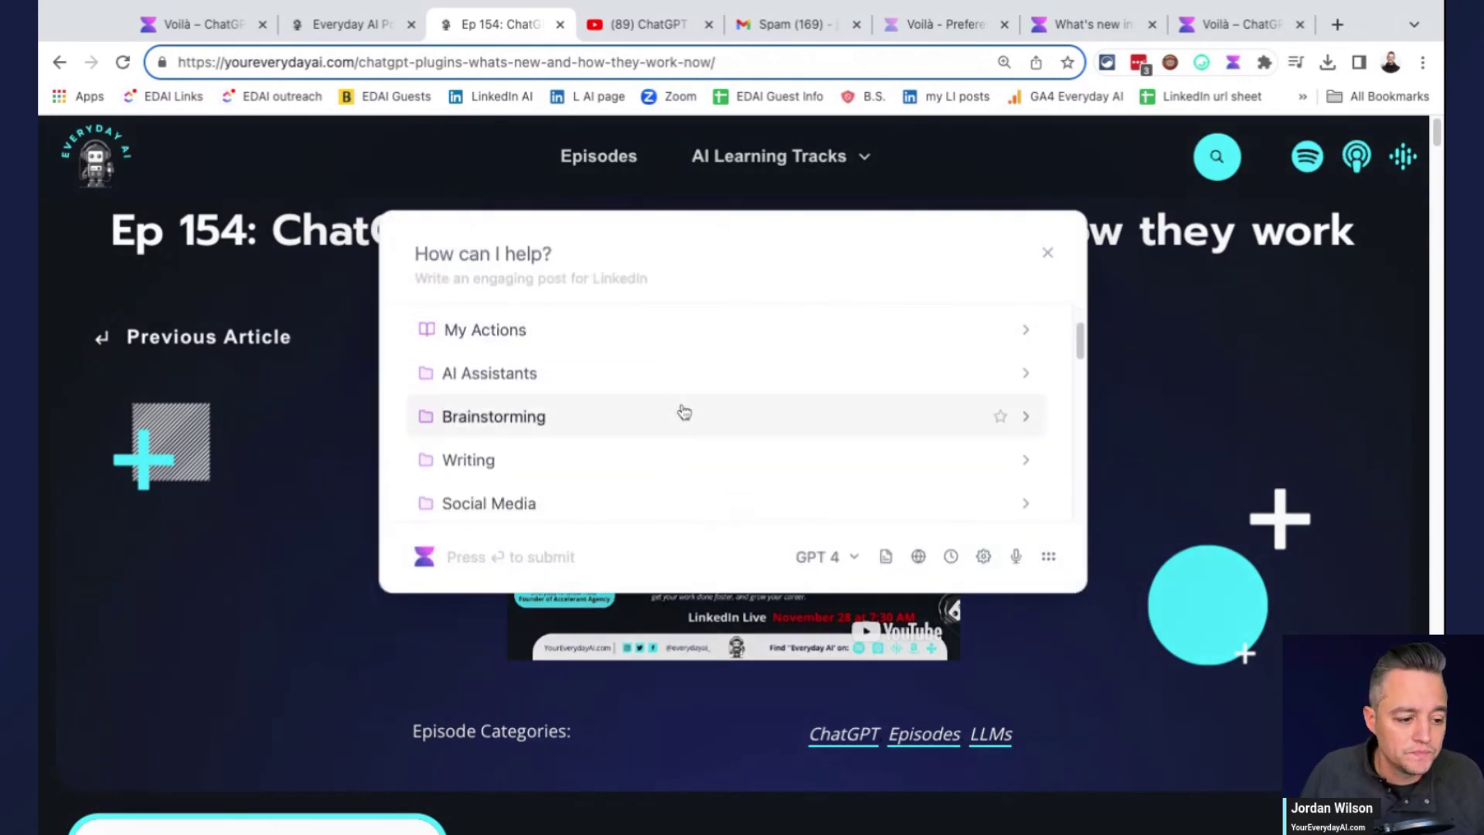
scroll(683, 418, "up", 10)
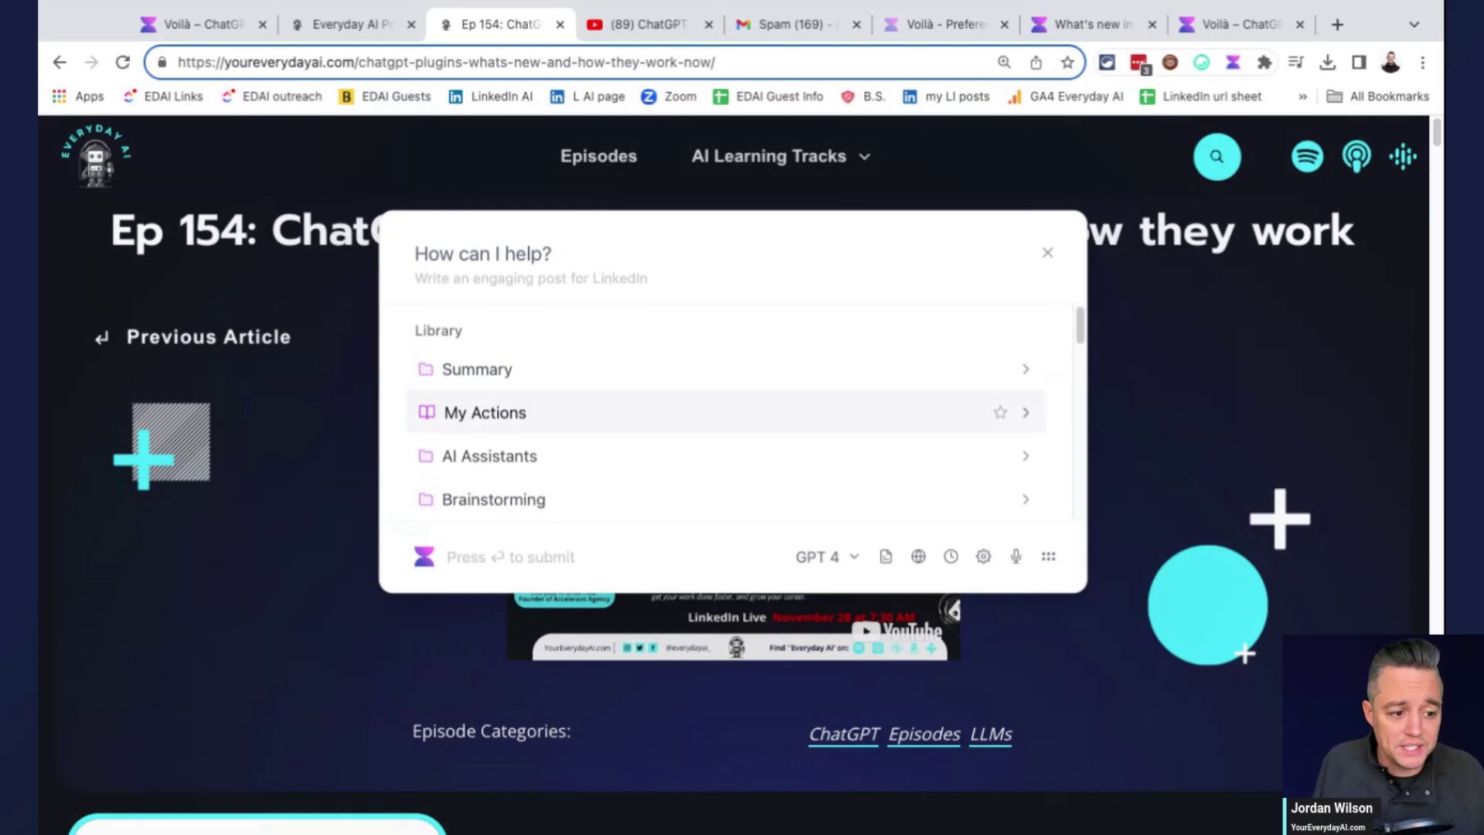
Step: Ask Voilà to "summarize this page in a funny way, as if you were talking to a pirate" and close the assistant after reading the reply
type("summarize thi")
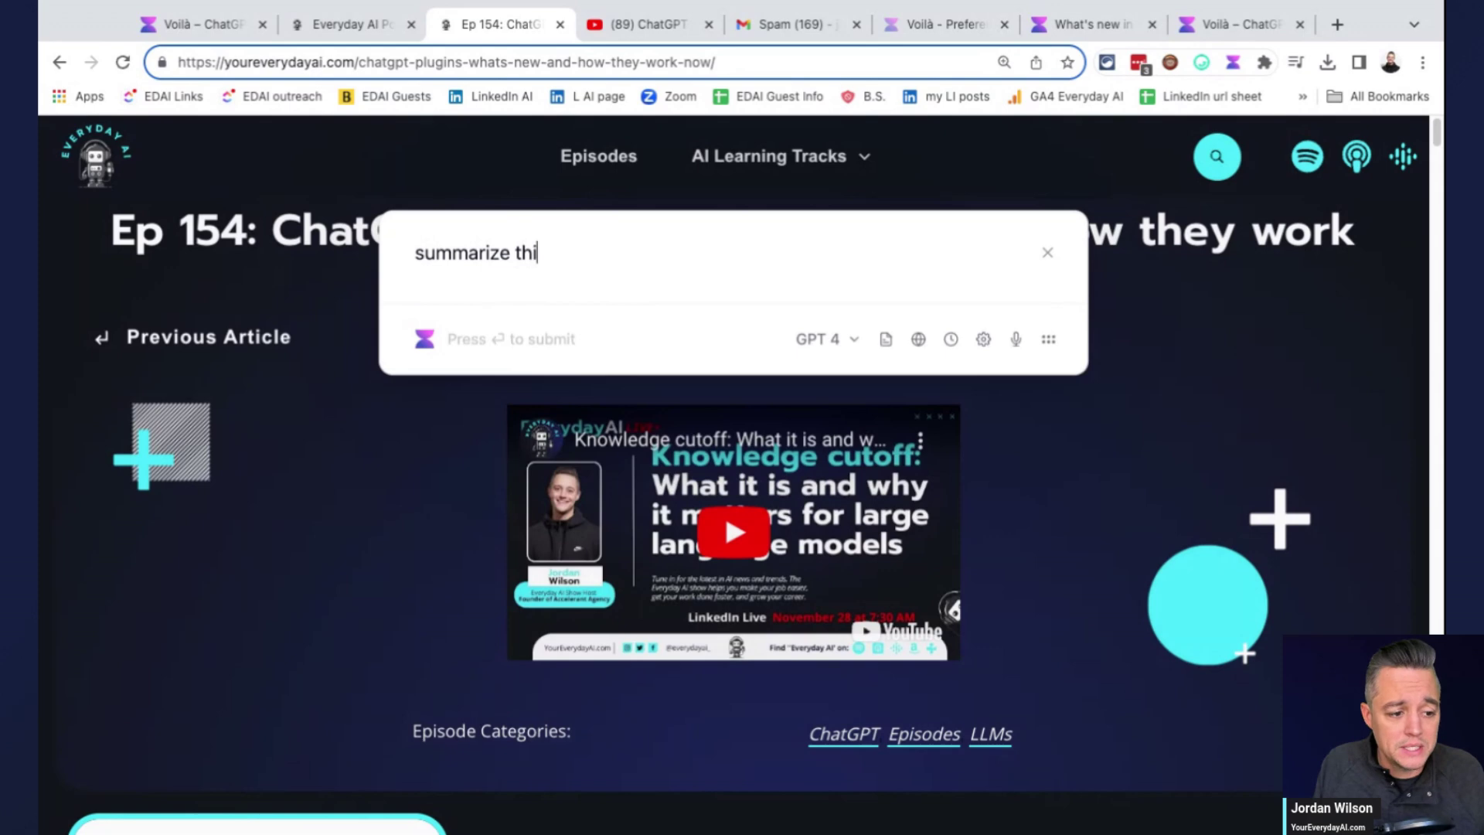
type("s page in ")
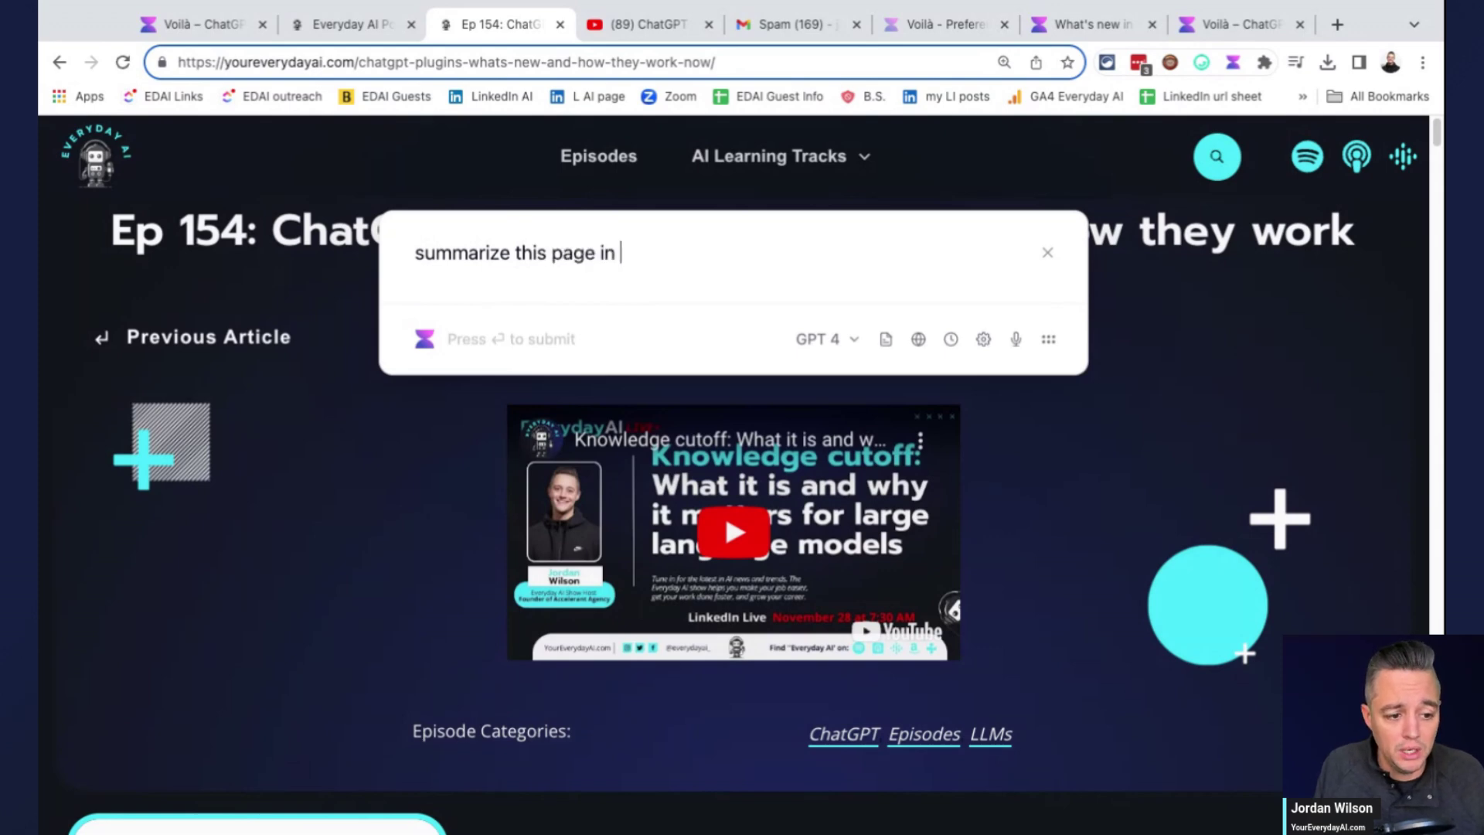
type("a funn")
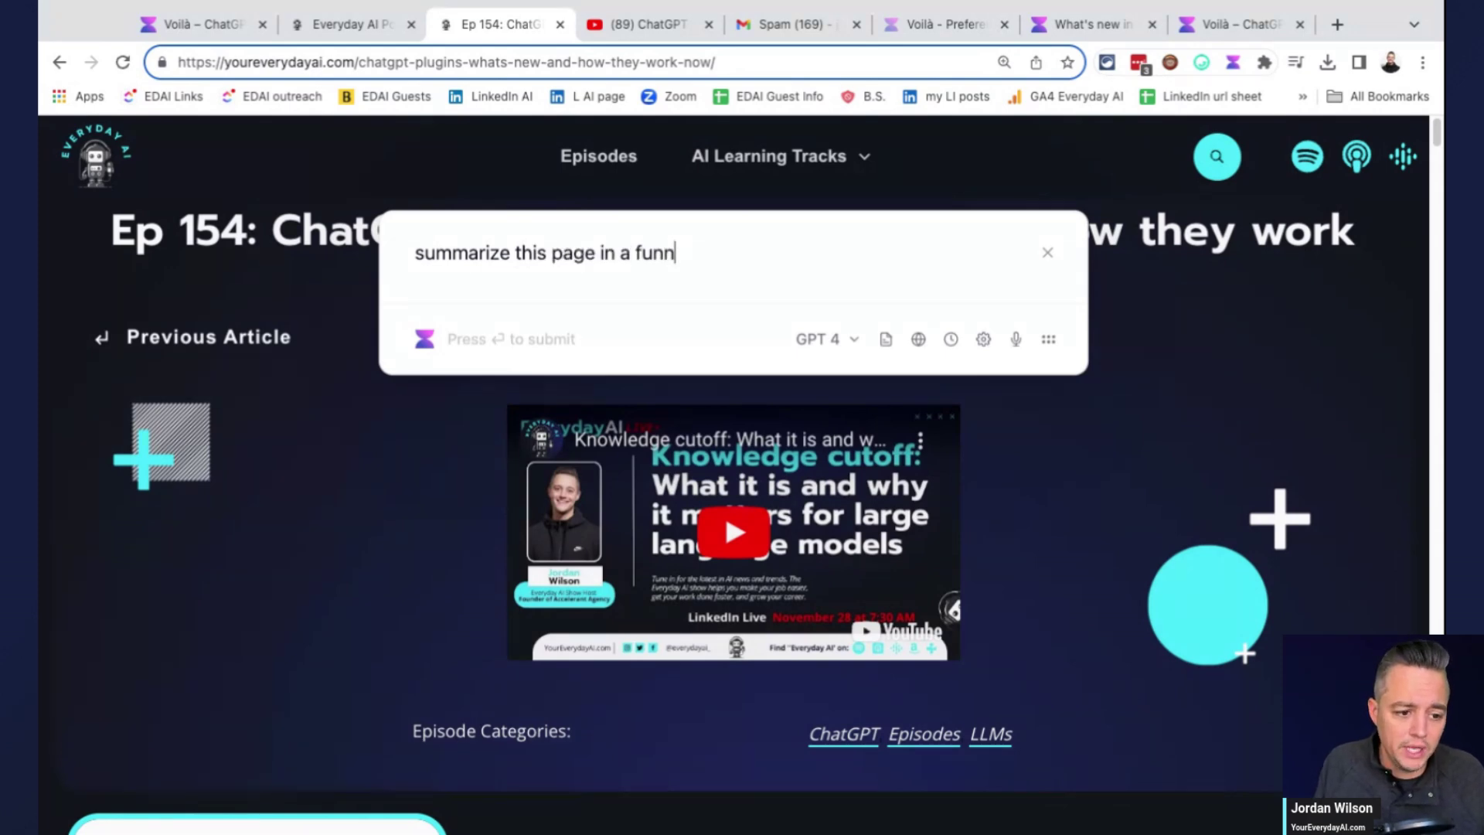
type("y way, as if you were a")
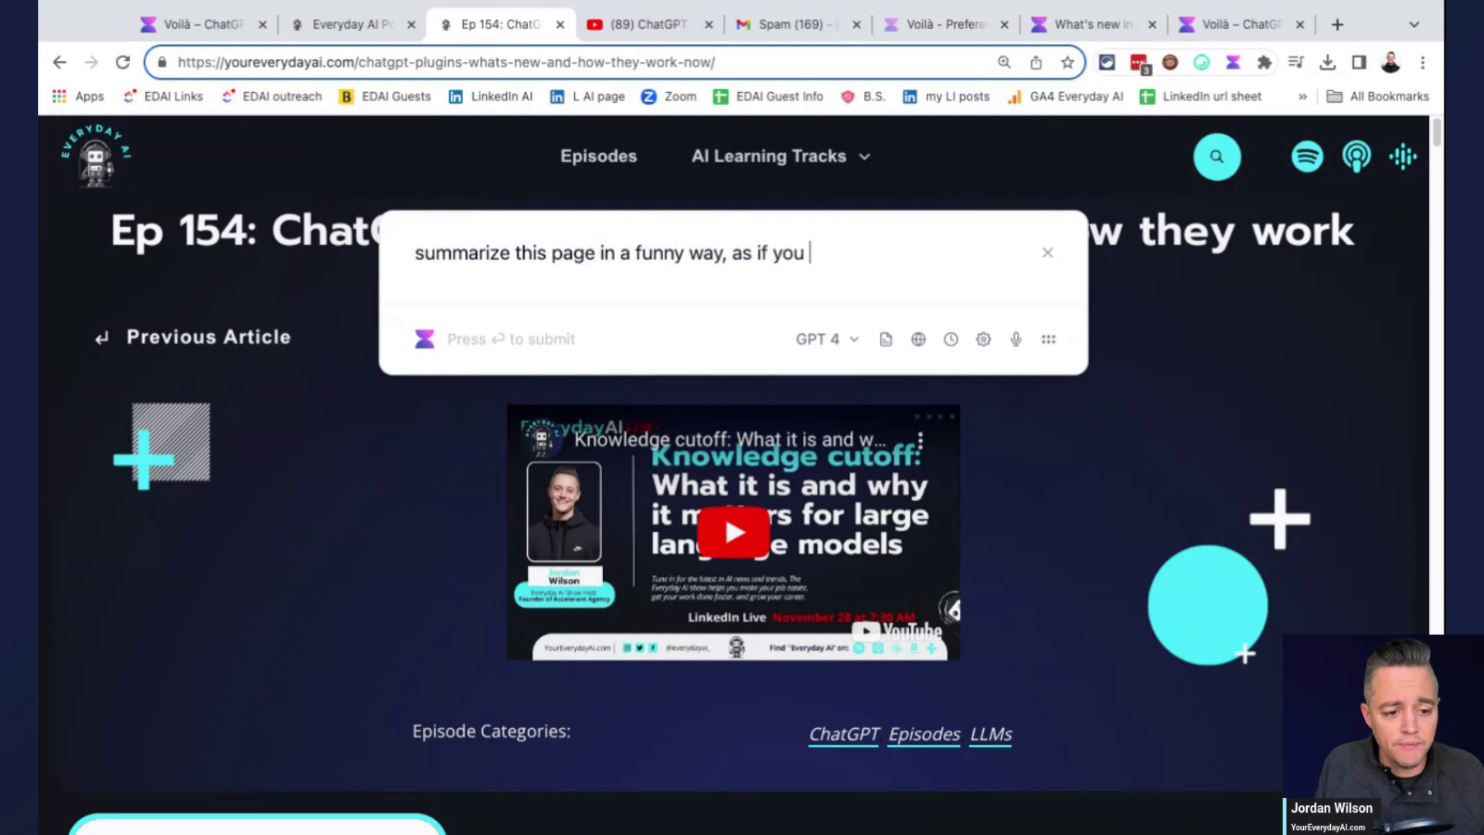
key("BackSpace")
key("BackSpace")
type("talking ")
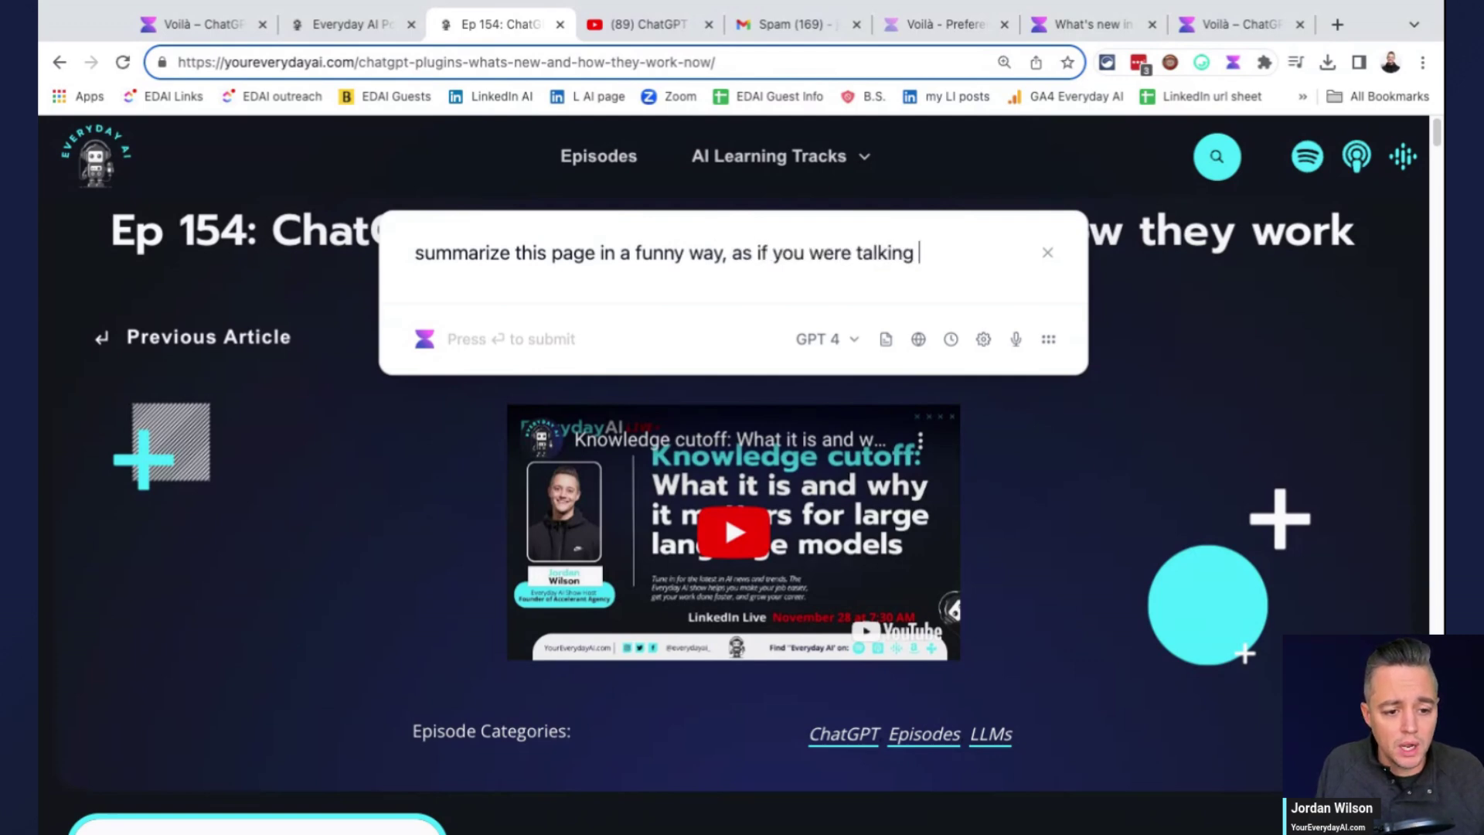
type("to a pirate")
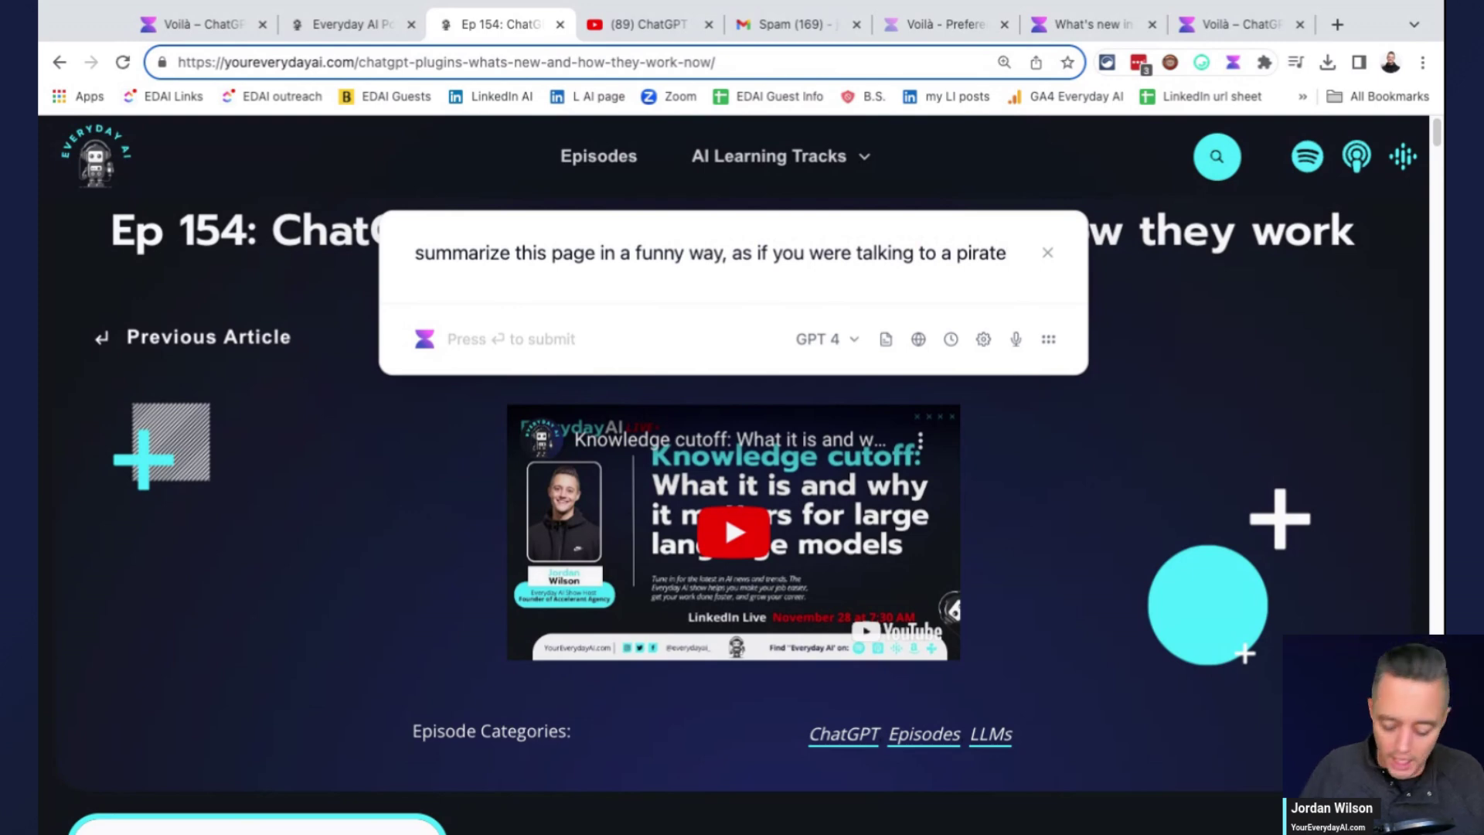
key("Return")
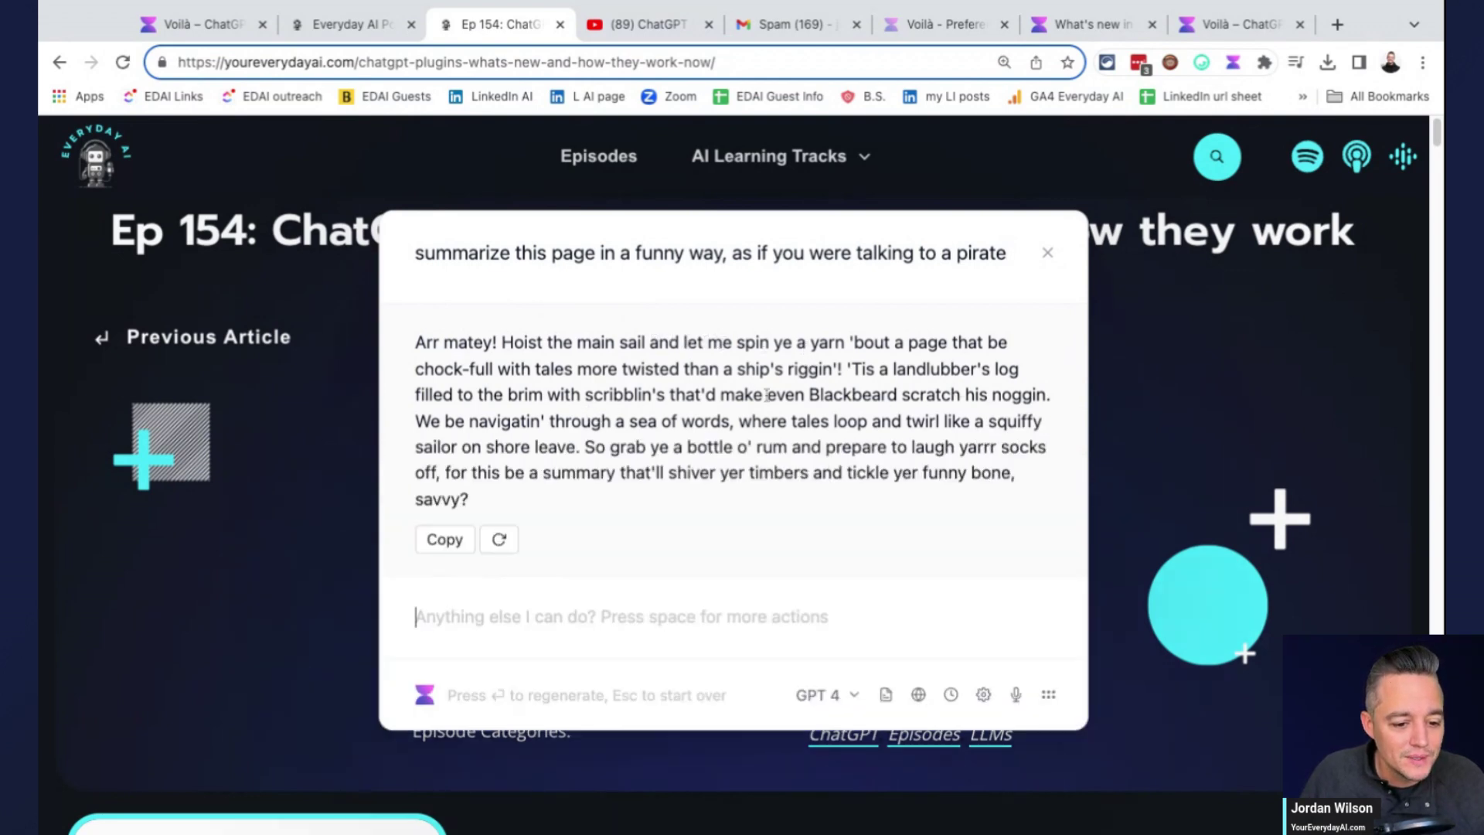
left_click_drag(767, 395, 851, 538)
left_click(843, 475)
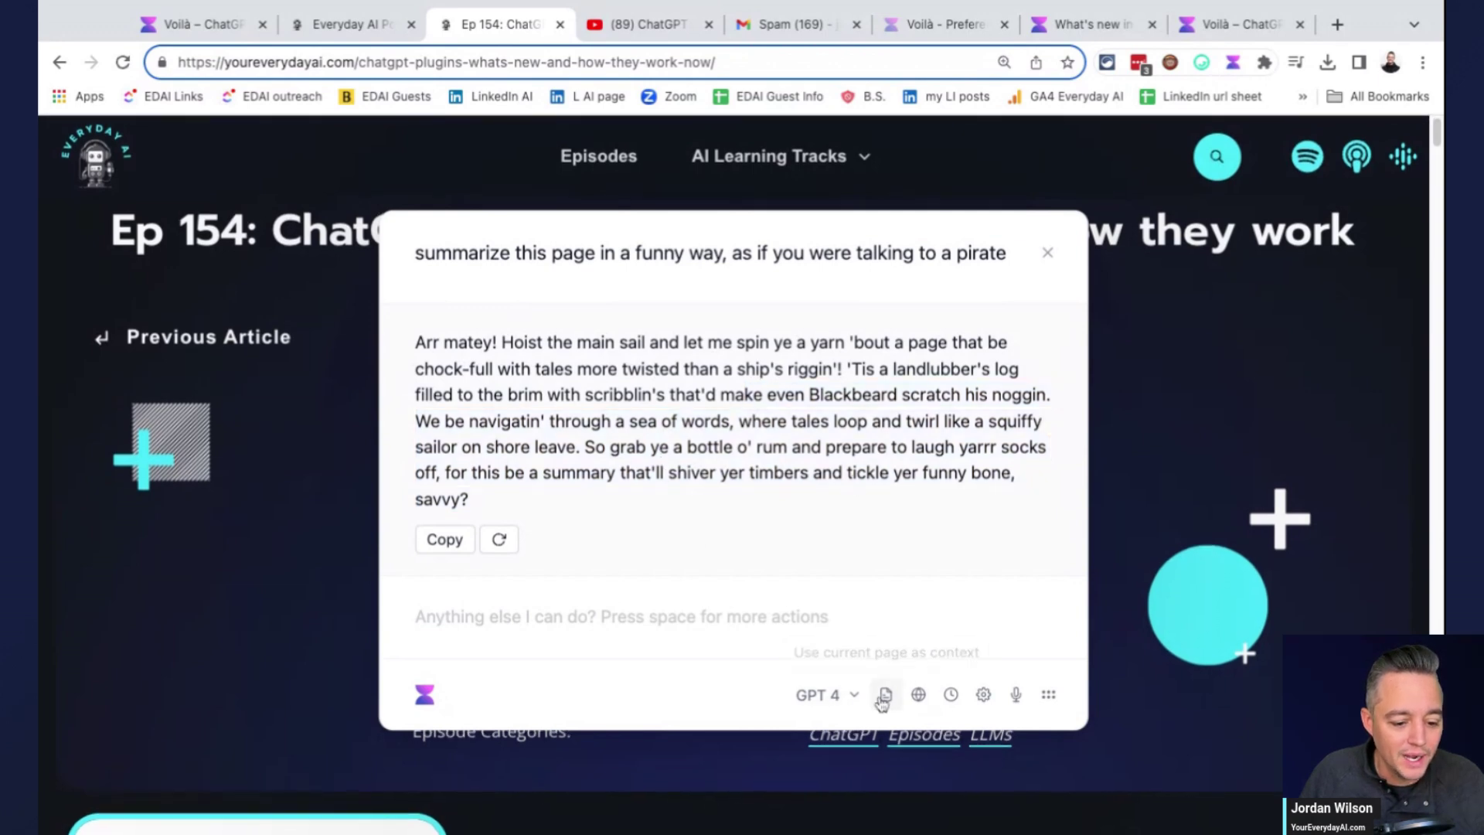
left_click(1048, 253)
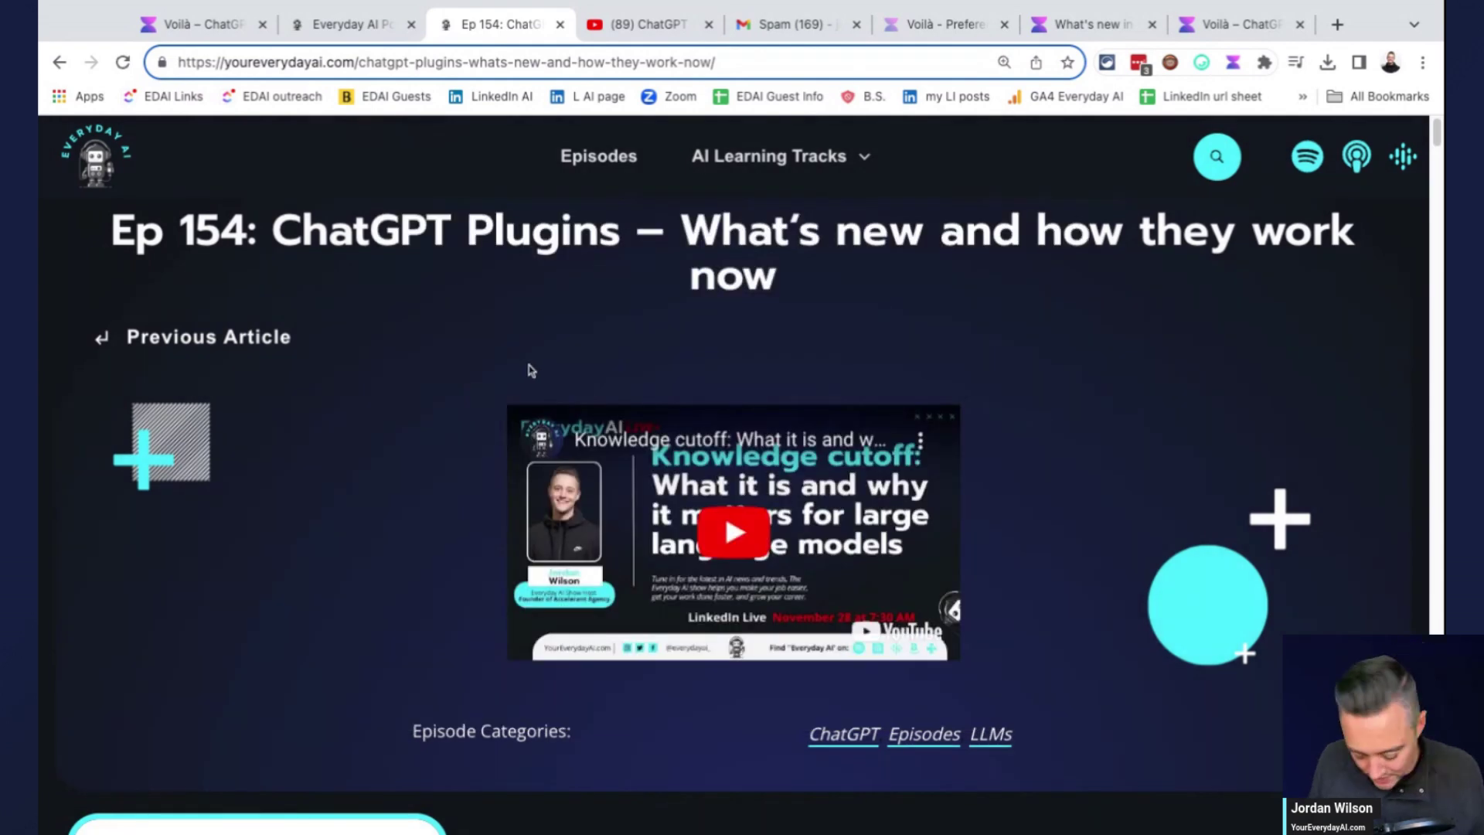
Step: Reopen Voilà with the current page as context, submit "summarize this page as if talking to a group of pirates", and close the reply
key("super+j")
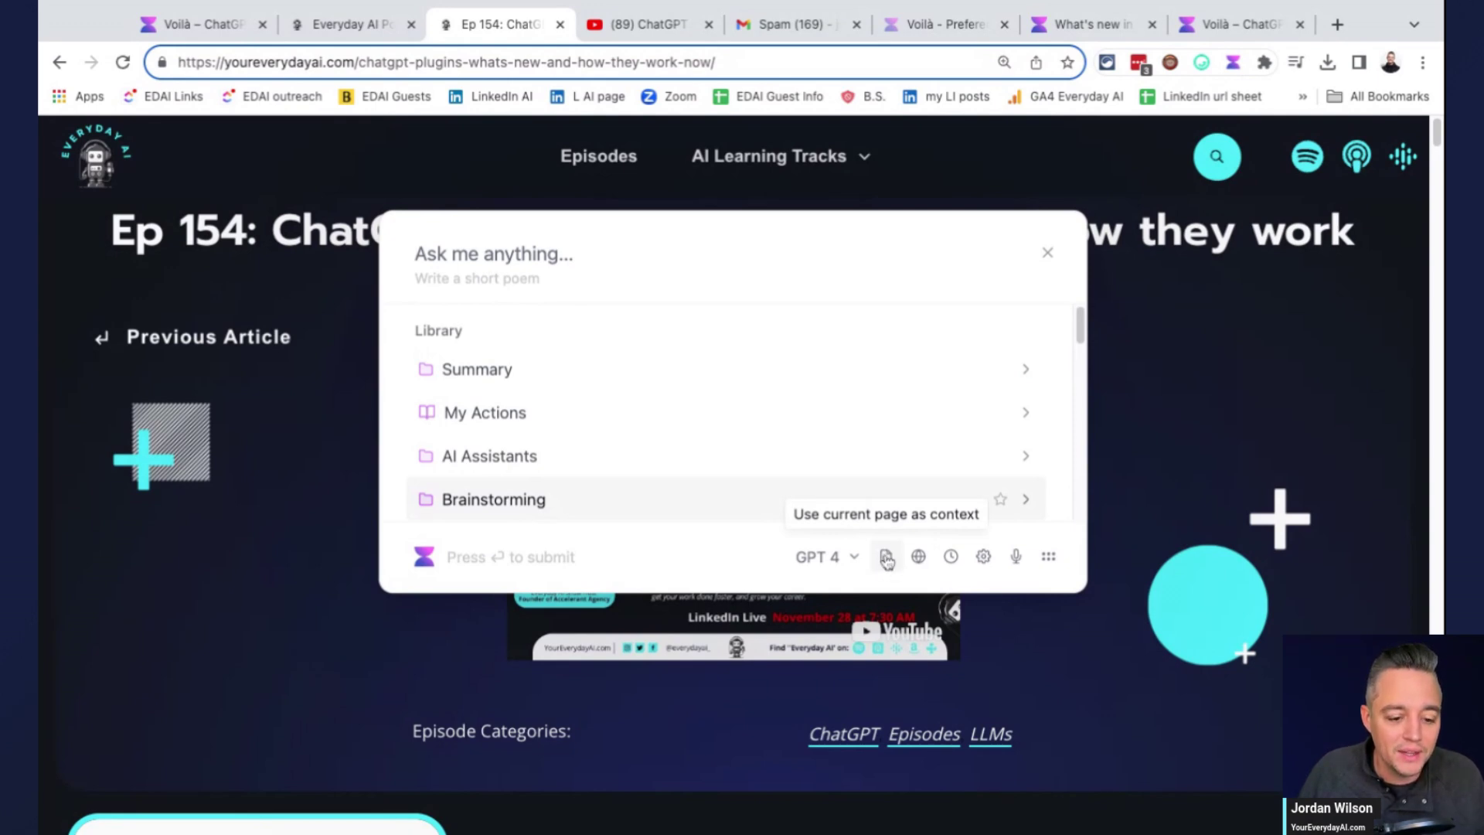
left_click(889, 558)
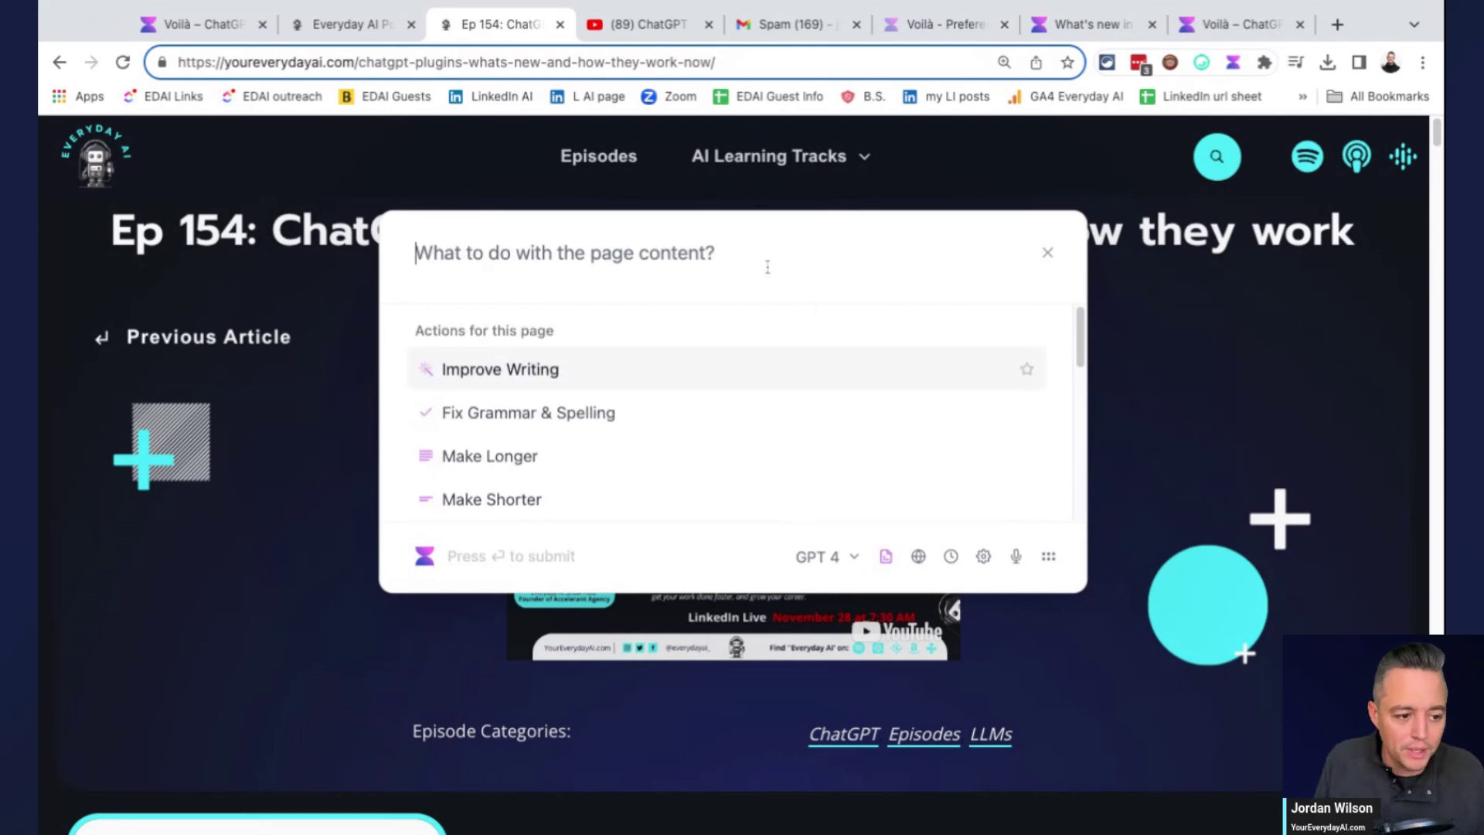
type("summarize ")
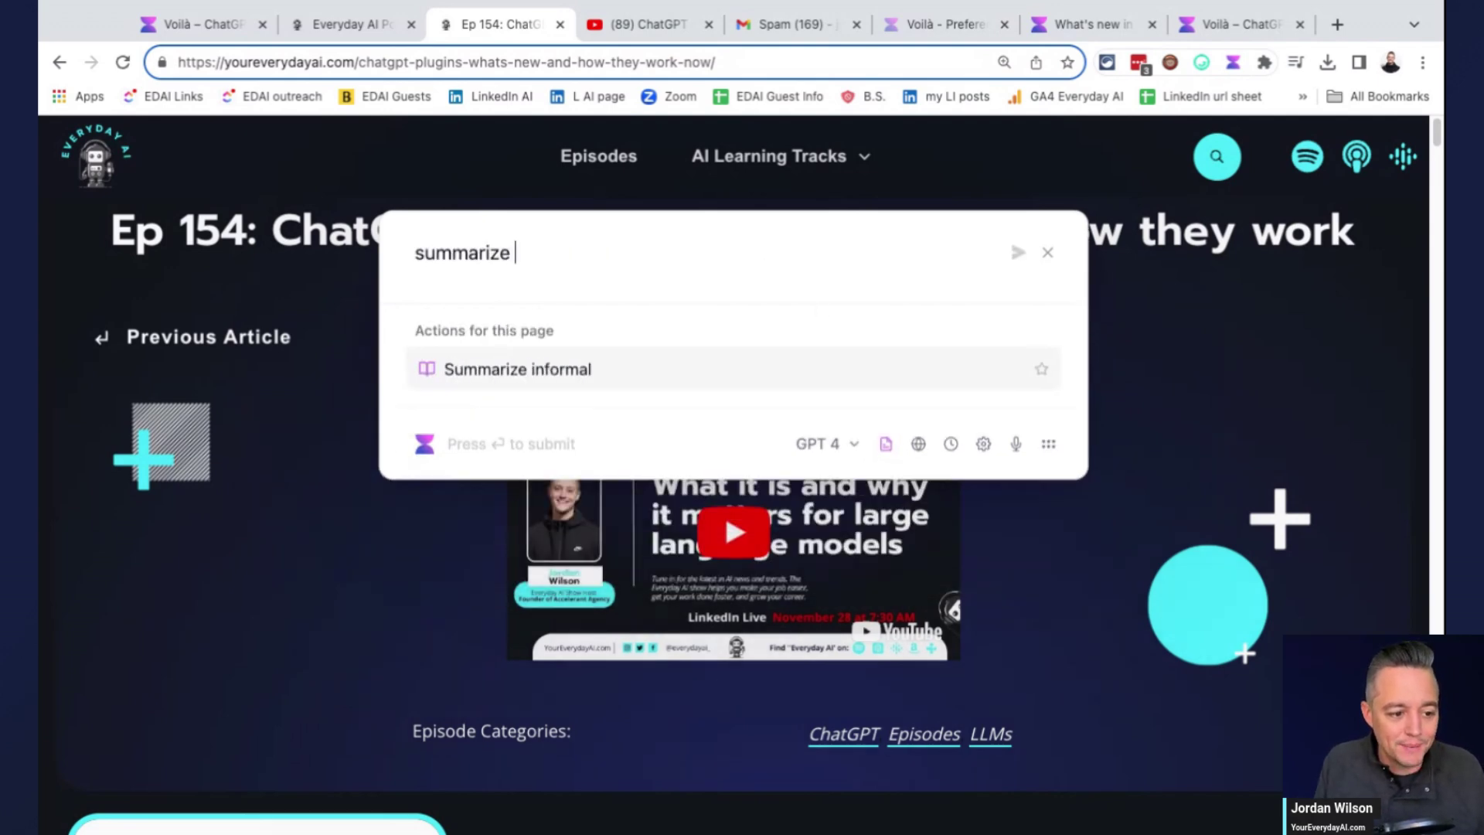
type("this page as if y")
type("talking to a group")
type(" of pirates")
key("Return")
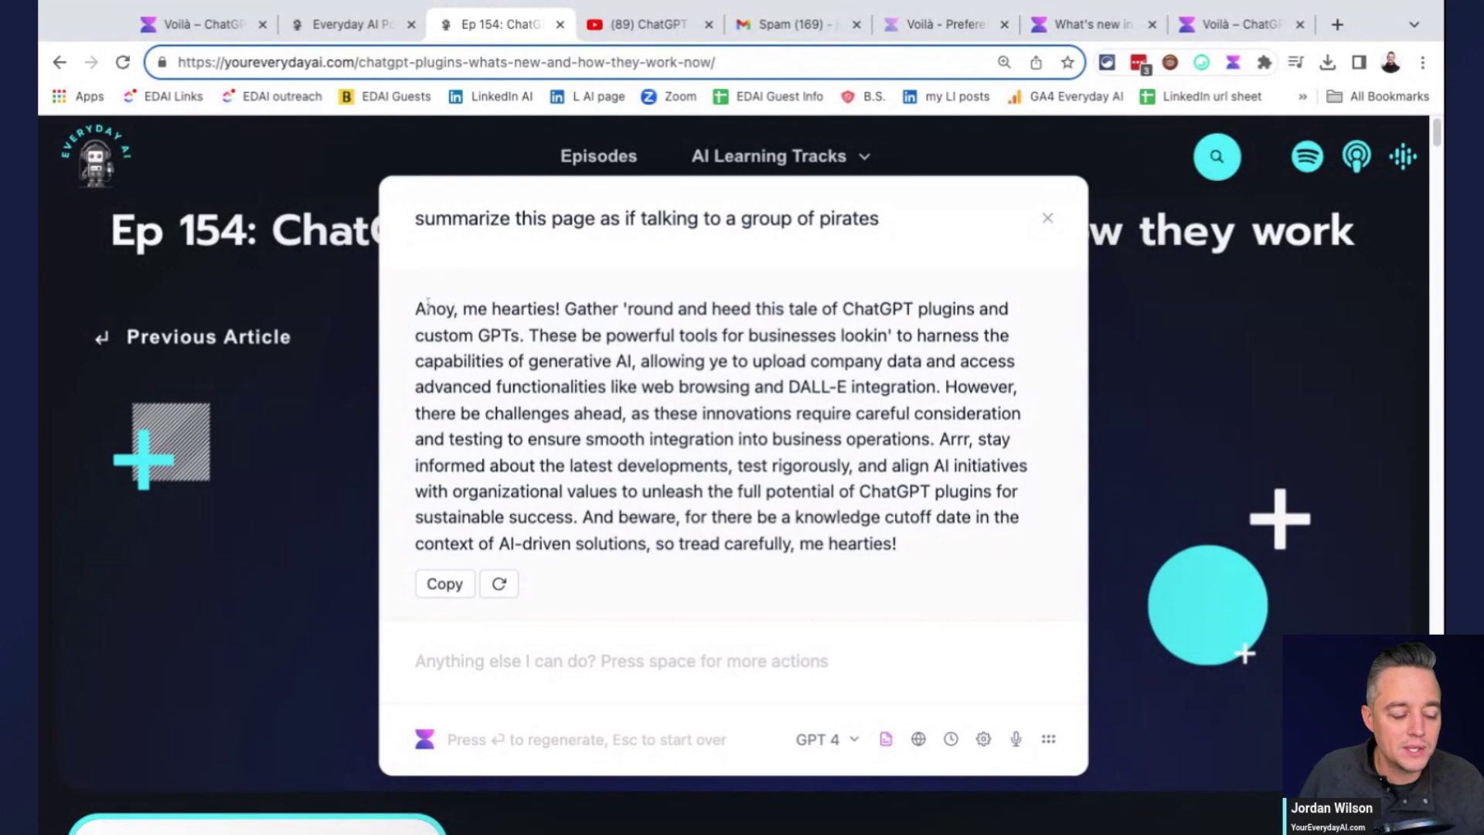
left_click_drag(417, 310, 740, 334)
left_click(838, 324)
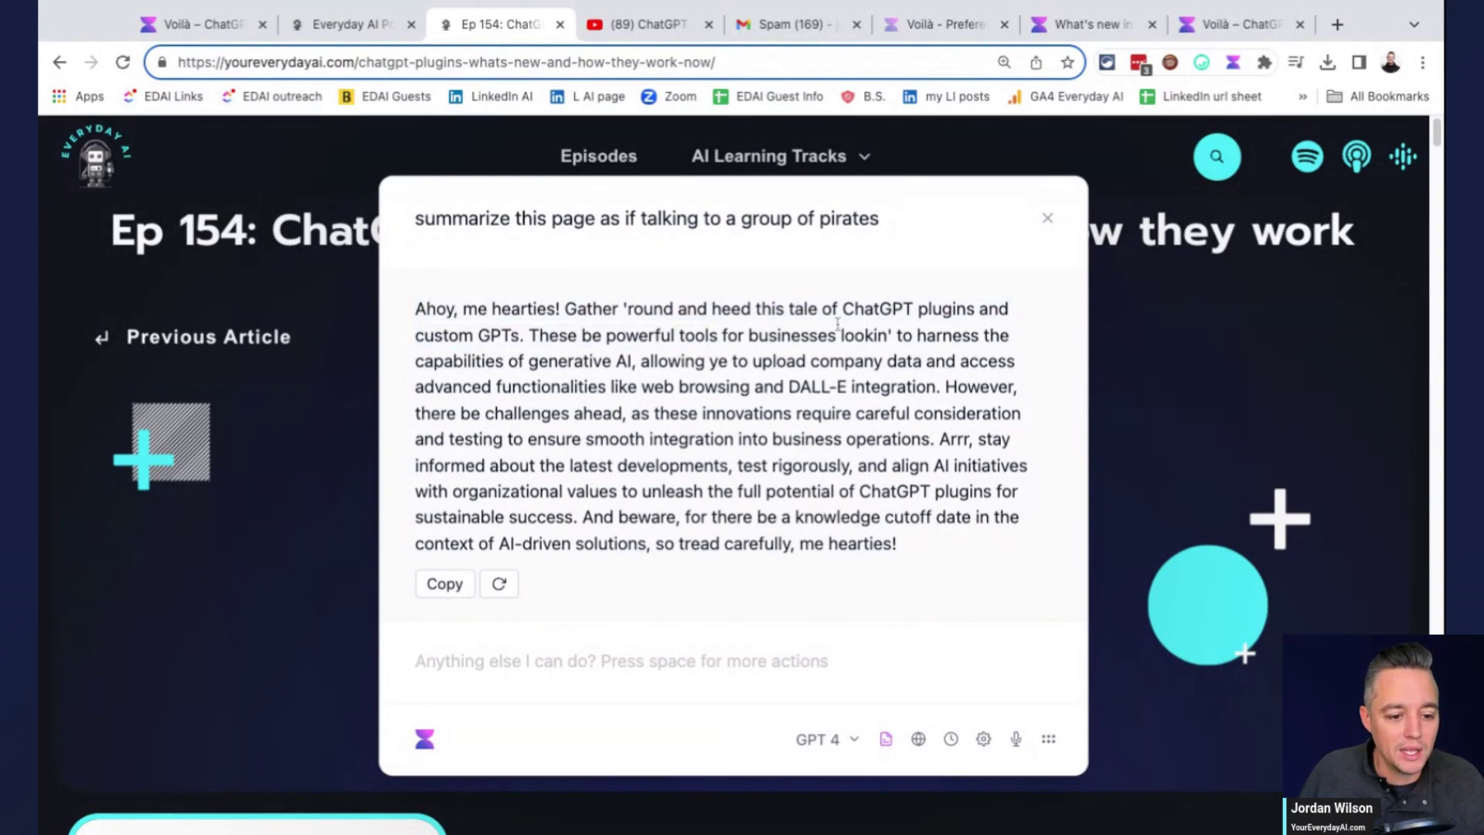
left_click_drag(849, 308, 912, 438)
left_click_drag(925, 539, 914, 516)
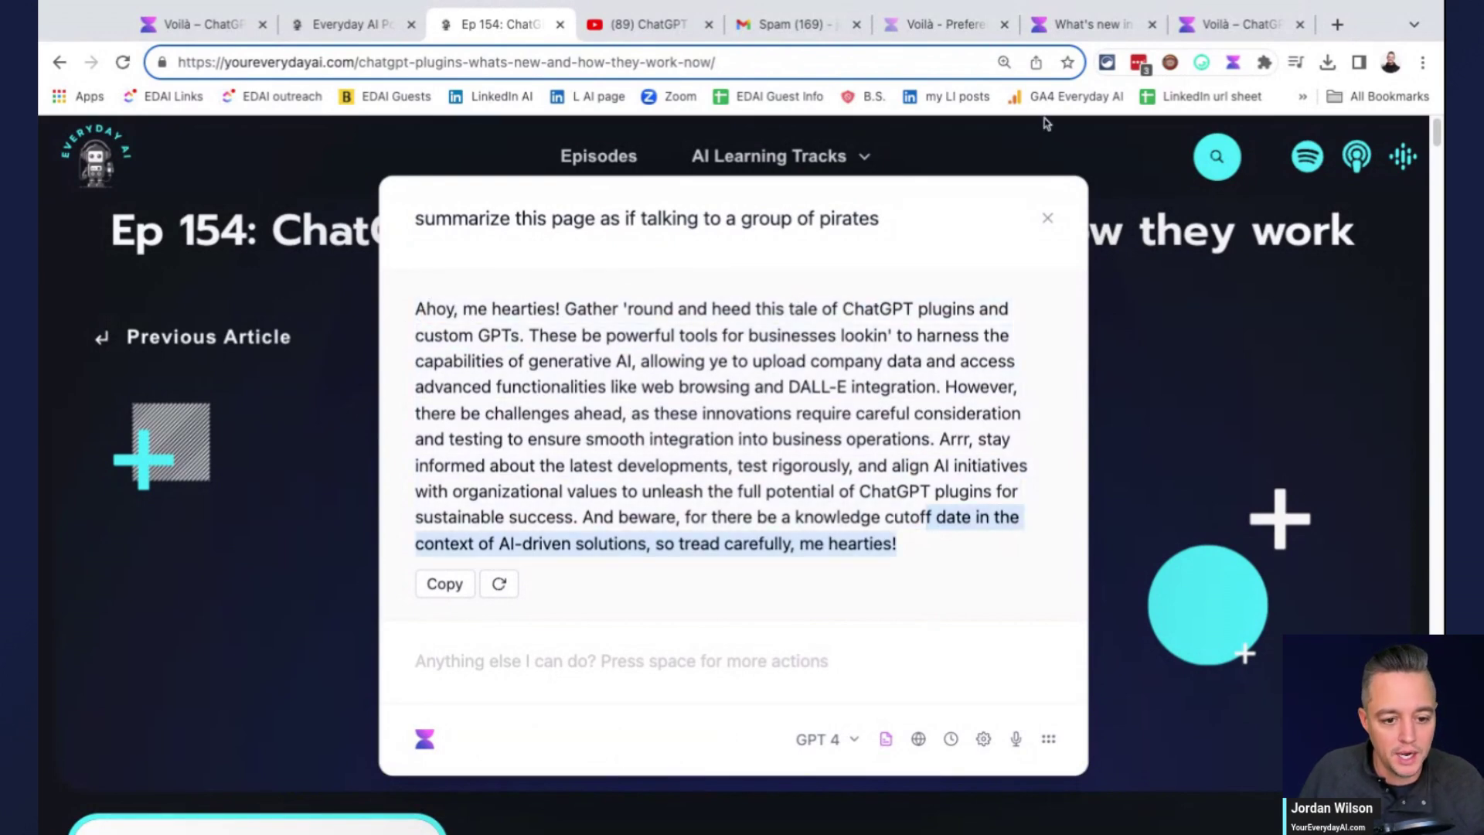
left_click(1048, 218)
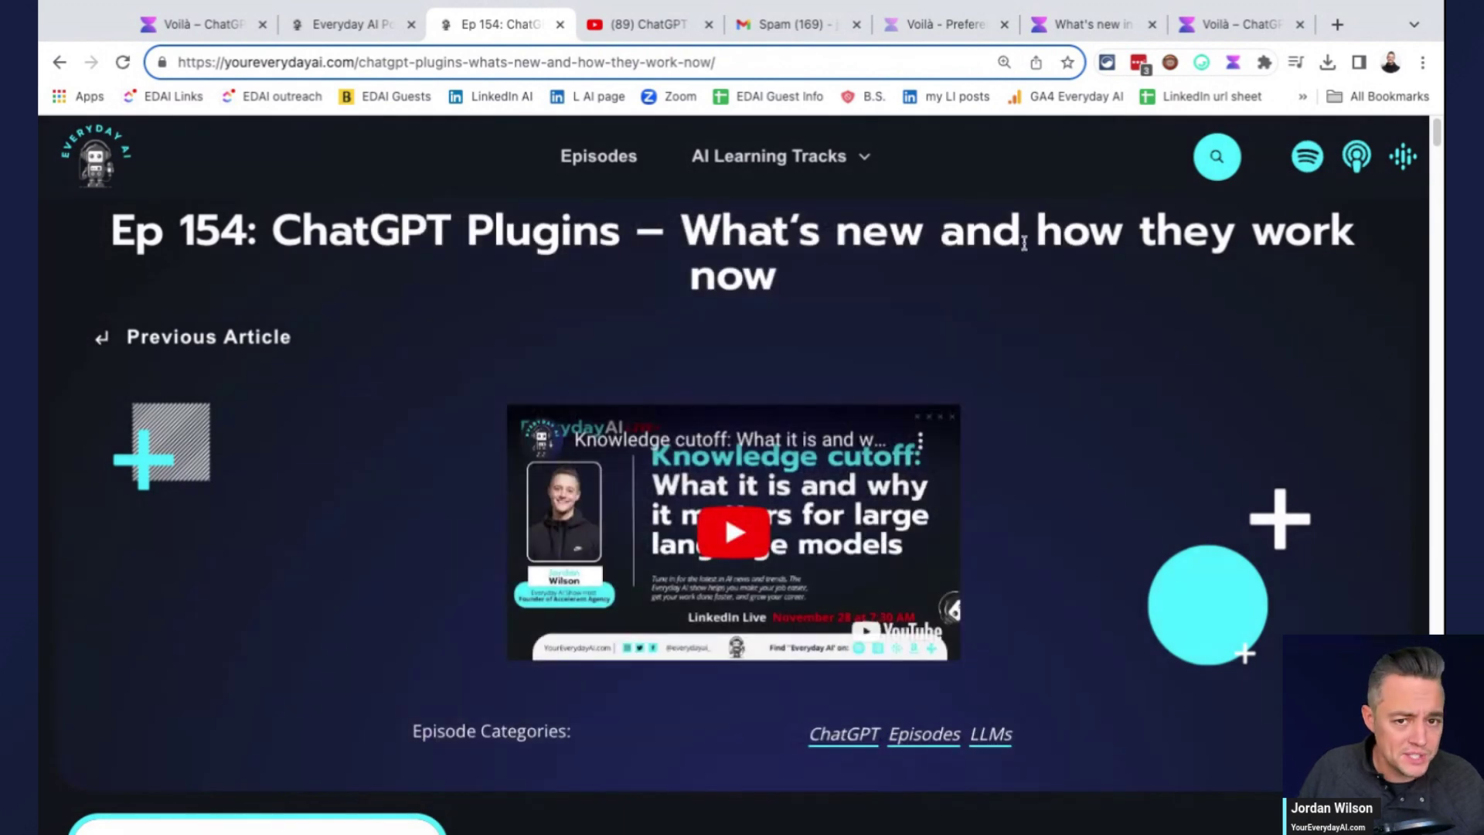
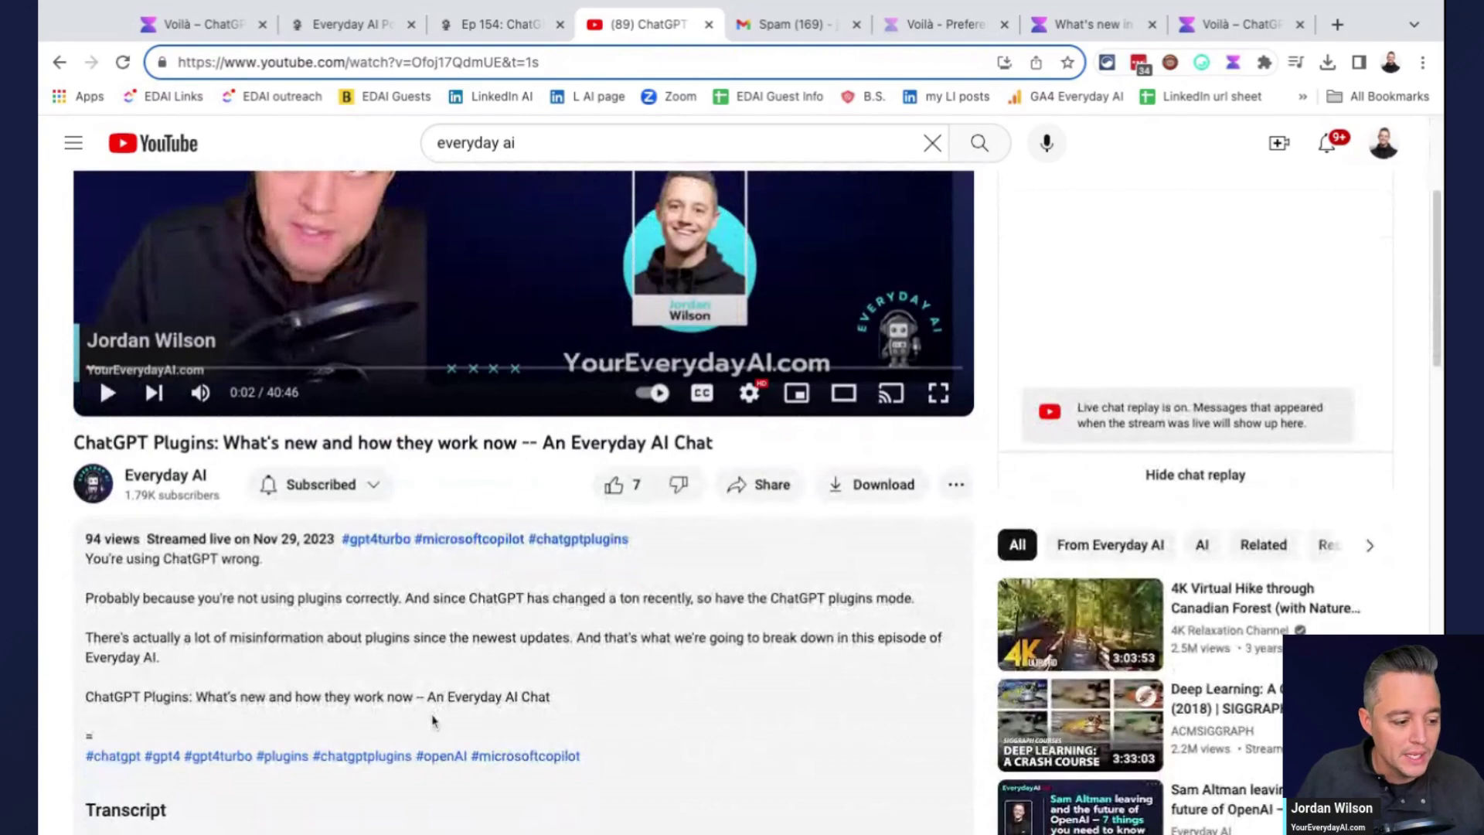
Step: Look over the YouTube video on ChatGPT Plugins and highlight the text of its description
scroll(642, 730, "up", 4)
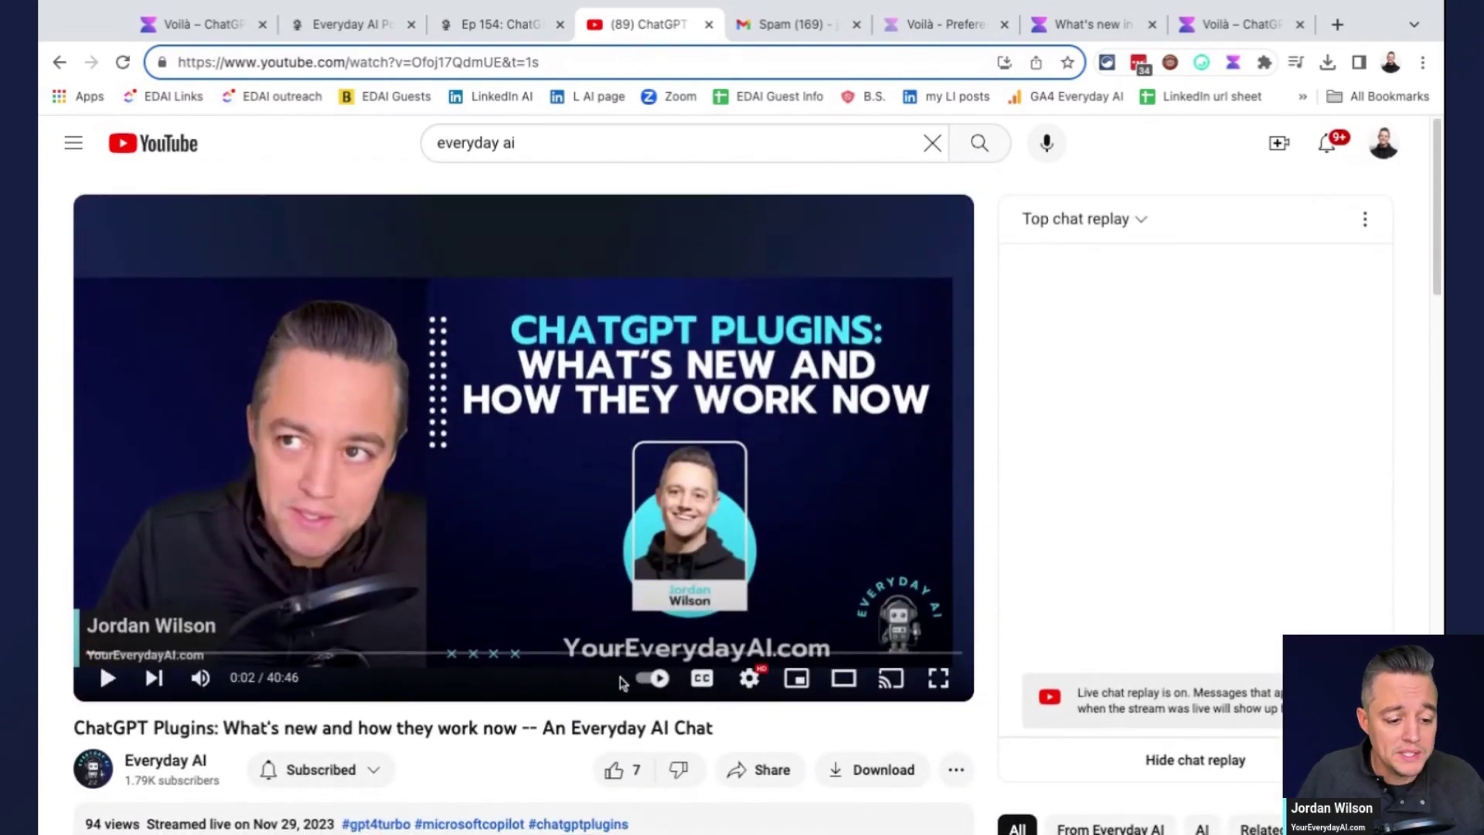
scroll(686, 682, "down", 4)
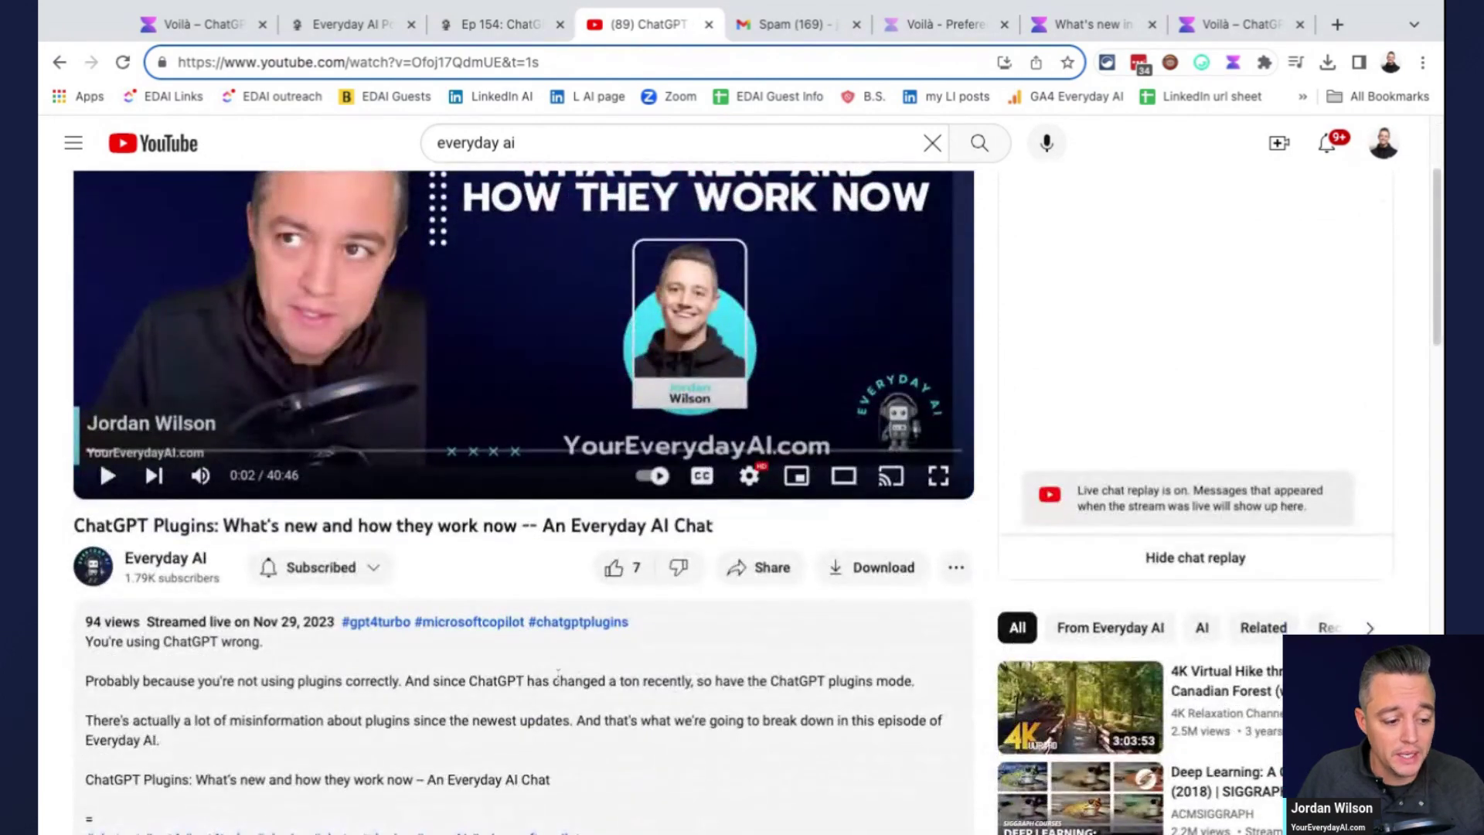
left_click_drag(551, 719, 85, 579)
scroll(144, 625, "up", 2)
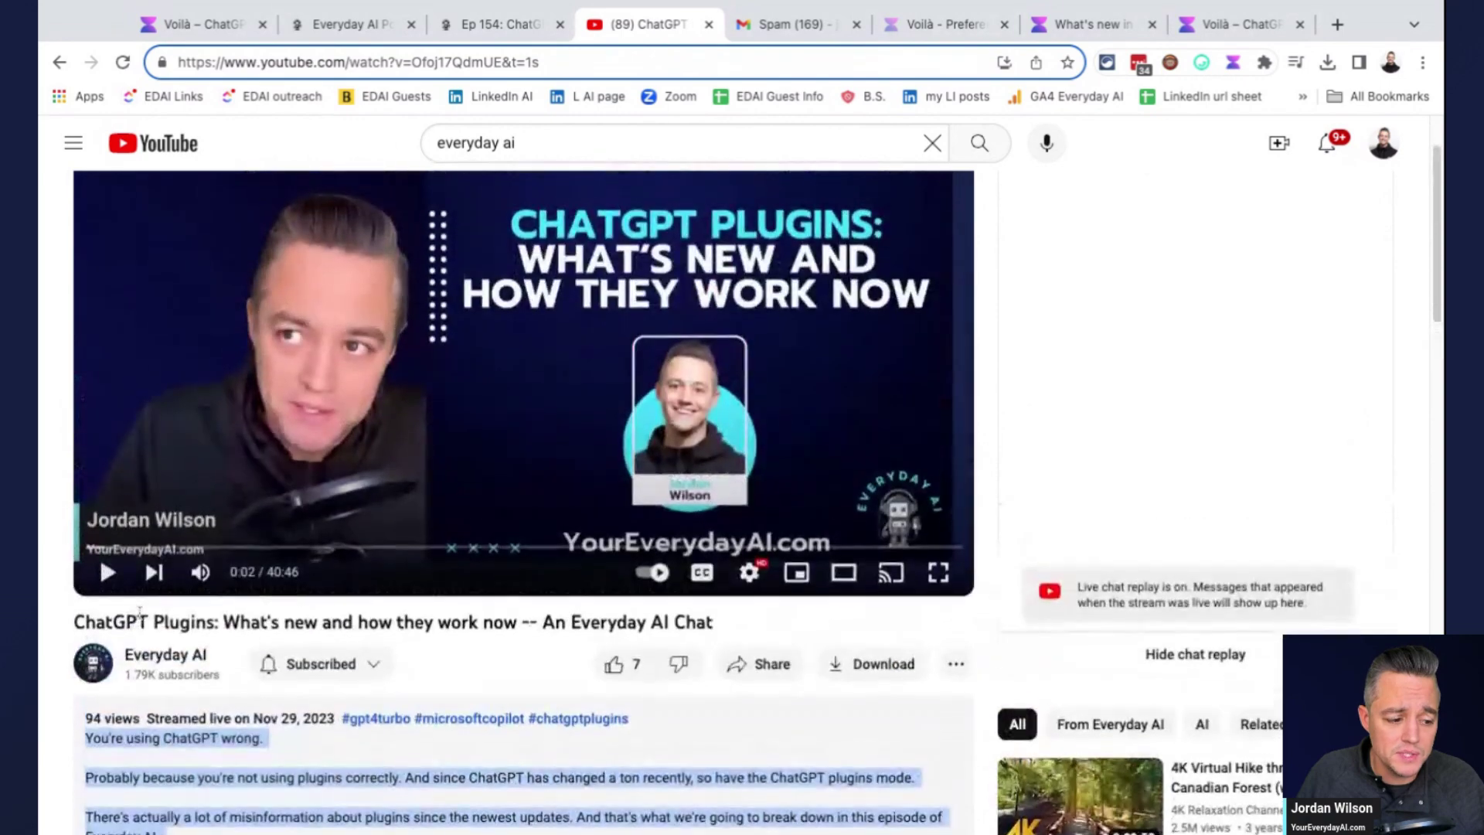
Step: Examine the ChatGPT Plugins video's title and description by highlighting the title and the matching title line in the description
triple_click(144, 625)
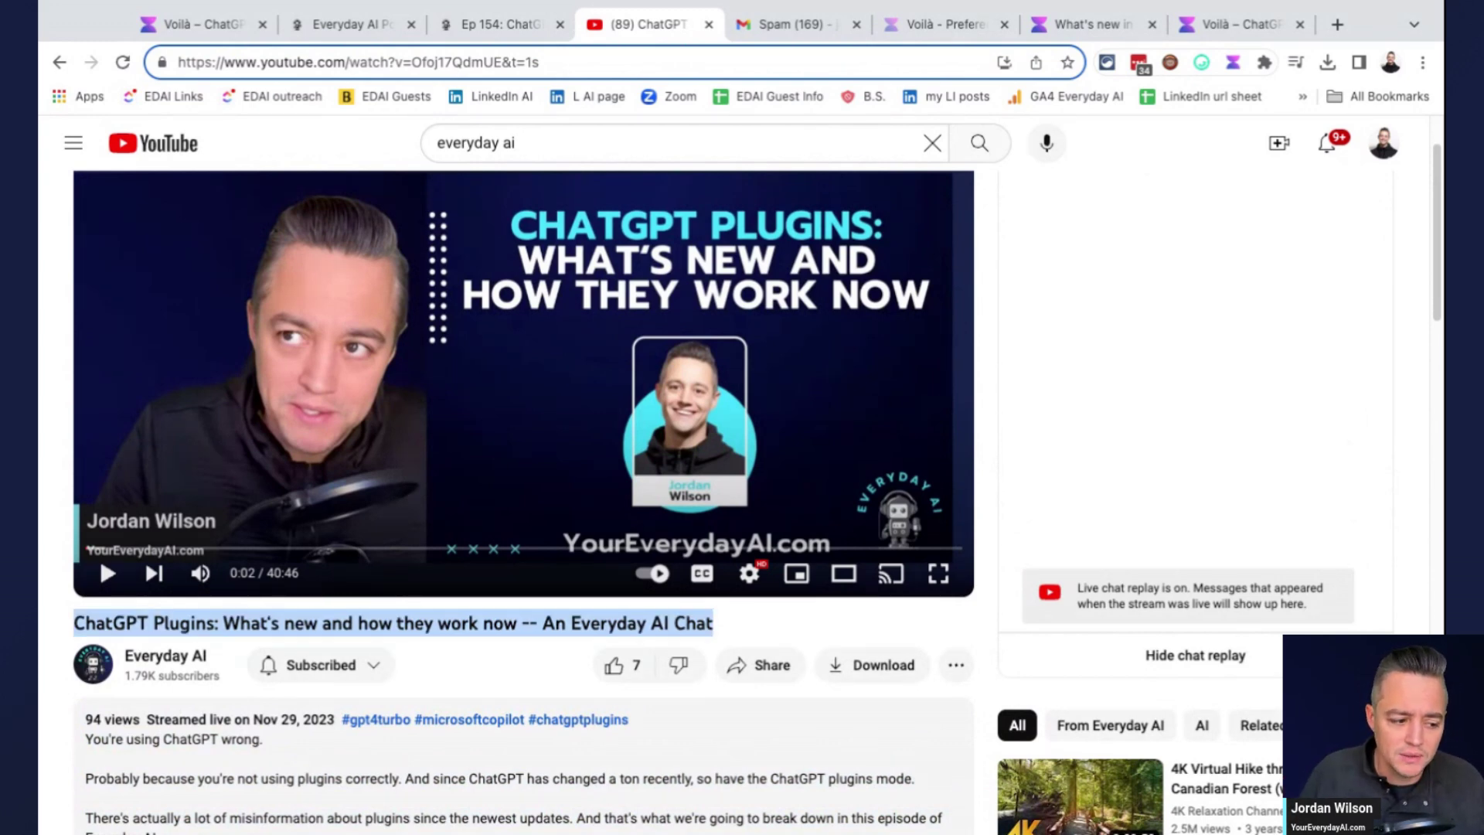
left_click(224, 782)
scroll(226, 785, "down", 2)
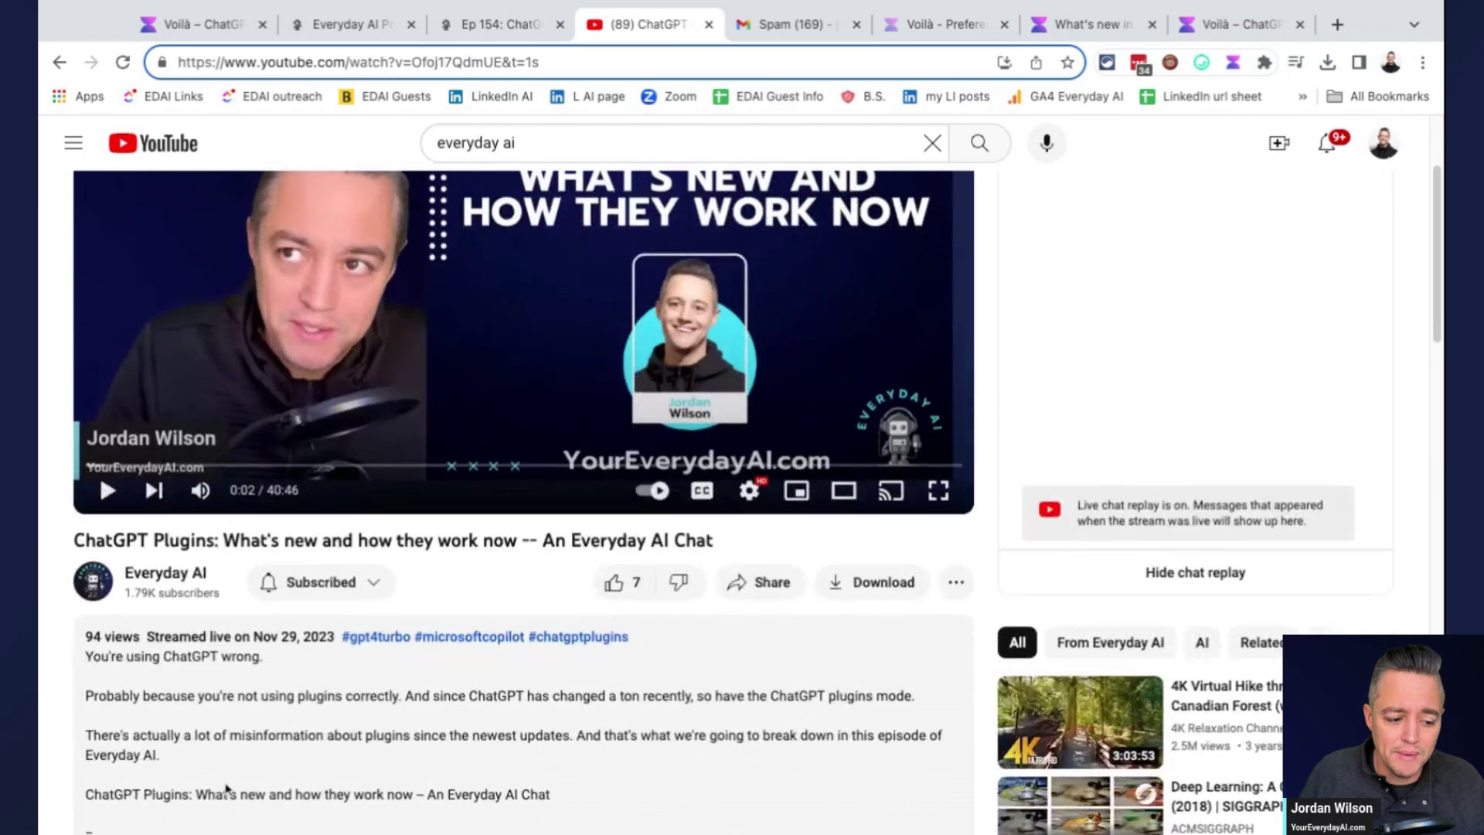
left_click_drag(574, 795, 538, 794)
left_click(220, 724)
scroll(491, 680, "up", 4)
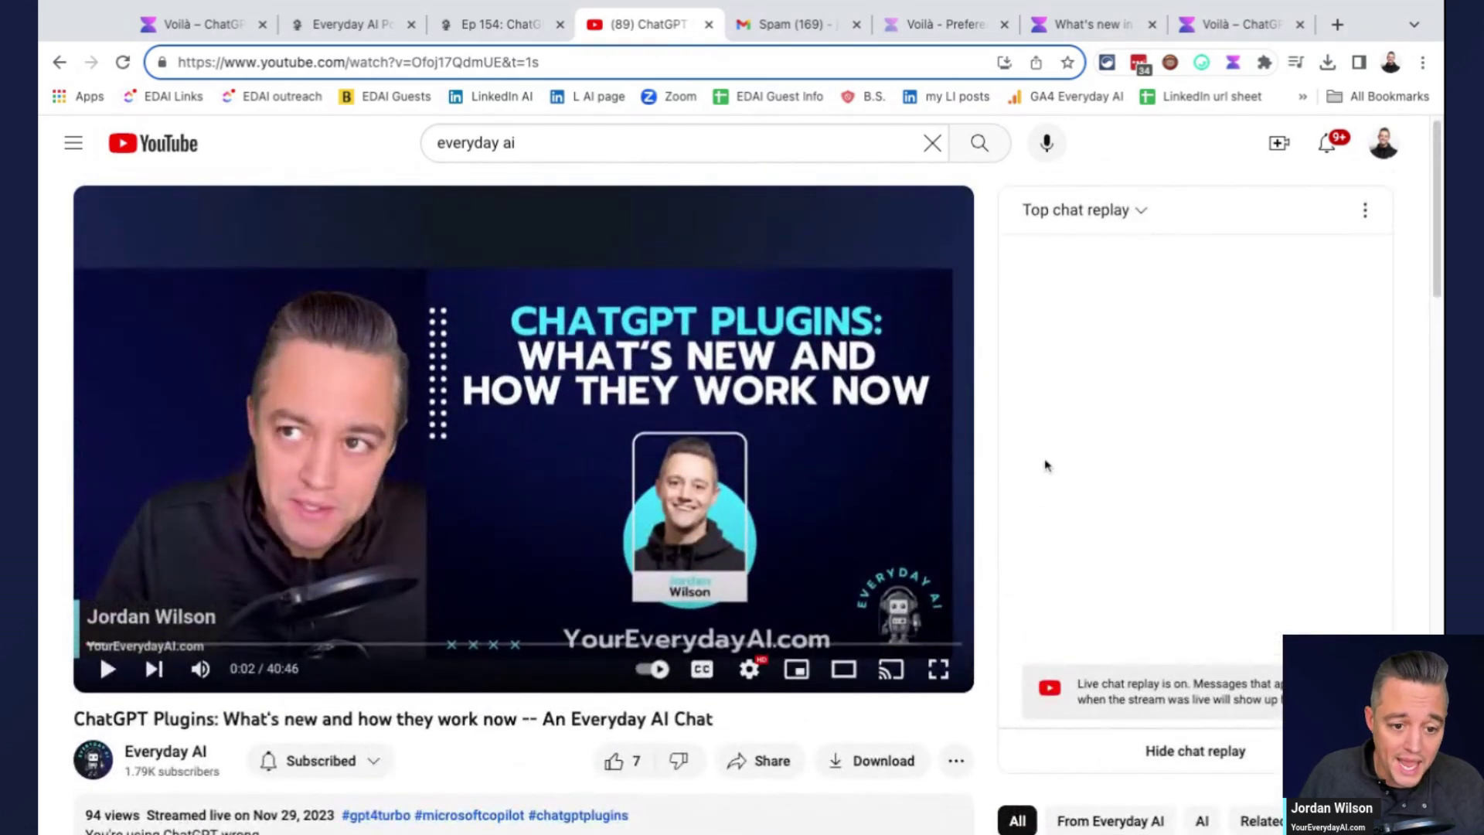
Step: Compare Voilà's action library on the YouTube video with the one on the Everyday AI homepage, and dismiss the assistant over the video
left_click(1234, 63)
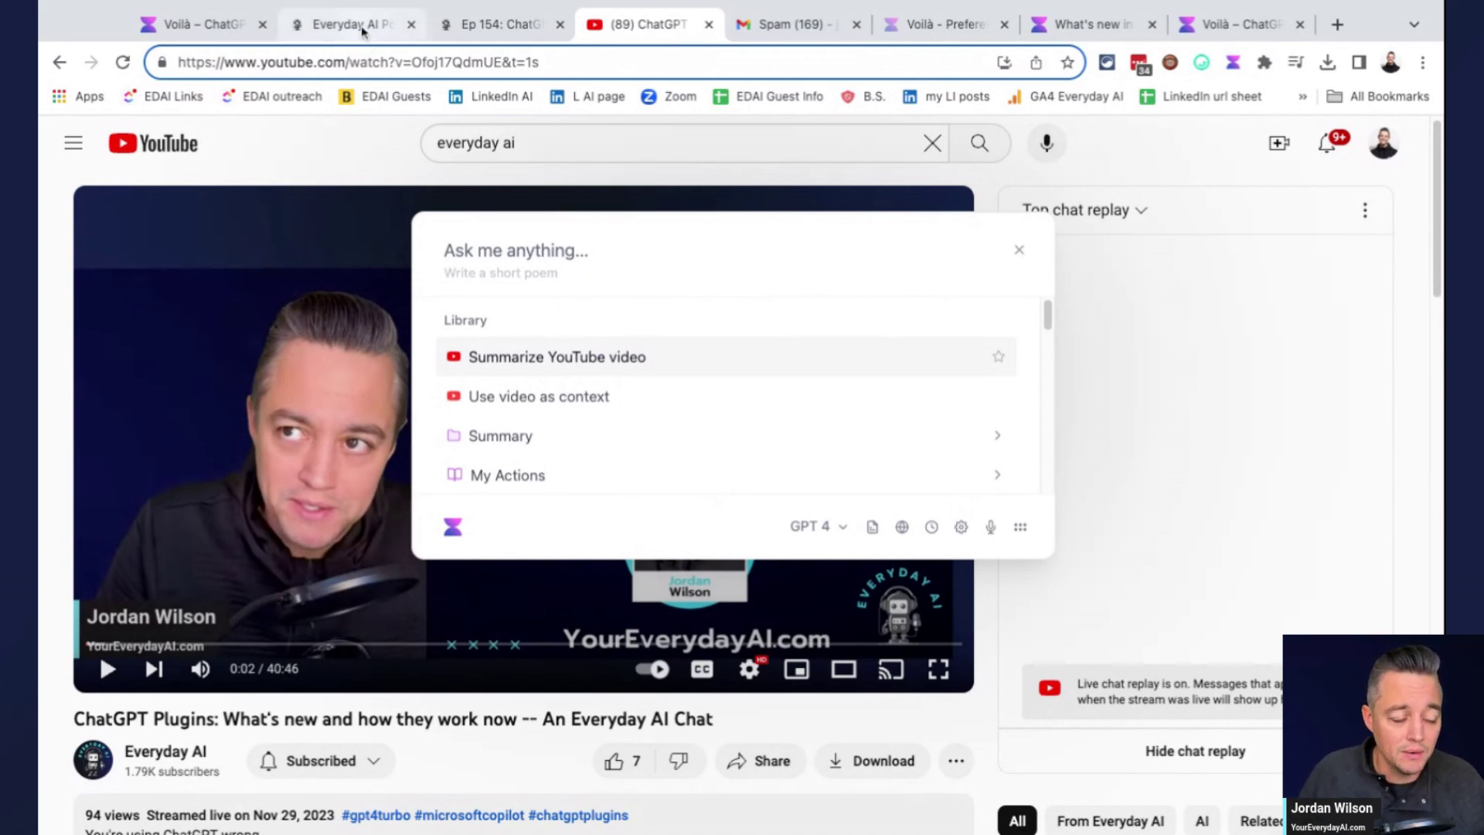
left_click(337, 25)
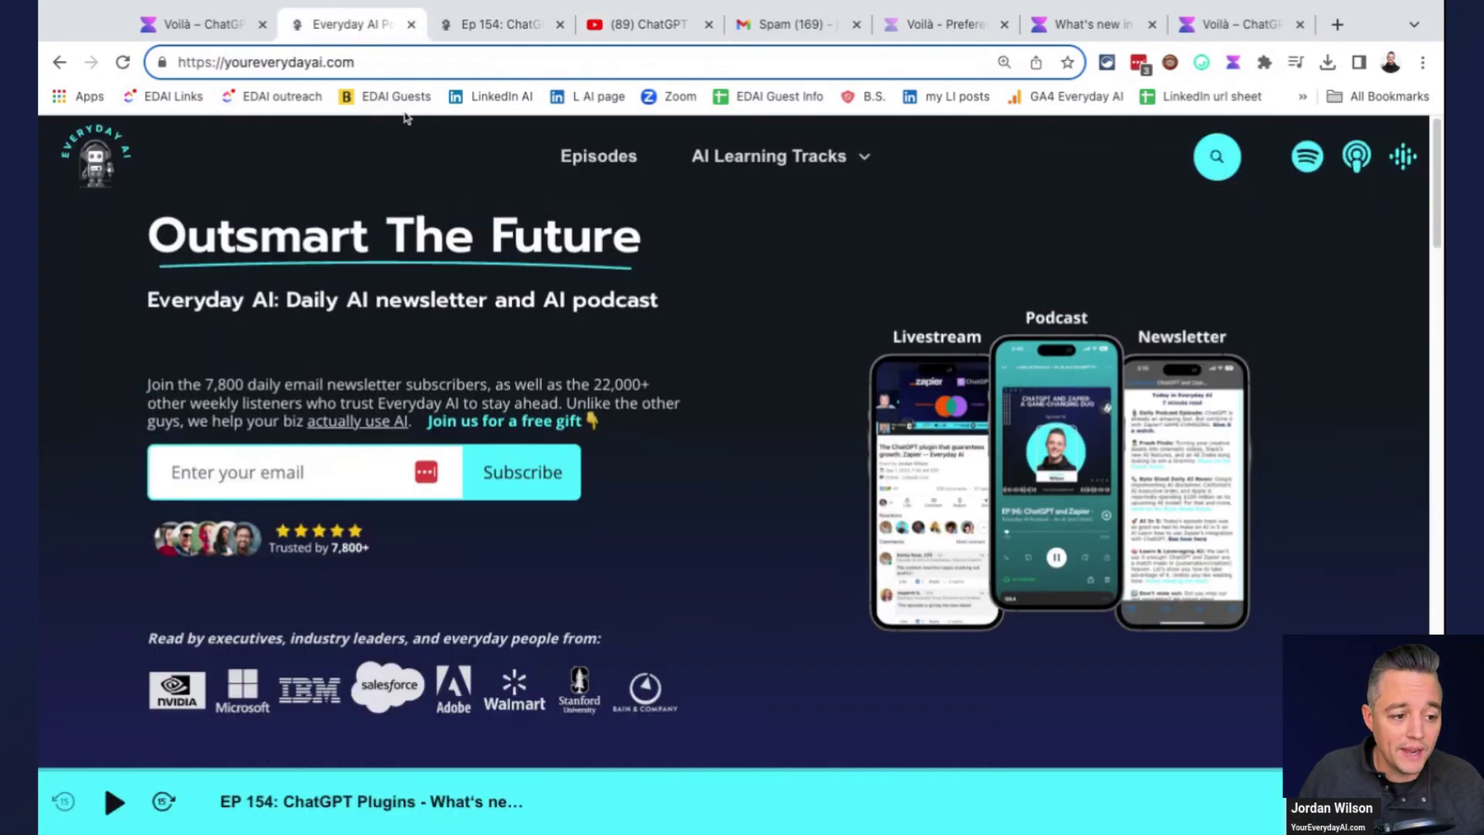
left_click(1234, 62)
key("Down")
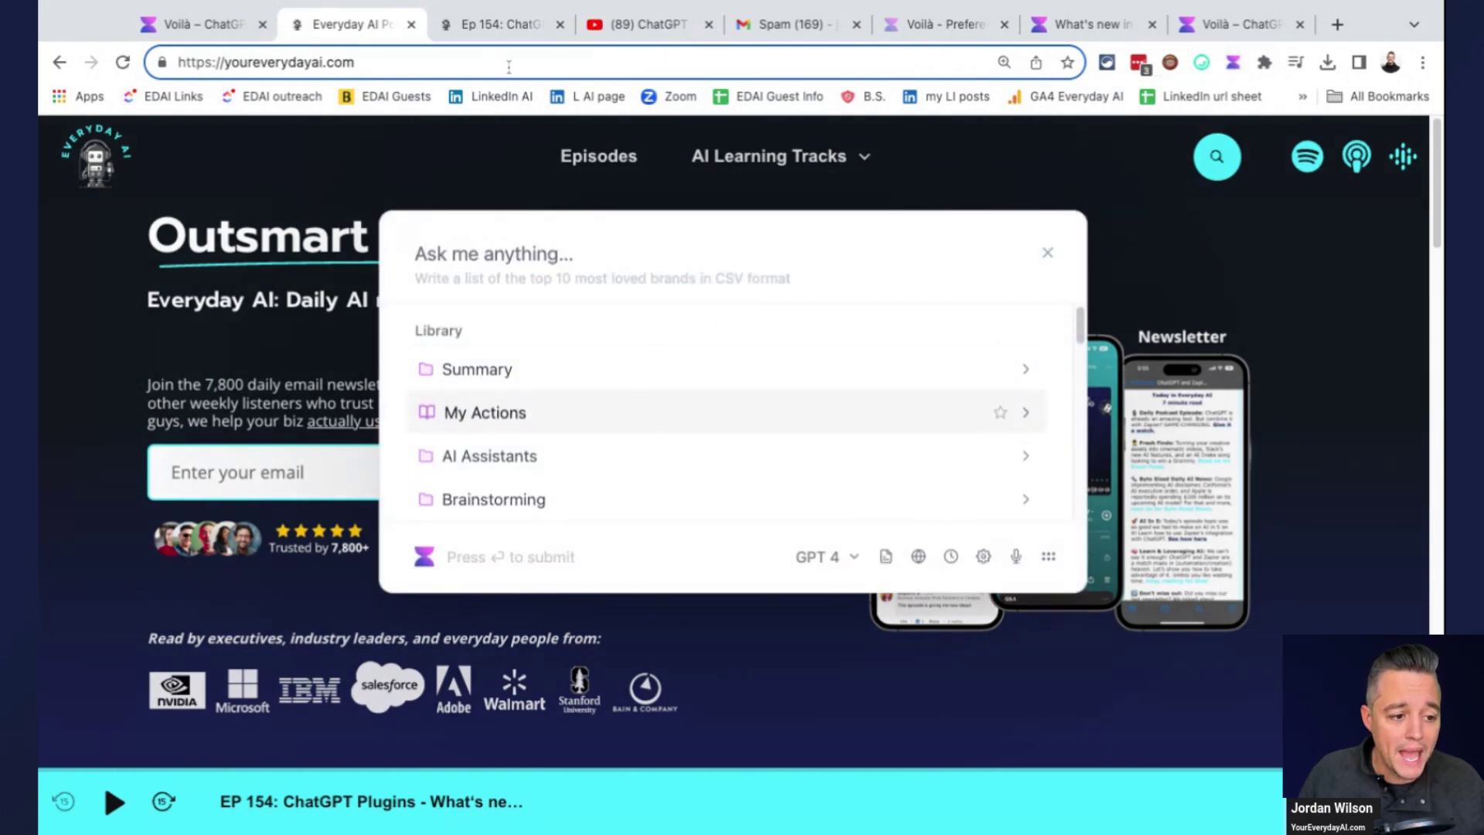
left_click(646, 25)
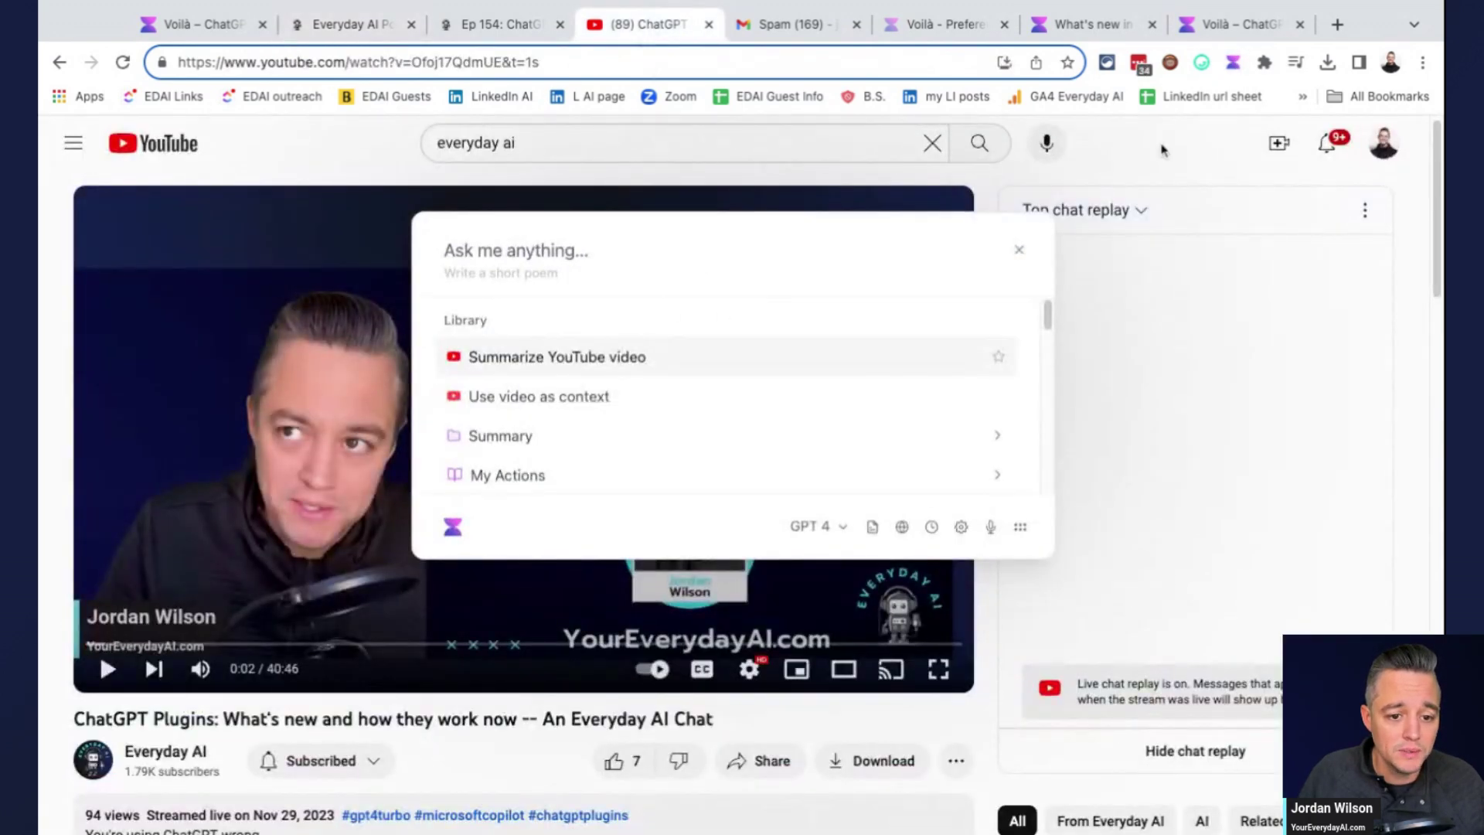
left_click(1019, 250)
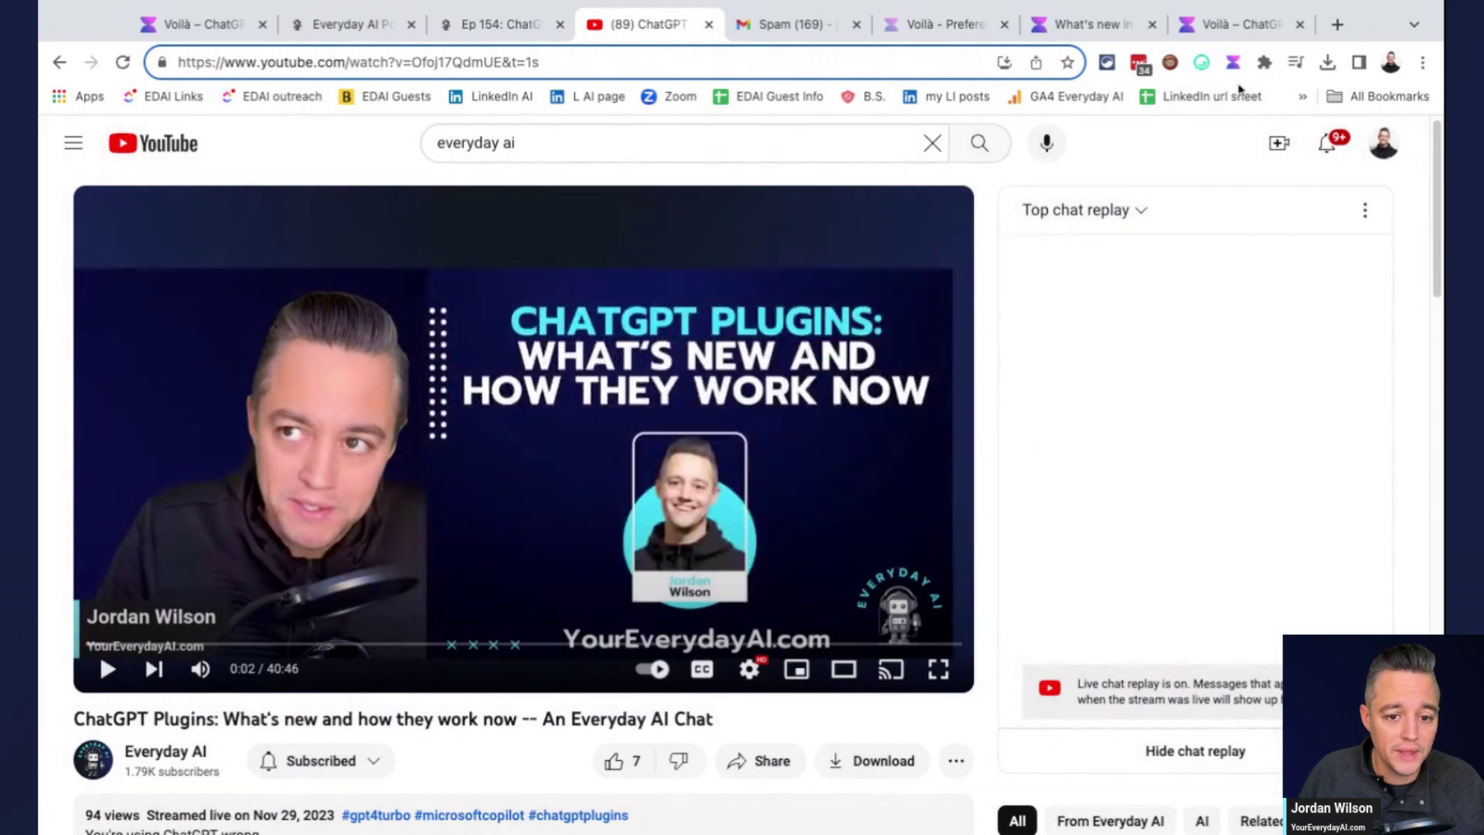
Step: Have Voilà summarize the YouTube video, highlight the sentence about AI news in the summary, and close the assistant
left_click(1232, 63)
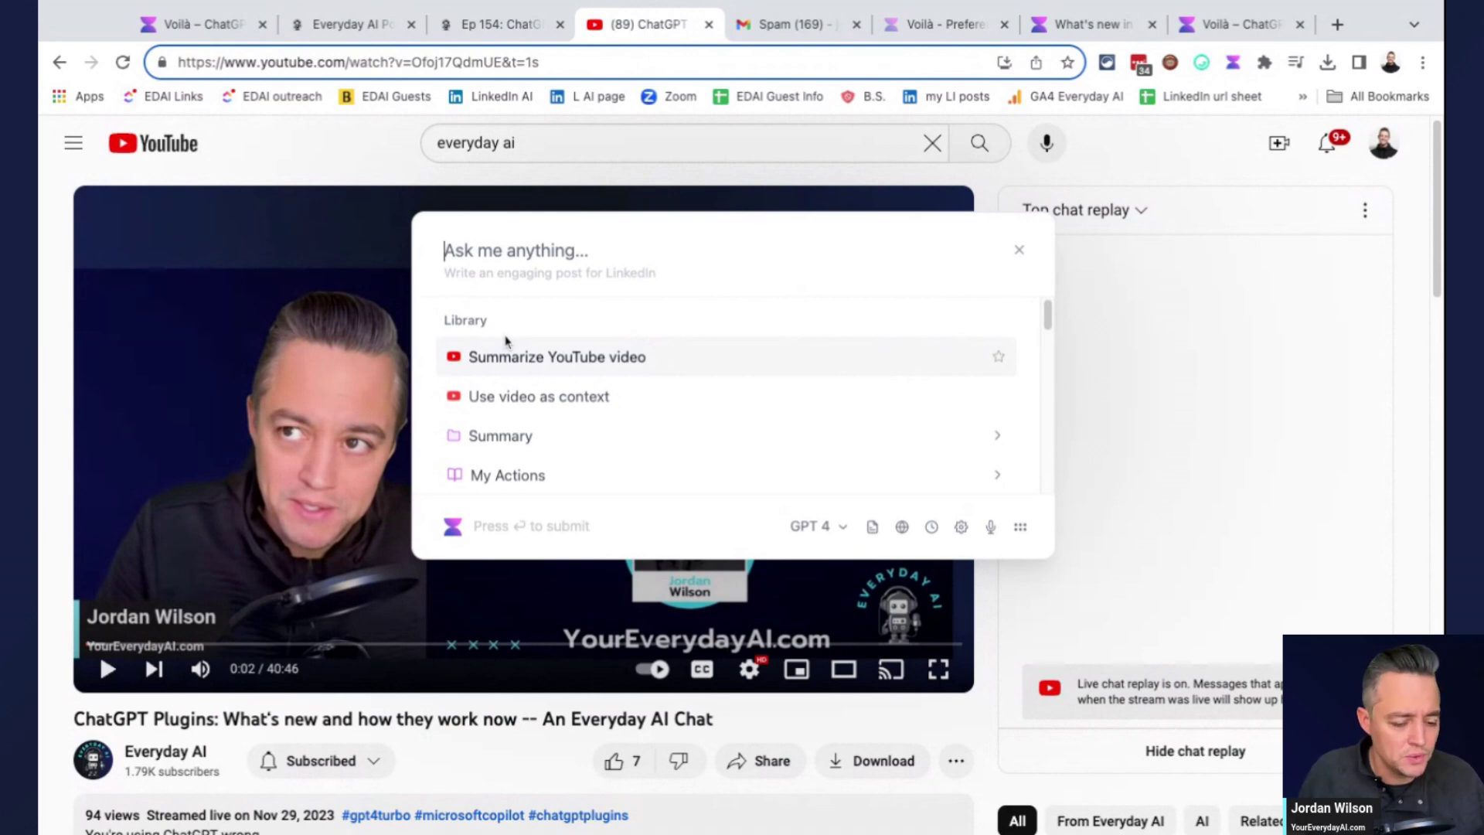
left_click(599, 362)
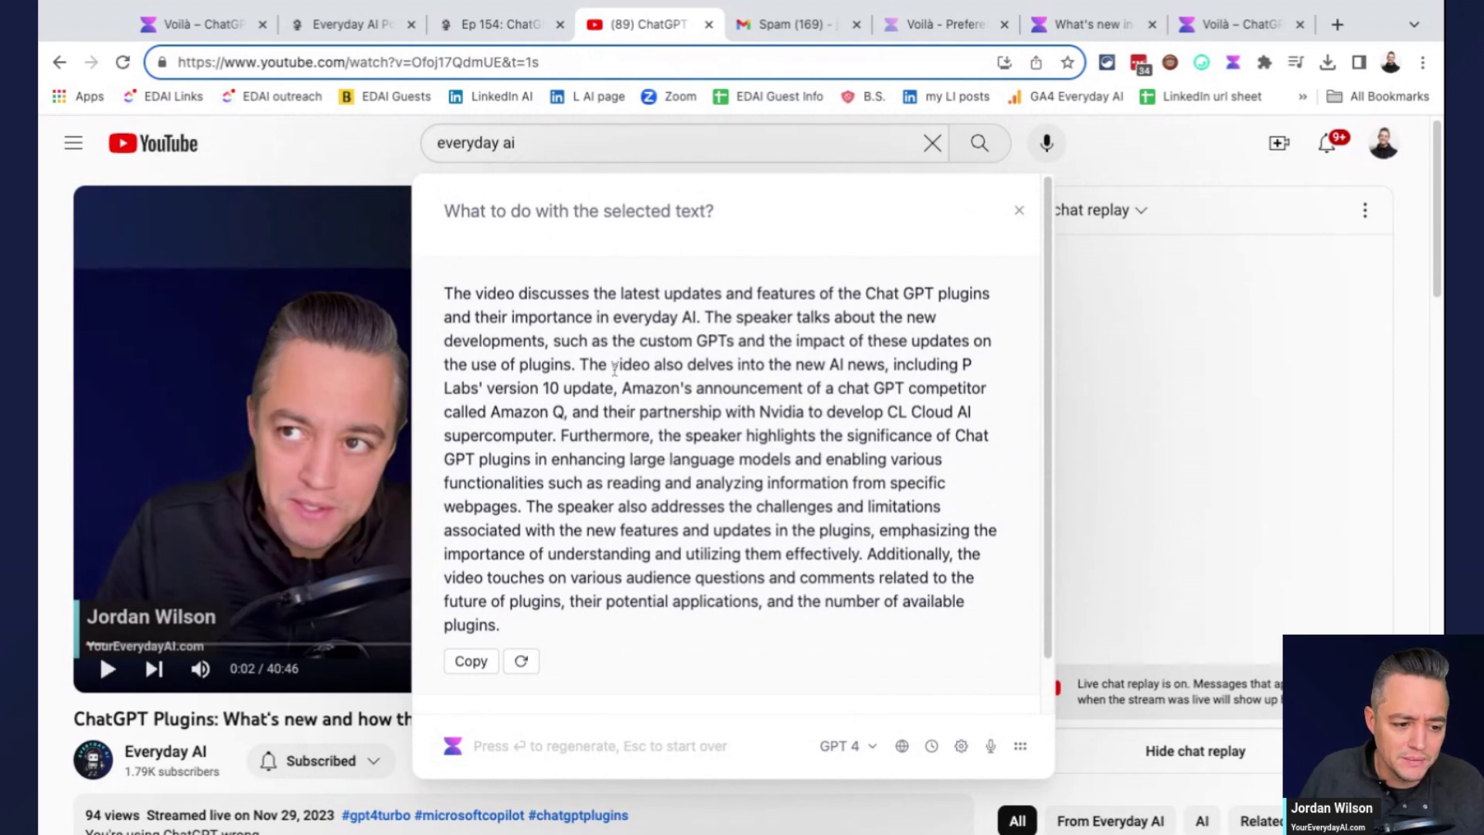
left_click_drag(581, 365, 654, 435)
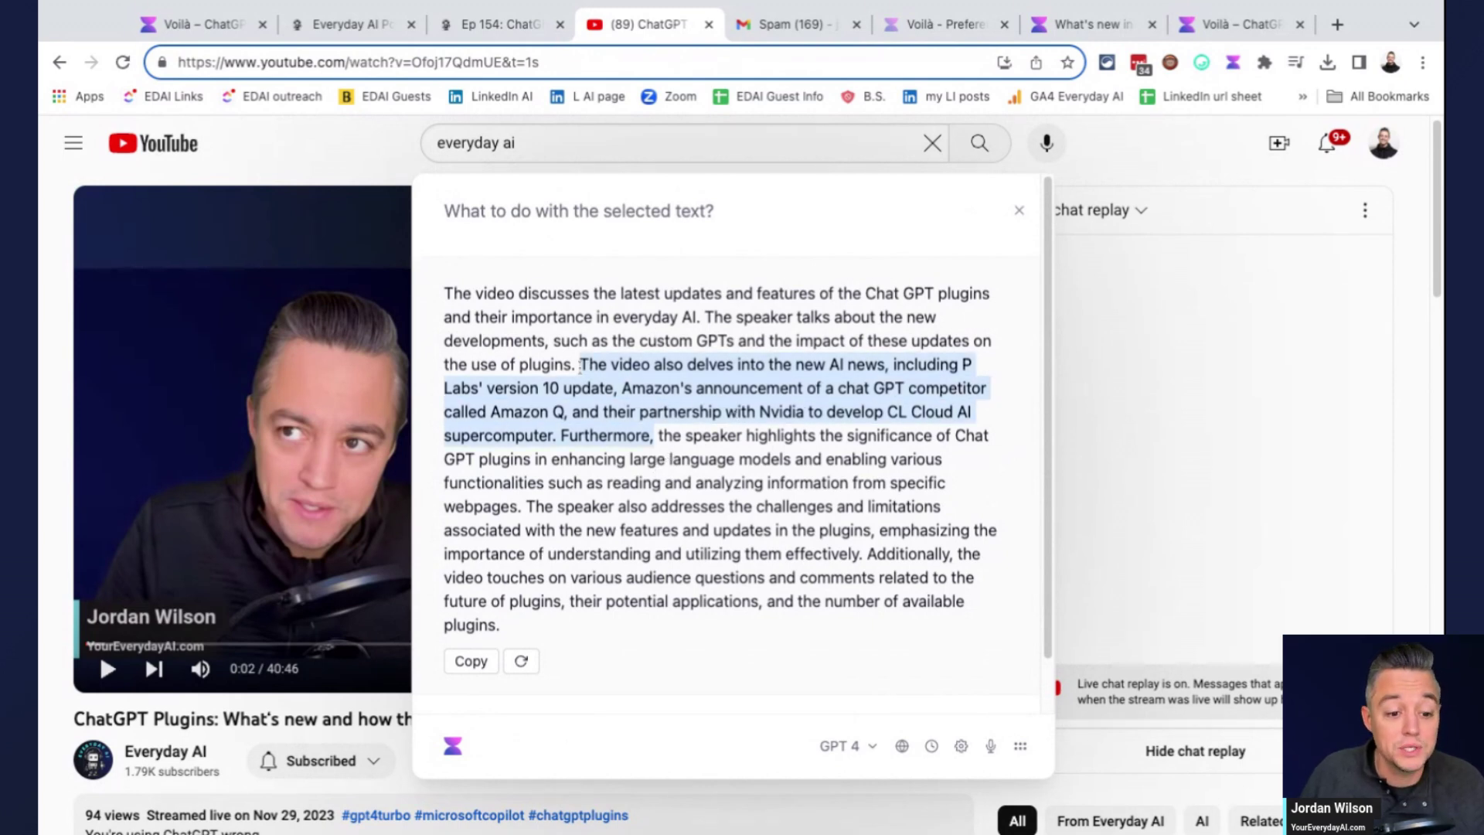
left_click_drag(581, 365, 553, 435)
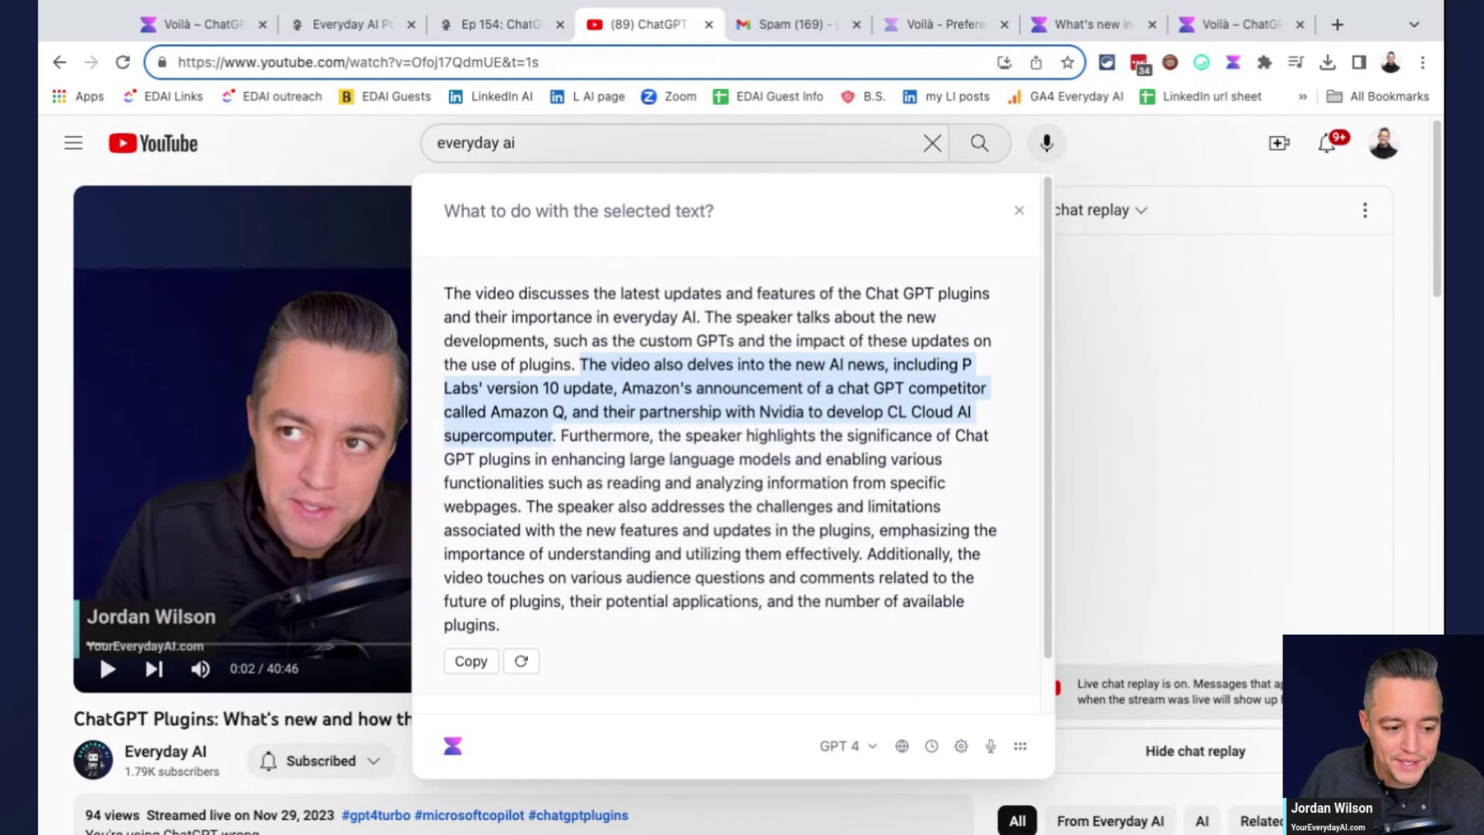
left_click(1020, 211)
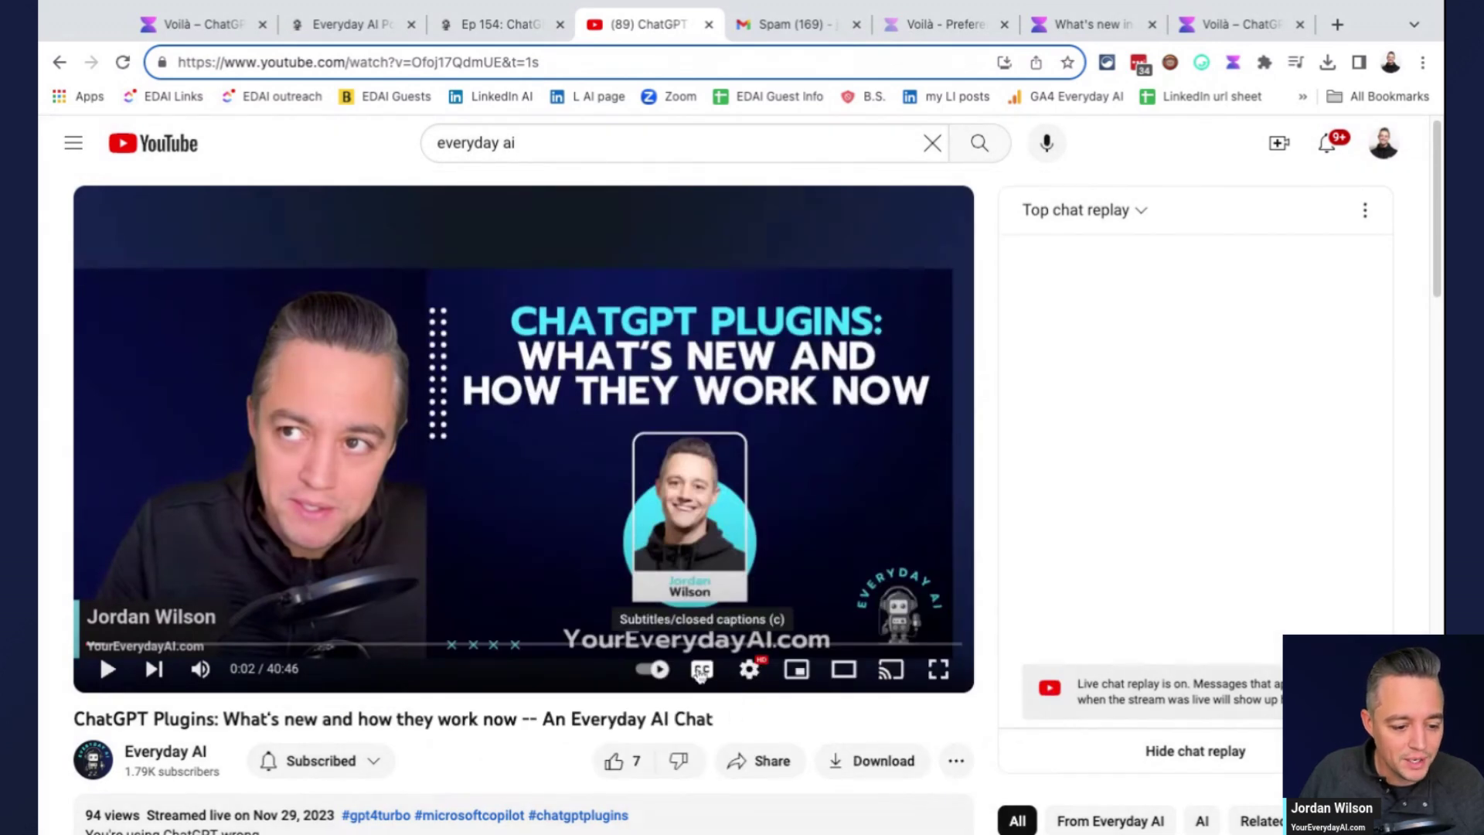
Step: Turn on the video's captions, play it at about 8:14 and 20:38 to see the captions, and pause it
left_click(700, 671)
left_click(108, 670)
left_click(262, 644)
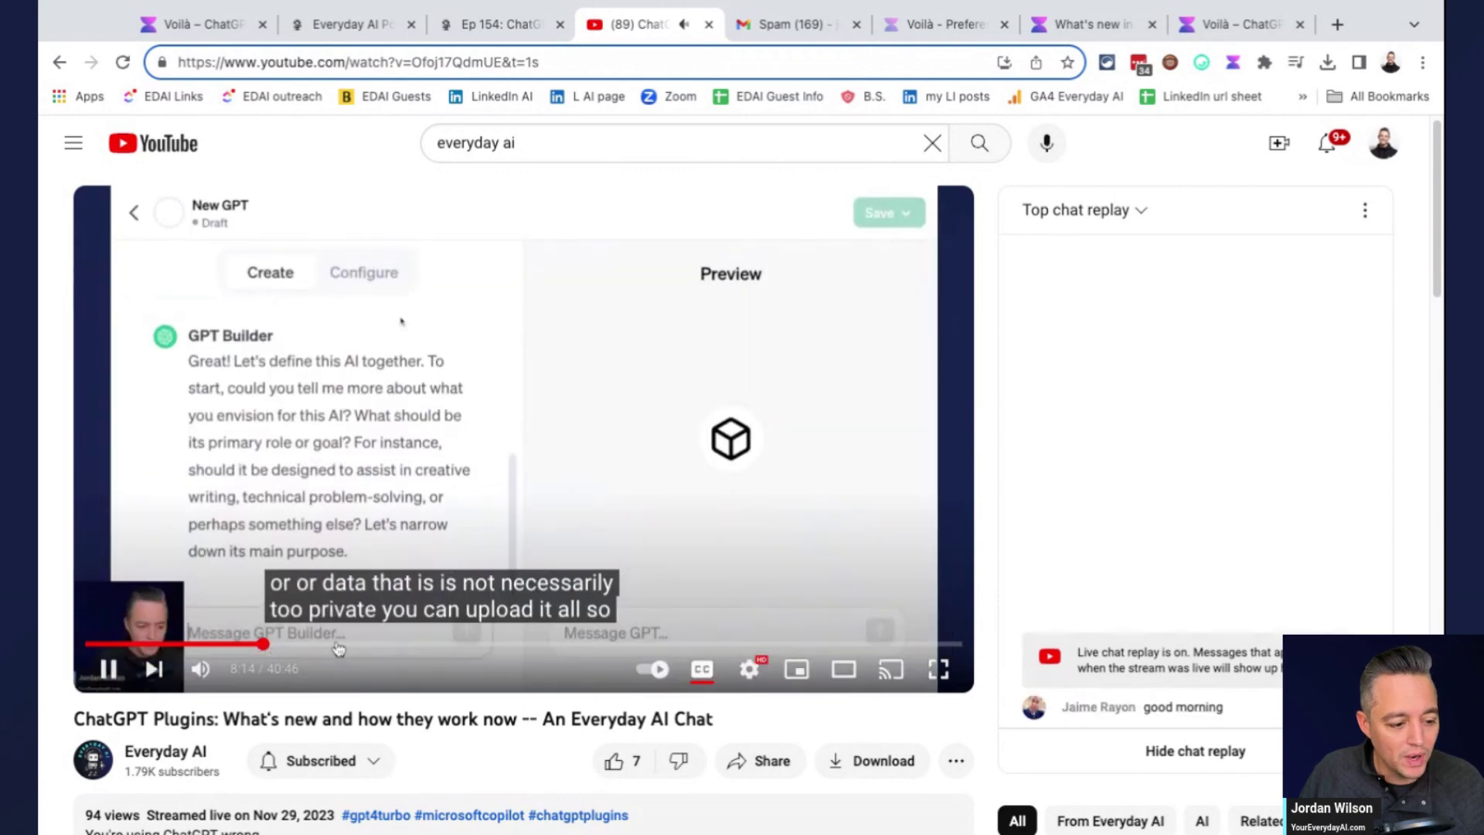
left_click(529, 644)
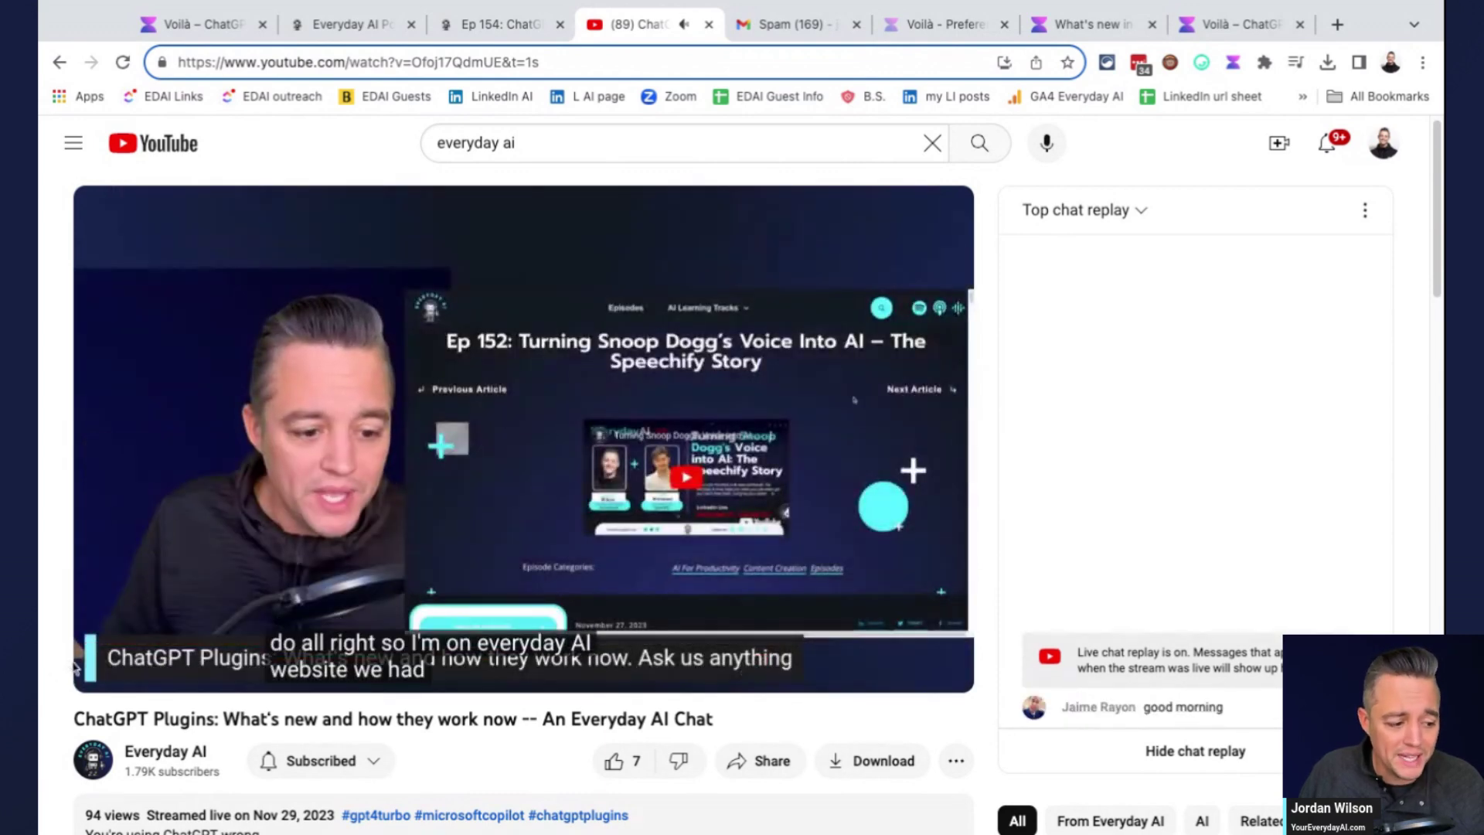
left_click(103, 669)
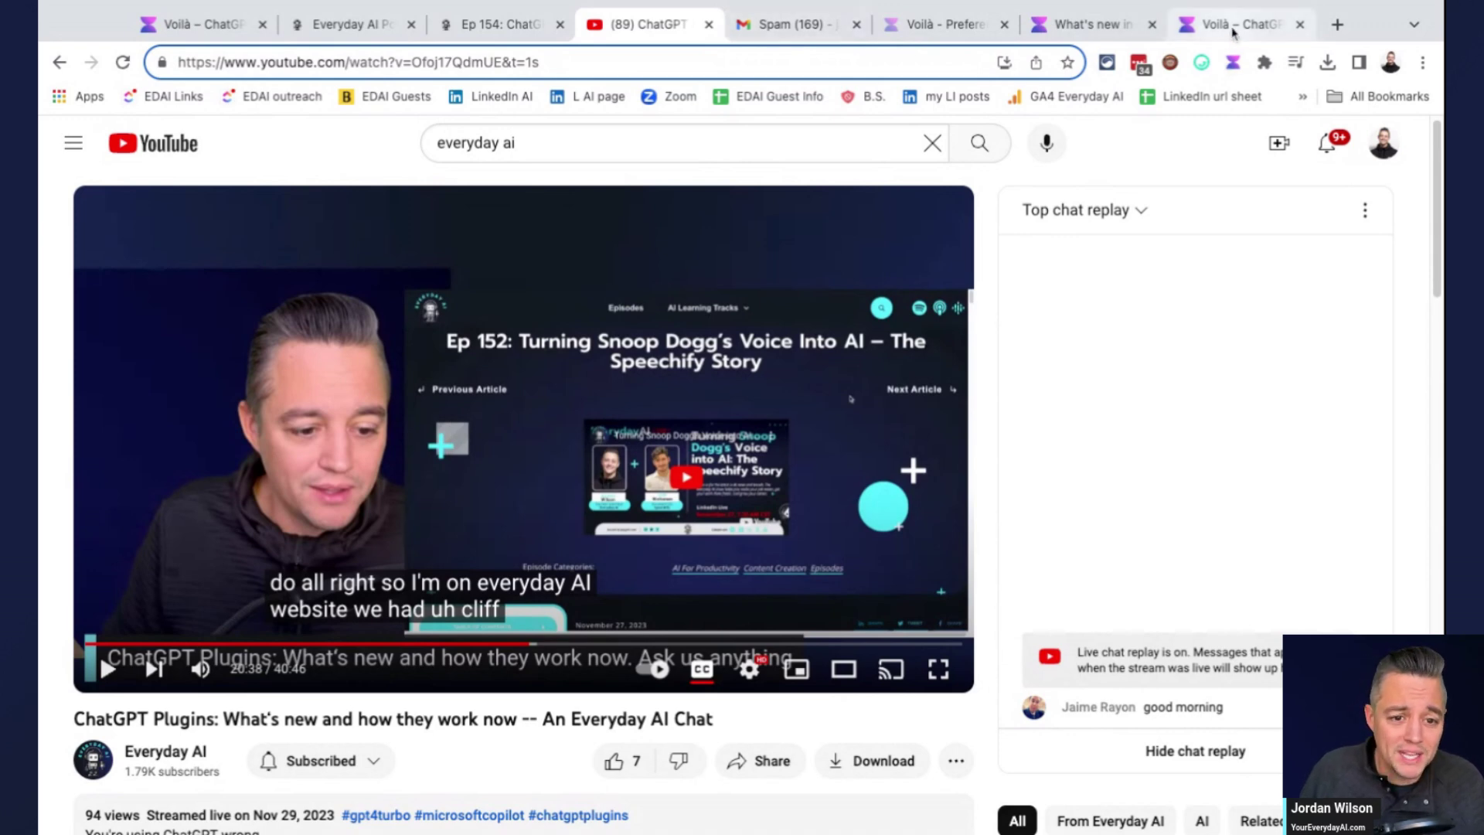
Step: Go to Voilà's What's new changelog page, dismiss the assistant, and view the Email reply suggestions entry
left_click(1141, 32)
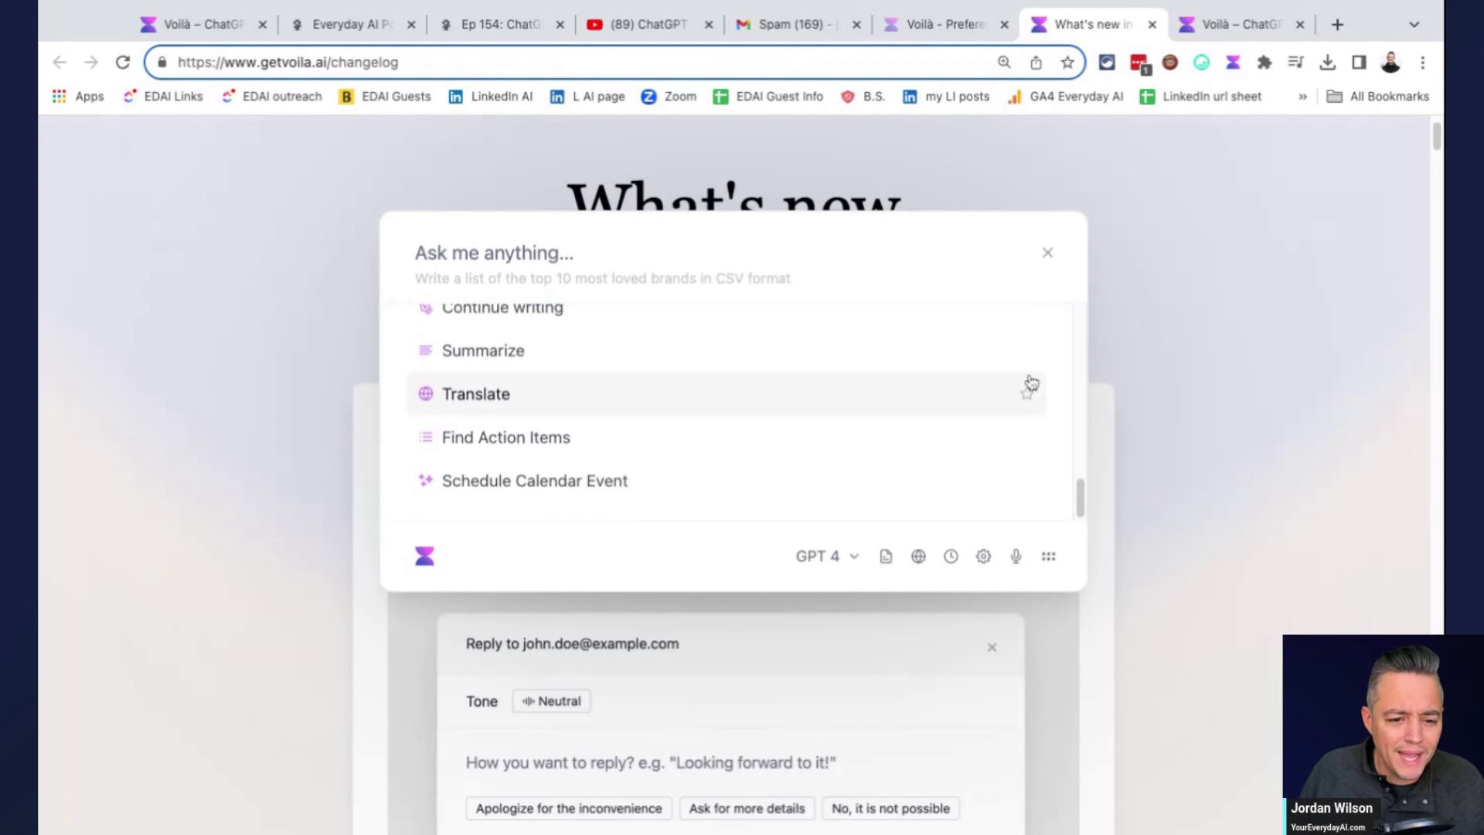
left_click(1047, 250)
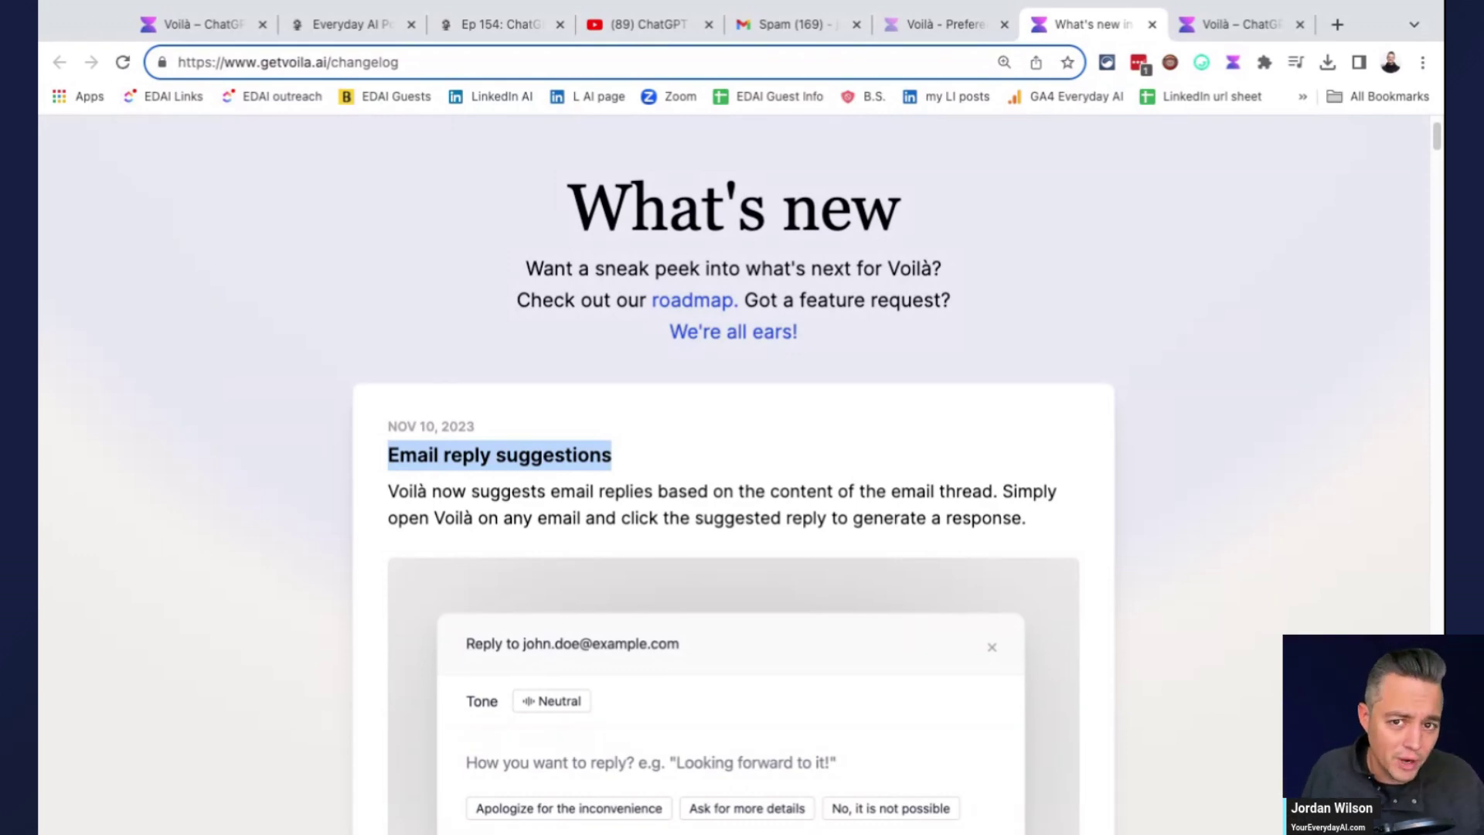
Step: Switch to Gmail, start a reply to the spam email about business phone service, and bring up Voilà in the reply
left_click(769, 33)
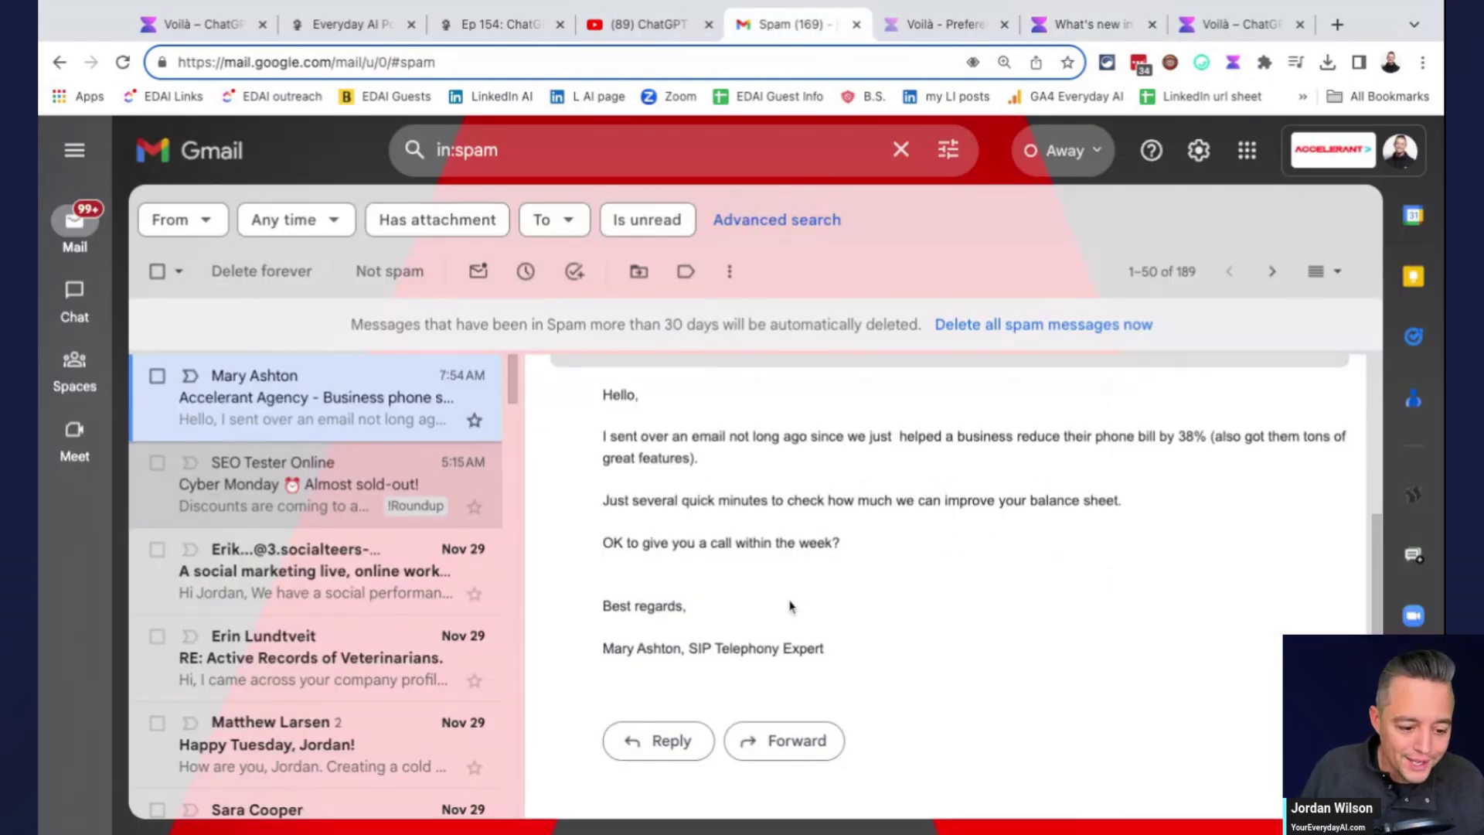
left_click(672, 740)
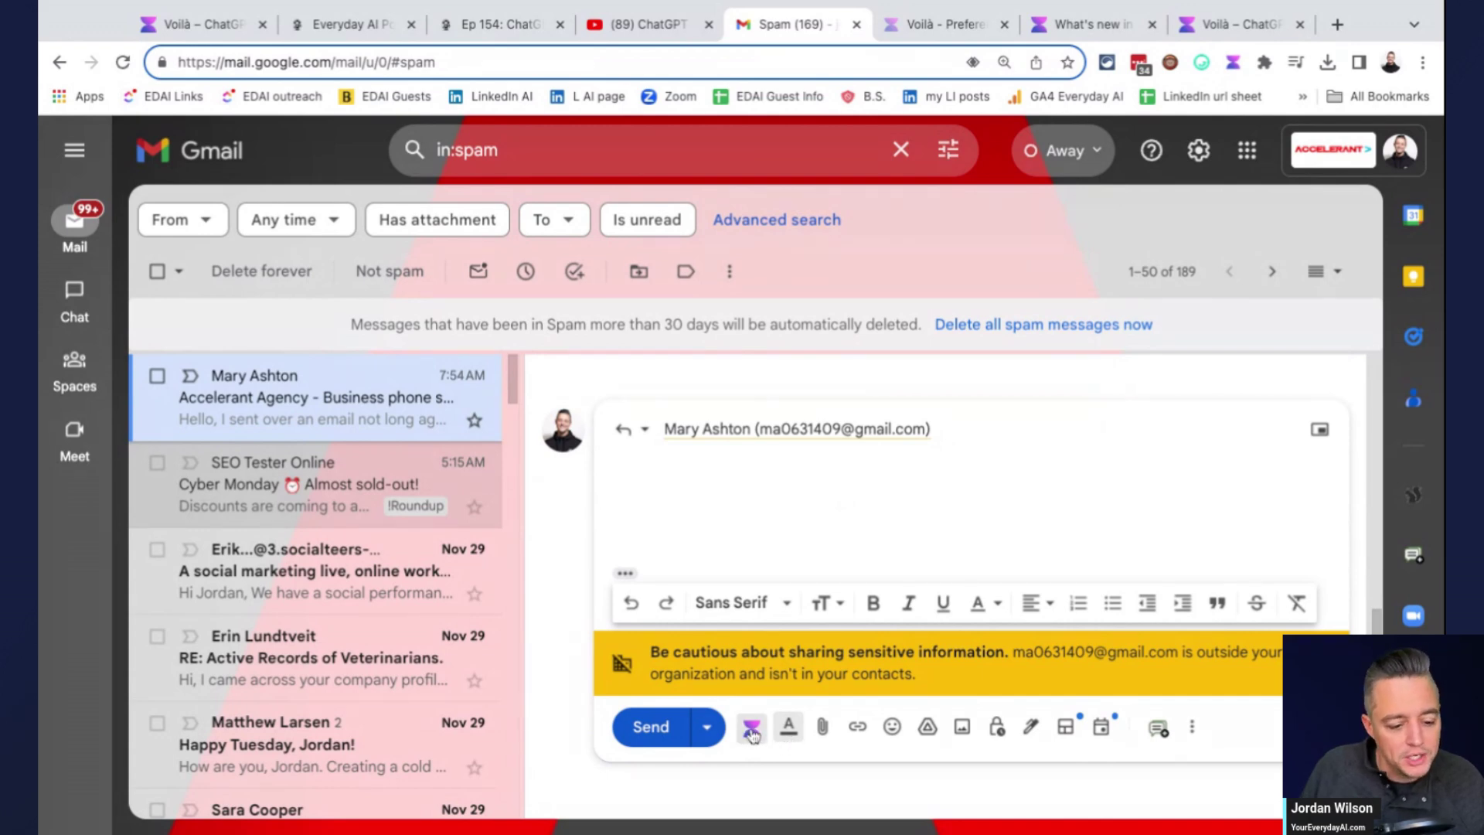
left_click(754, 734)
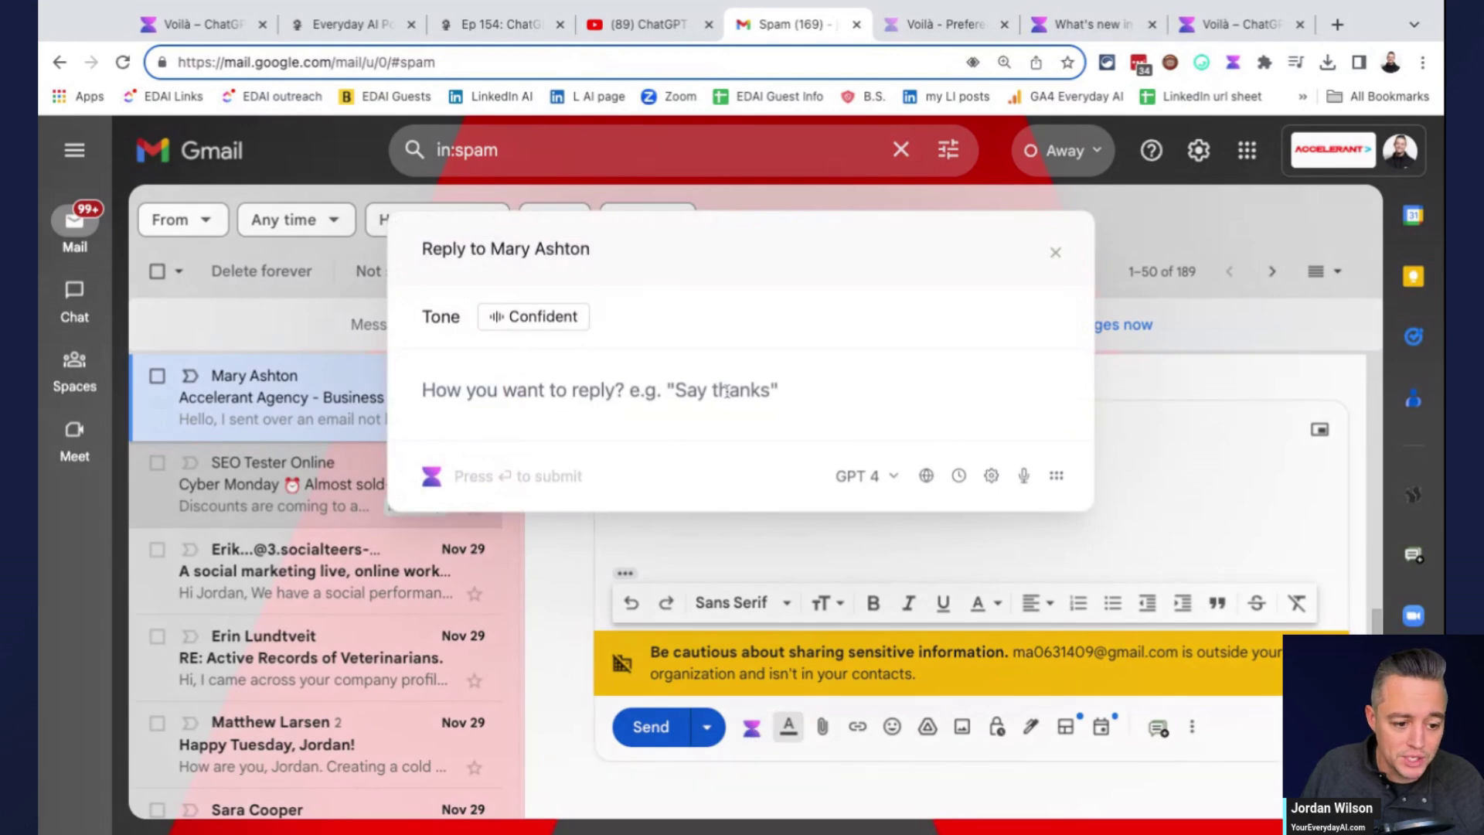
Step: Set the reply tone to Friendly and have Voilà draft a response from "no thanks, not interested"
left_click(582, 325)
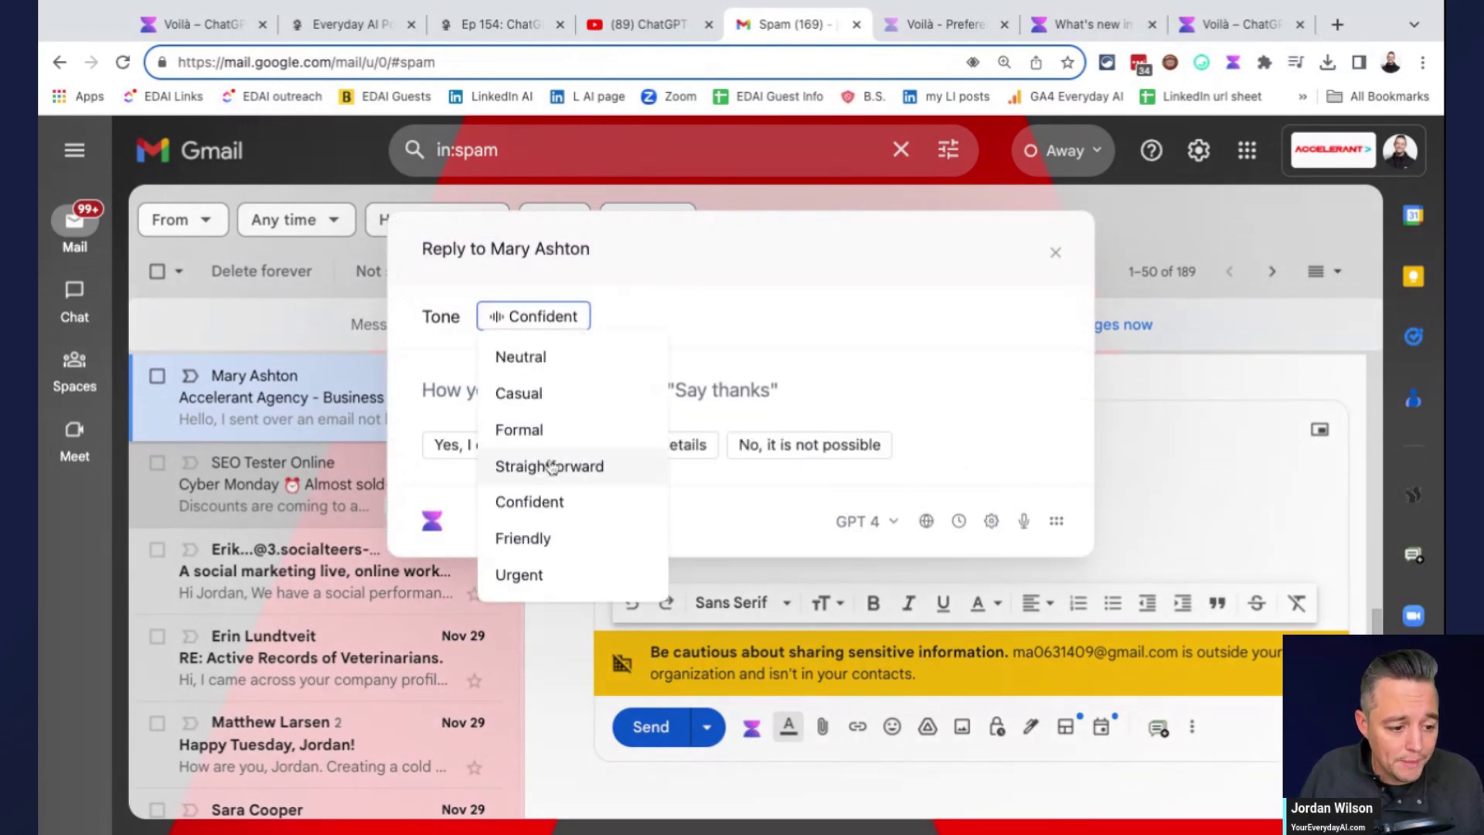
left_click(542, 546)
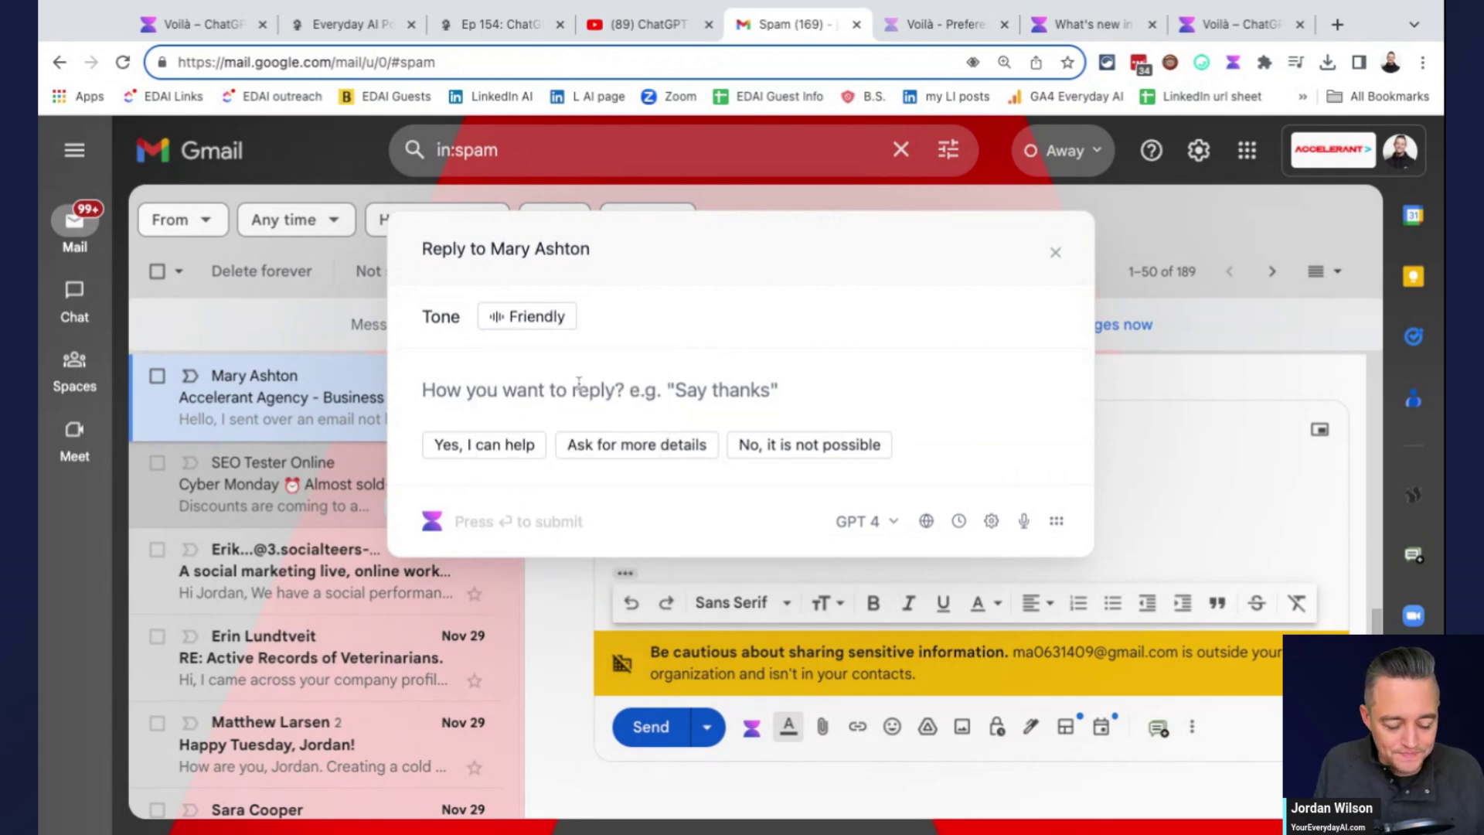
type("no thanks, ")
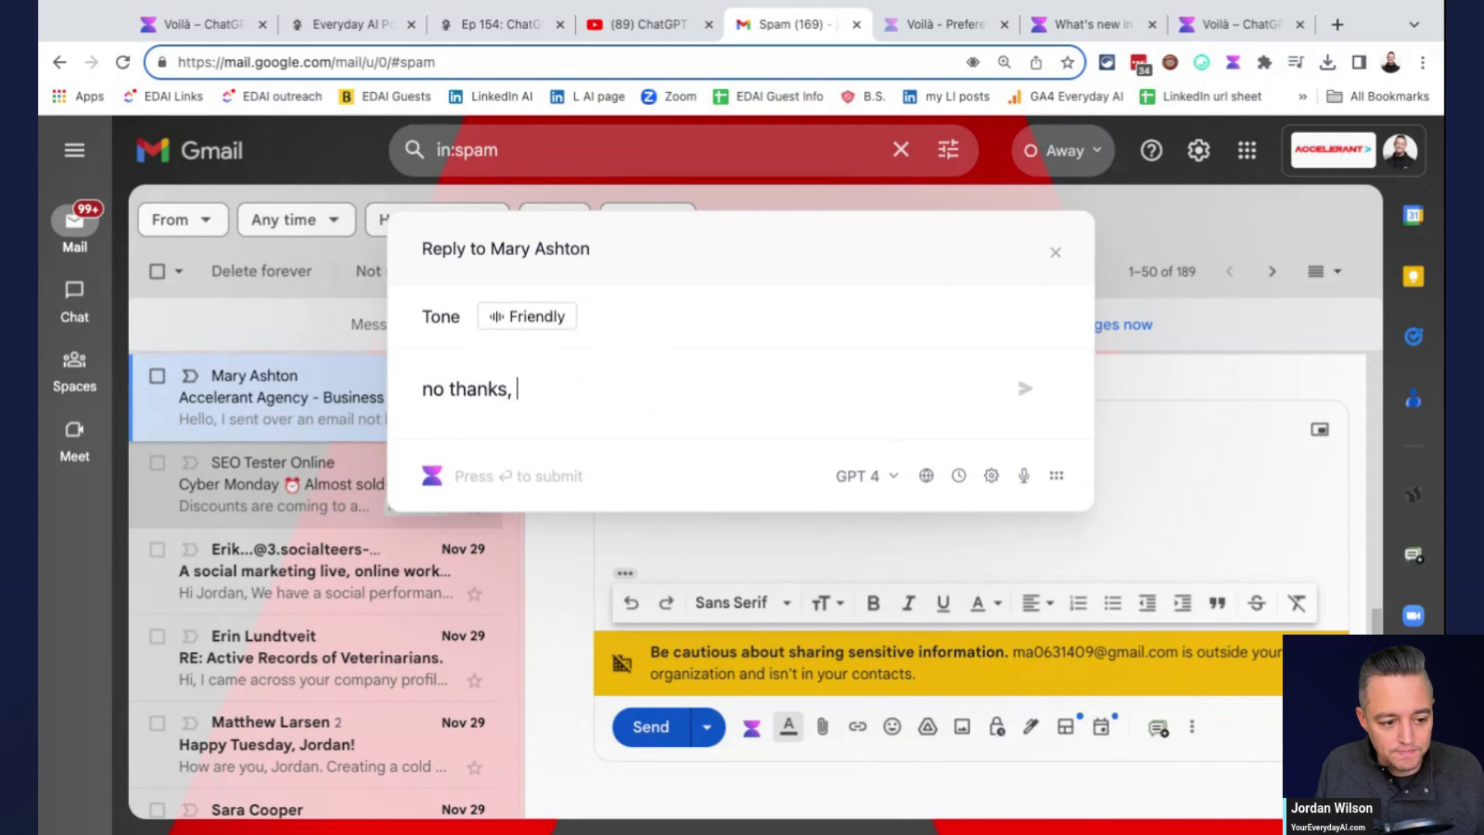
type("not interested")
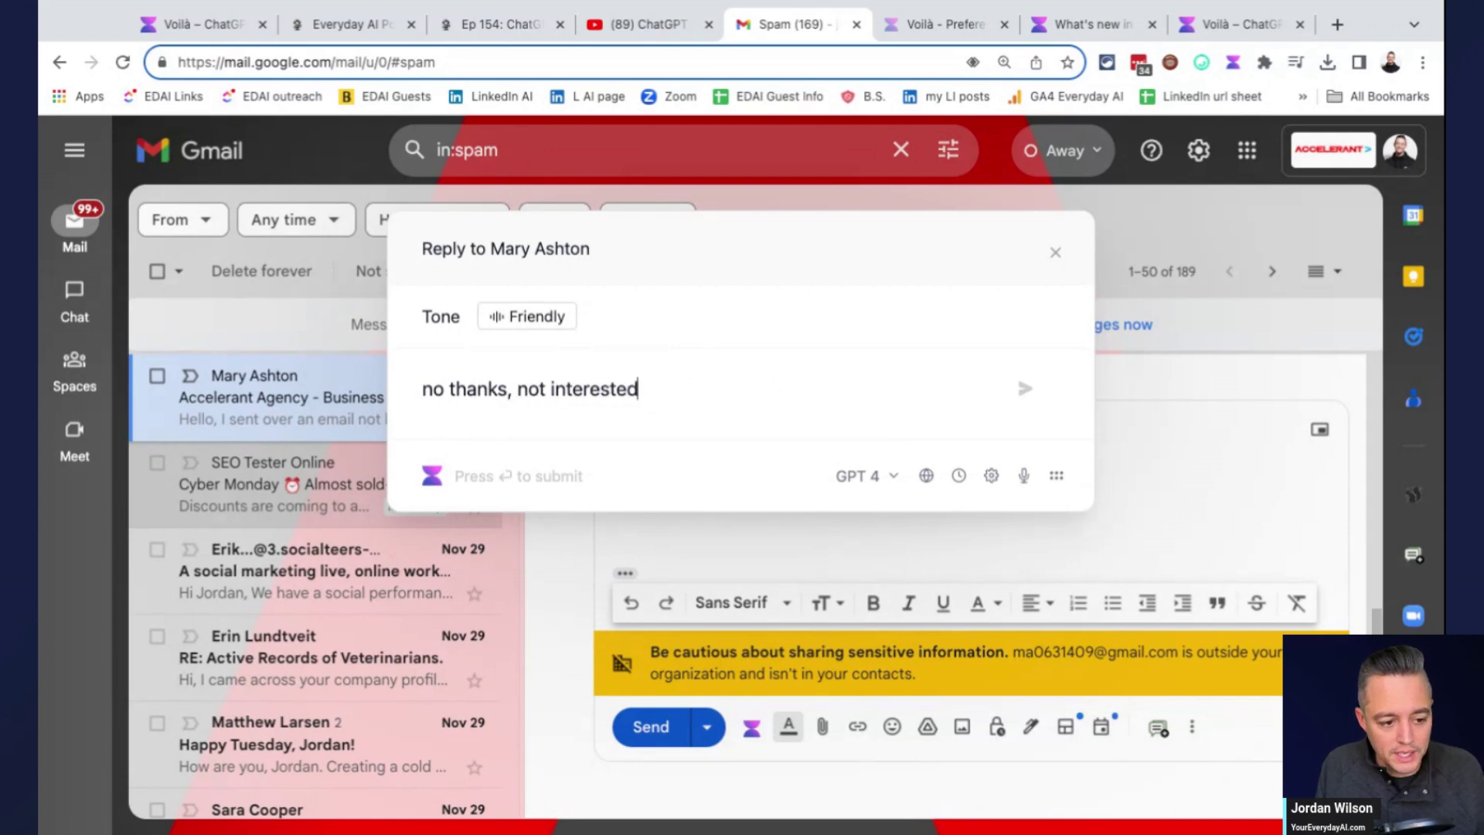
key("Return")
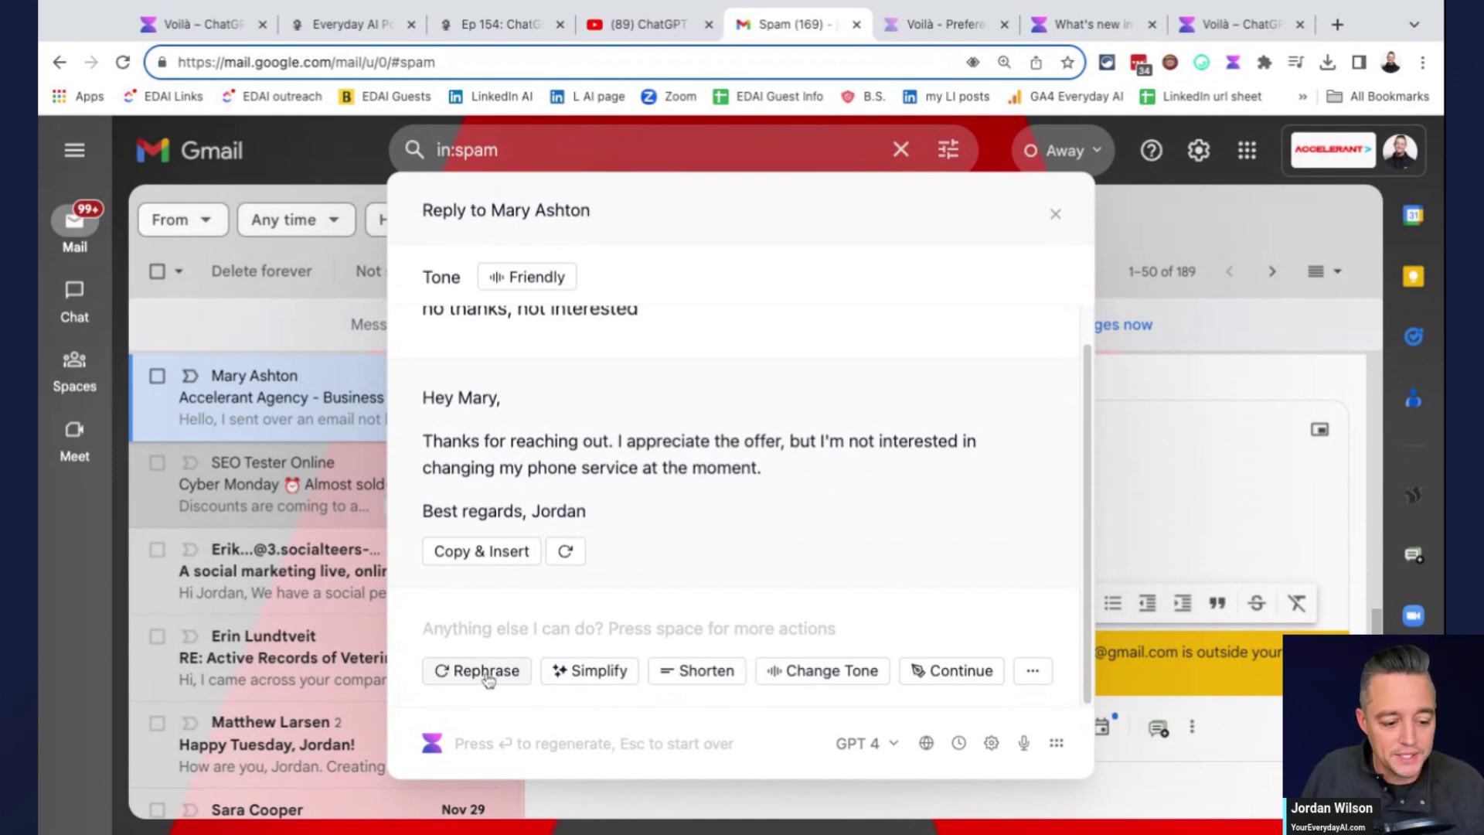
Step: Change the drafted reply's tone to Casual and compare the new version with the original draft
left_click(838, 672)
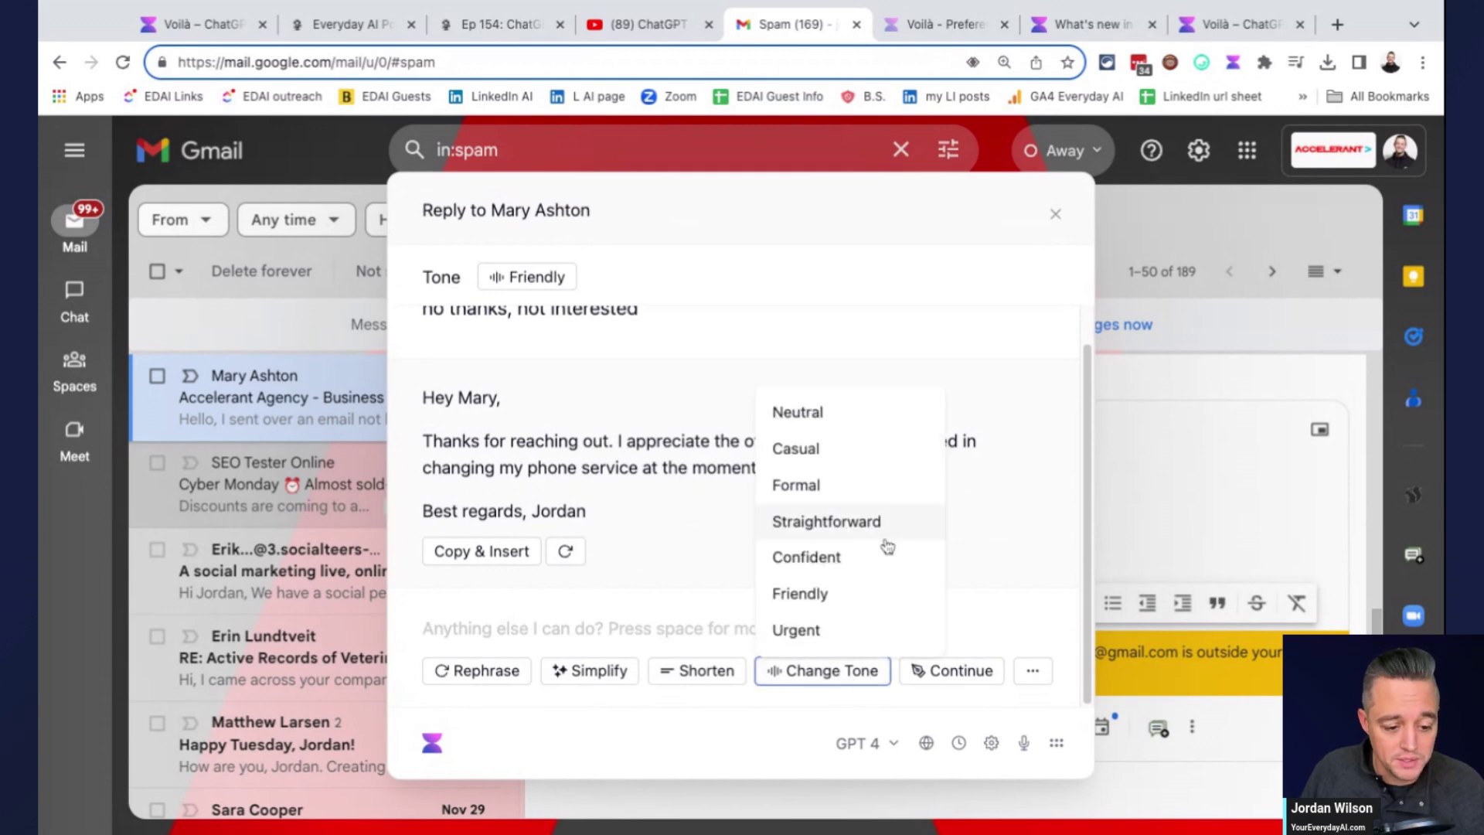
left_click(889, 452)
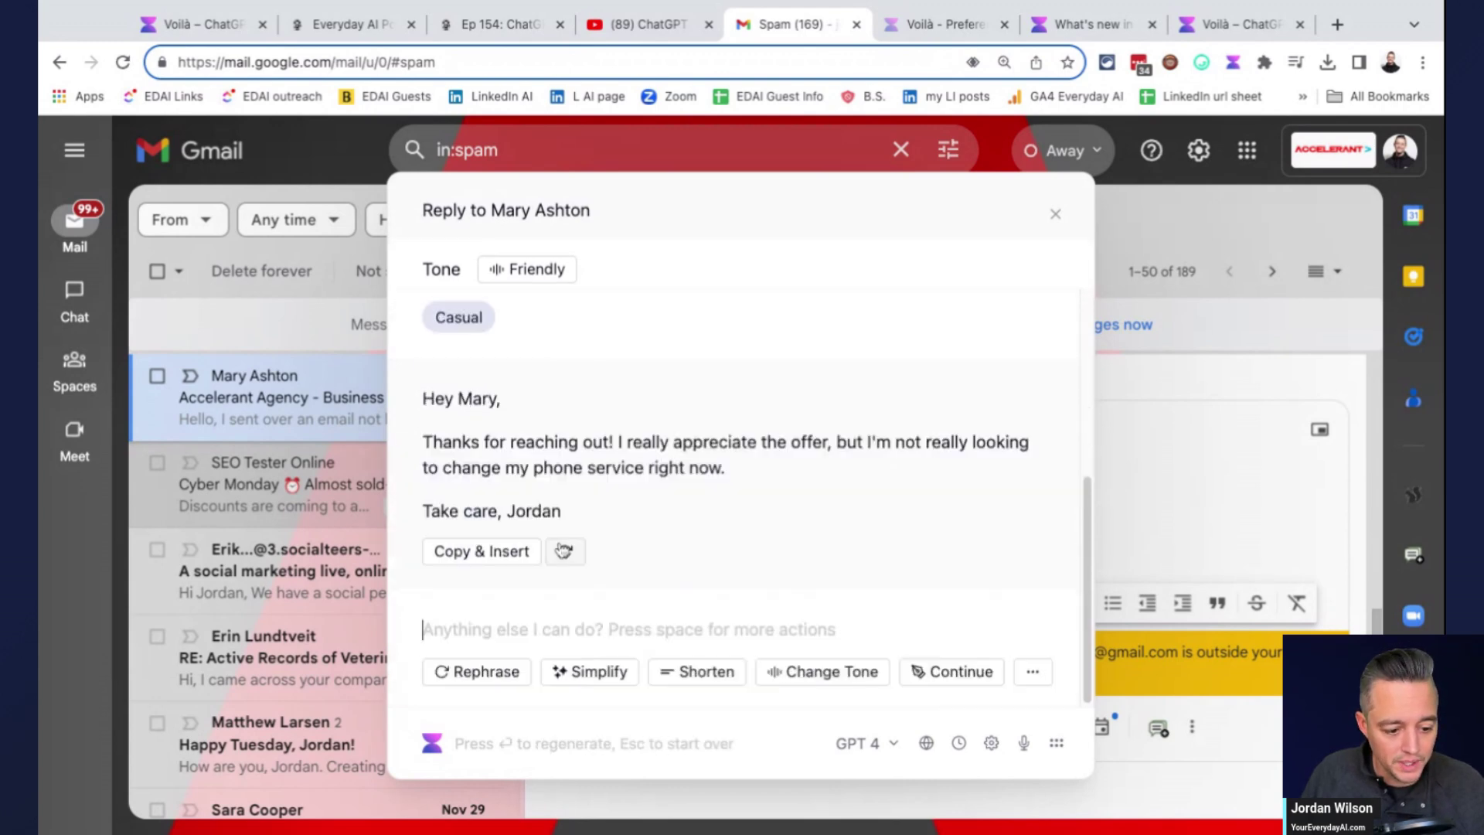
scroll(644, 490, "up", 3)
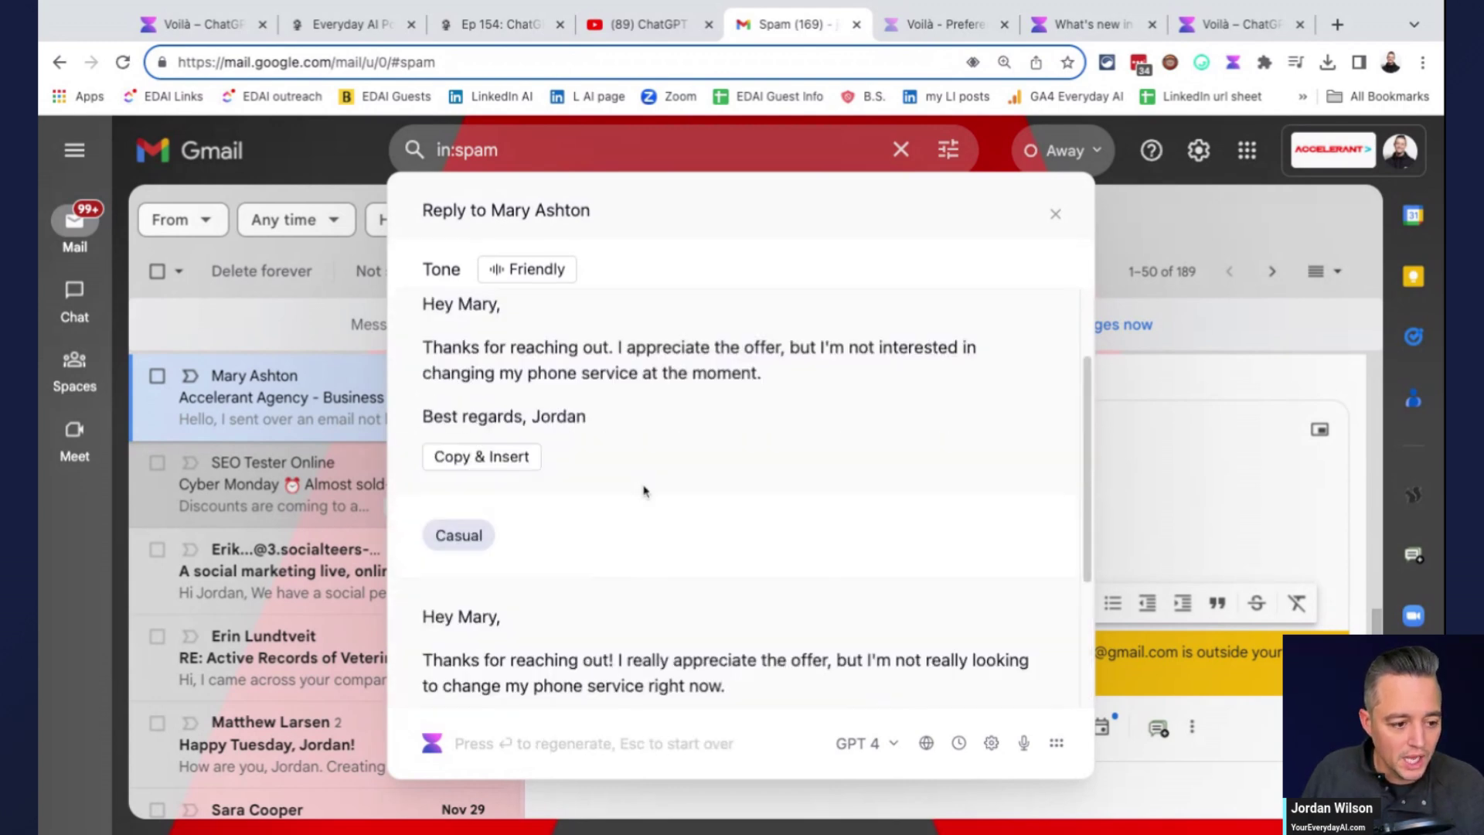
scroll(644, 490, "up", 3)
Step: Have Voilà draft a new reply from "kinda interested. tell me what makes you unique and what guarentees you have" and insert it into the email
left_click(587, 340)
key("ctrl+a")
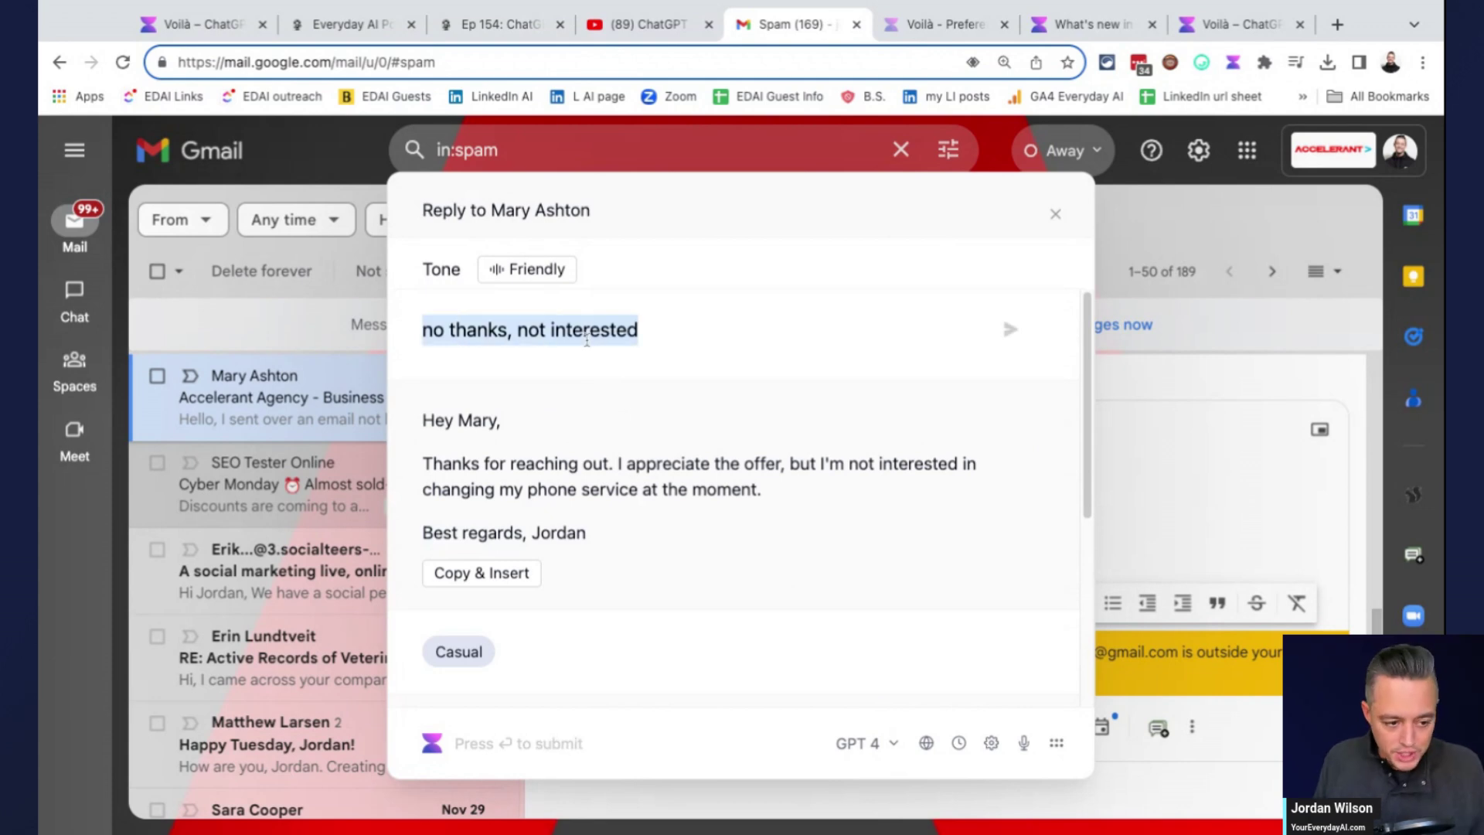
type("kind")
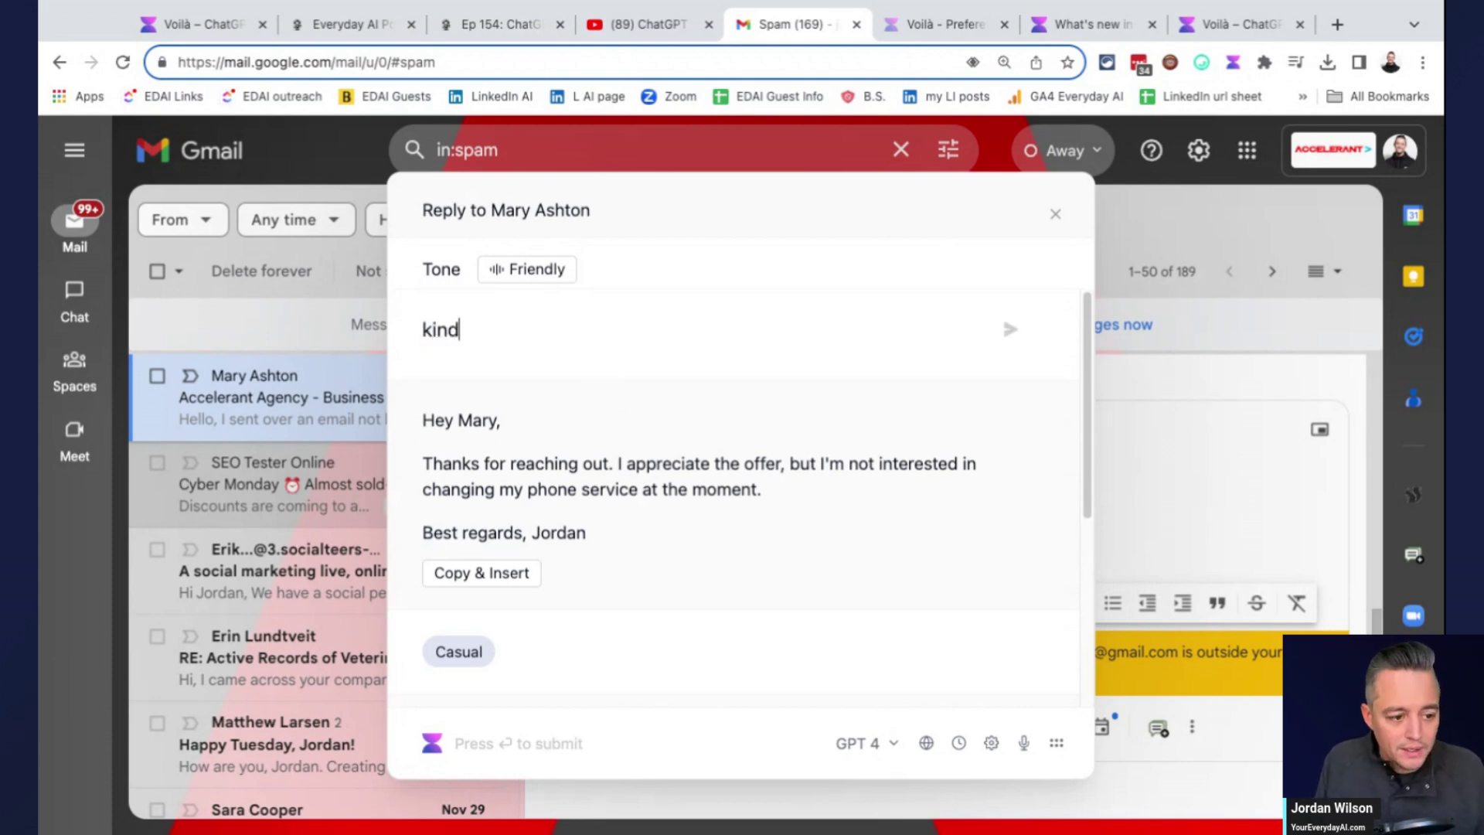
type("a interested. ")
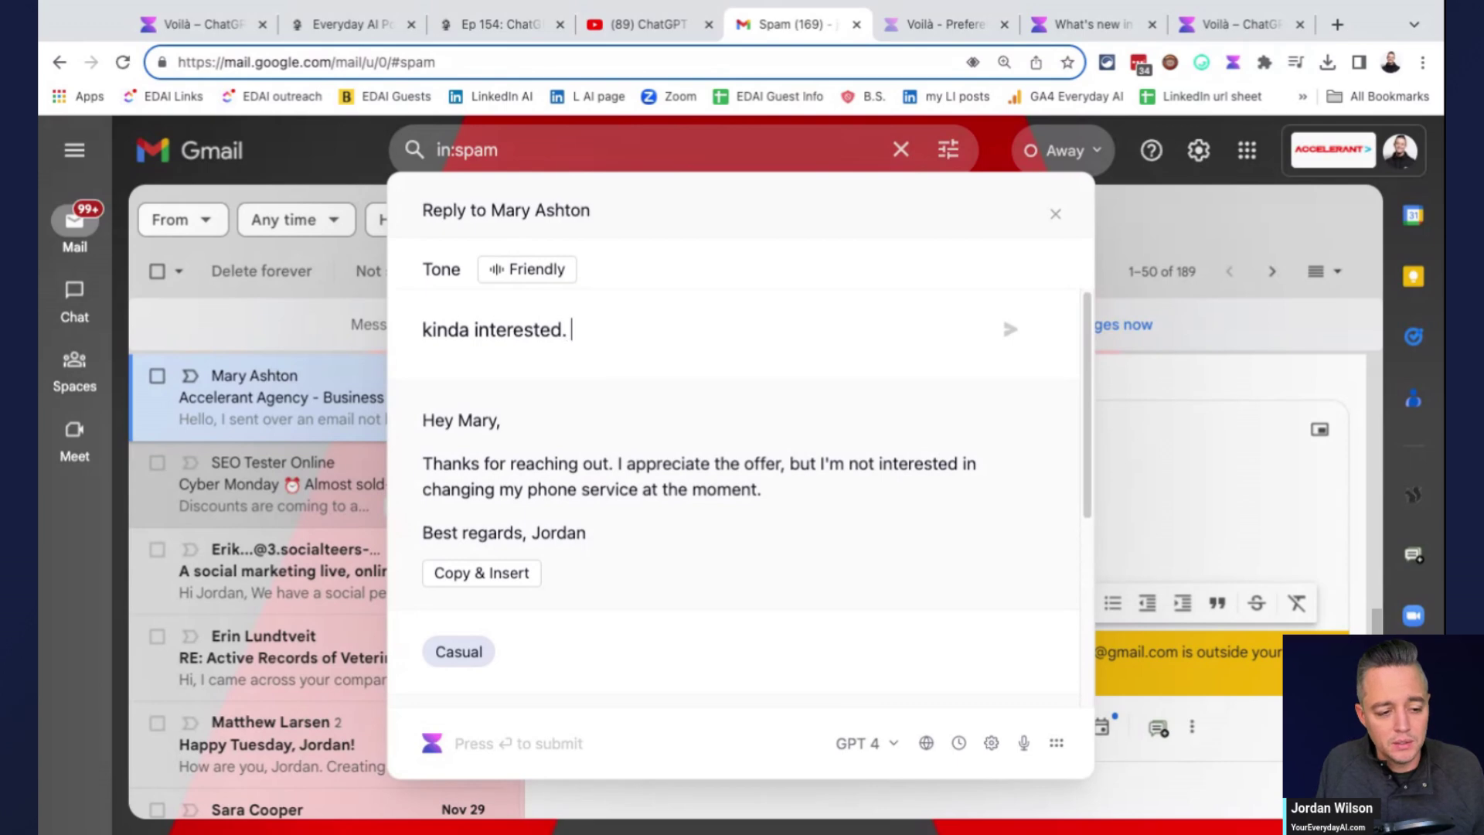
type("tell me what make")
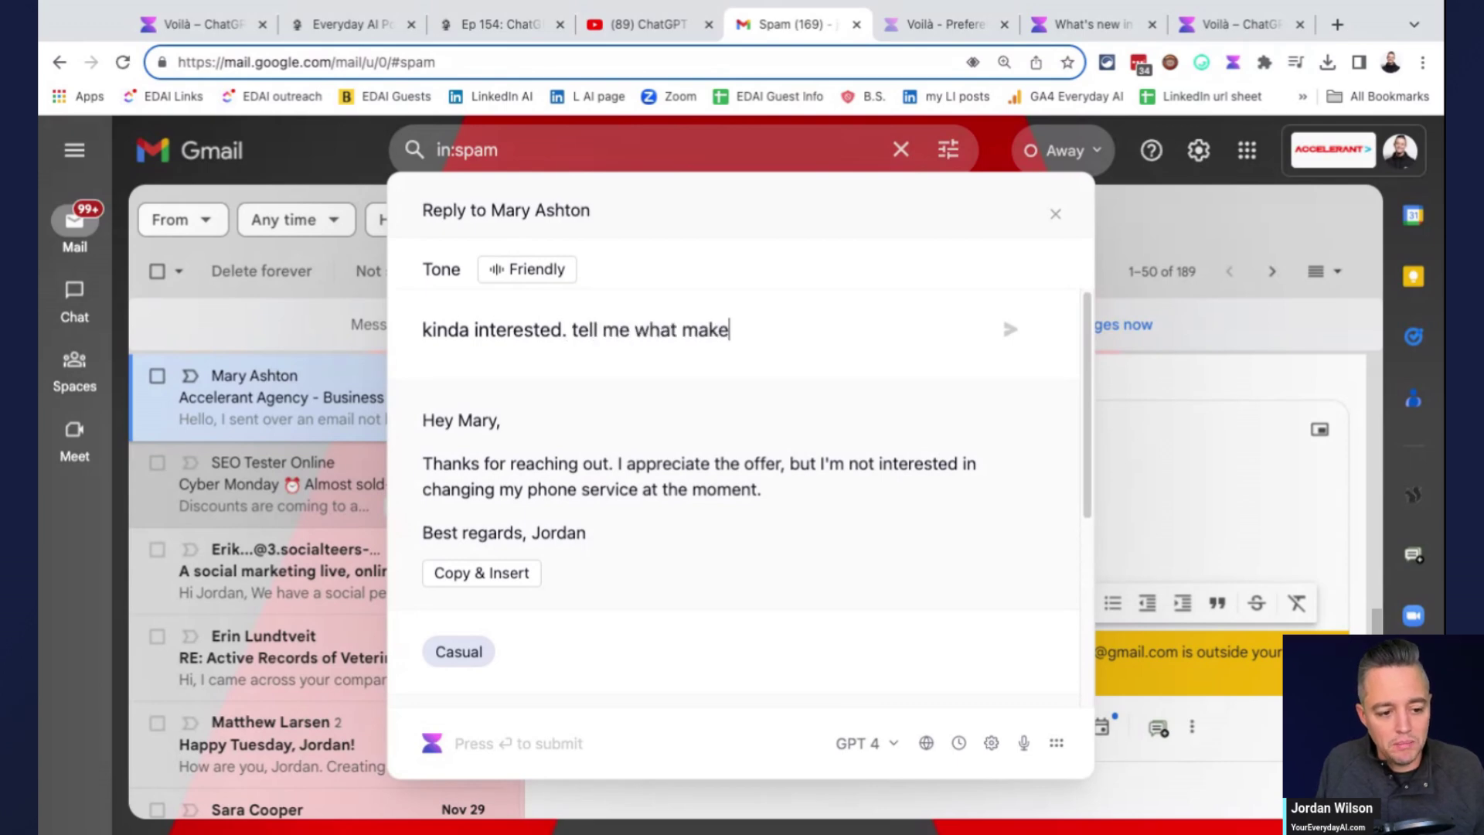
type("s you unique and what guaratn")
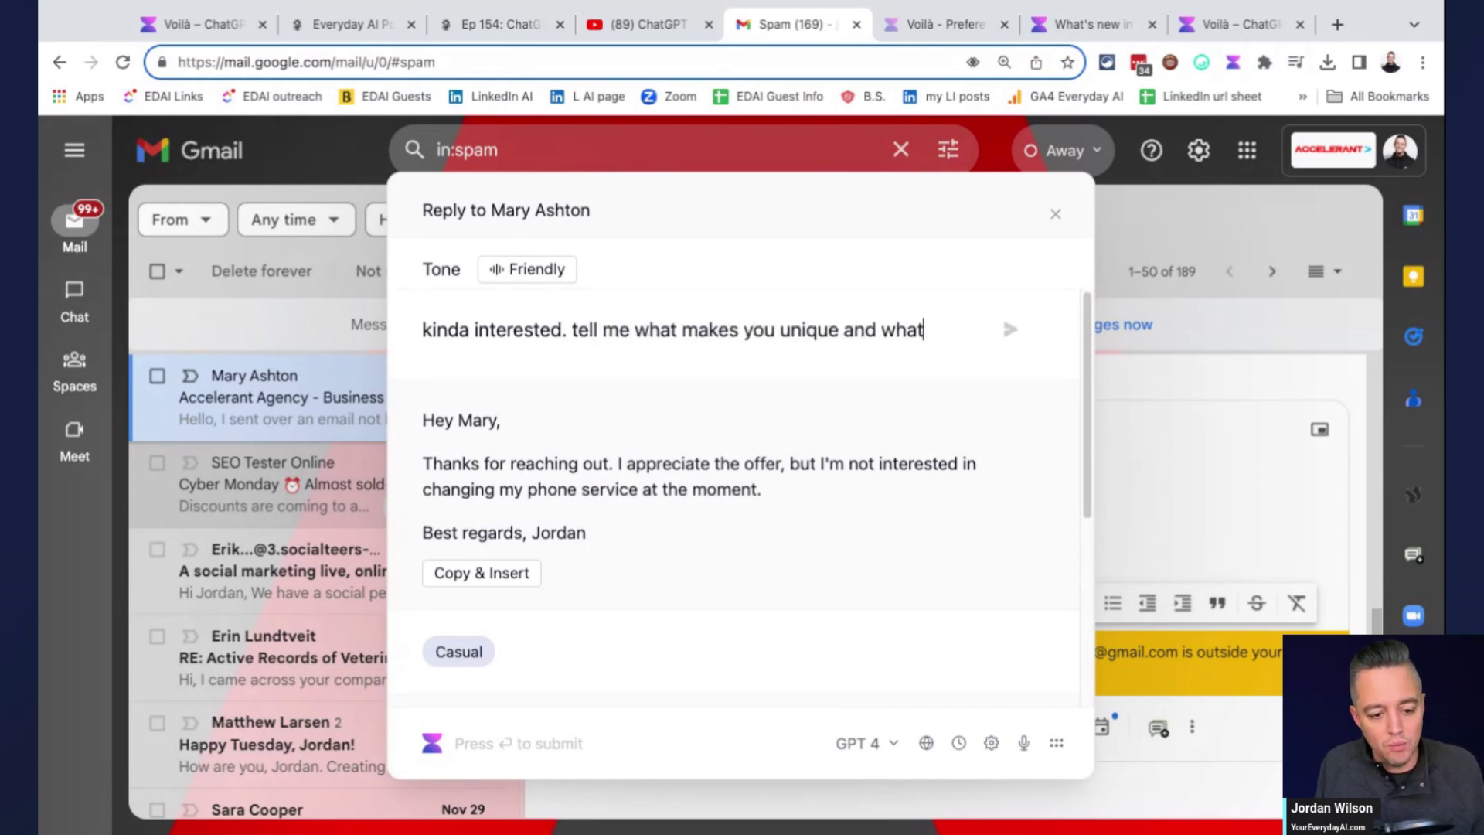
key("BackSpace")
key("BackSpace")
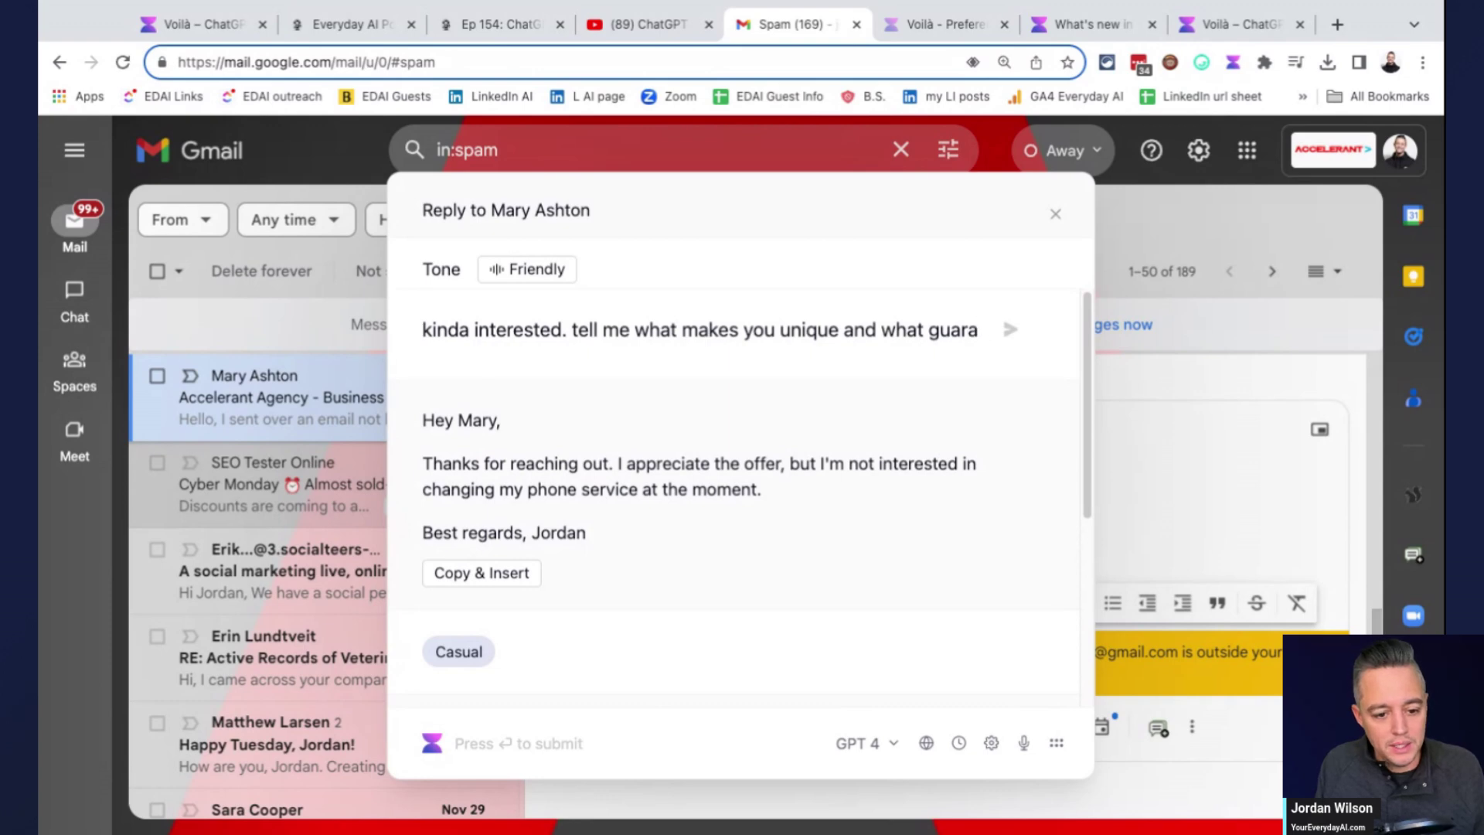
type("nentees ou")
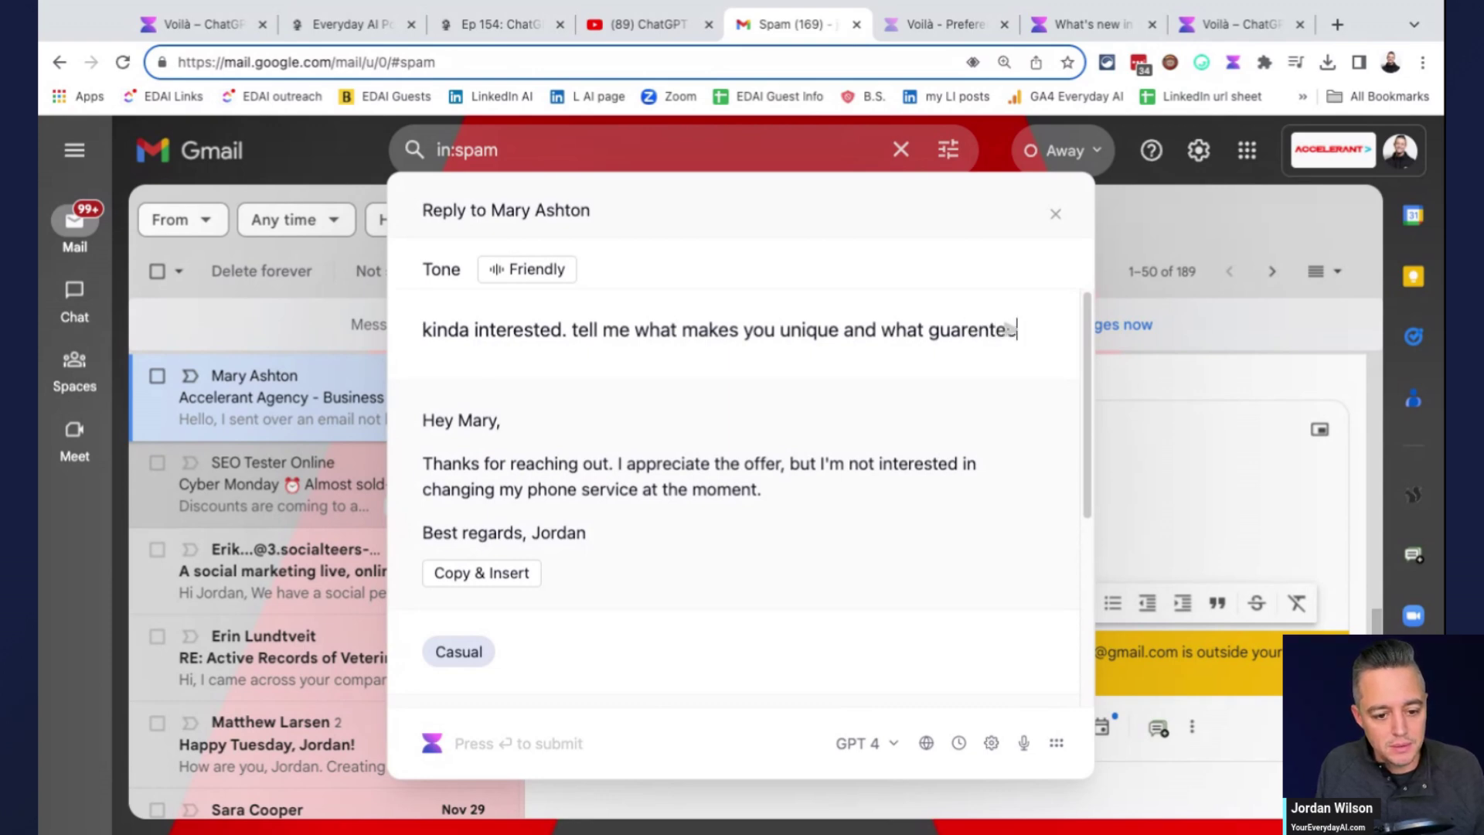
key("BackSpace")
key("BackSpace")
key("BackSpace")
type("you have")
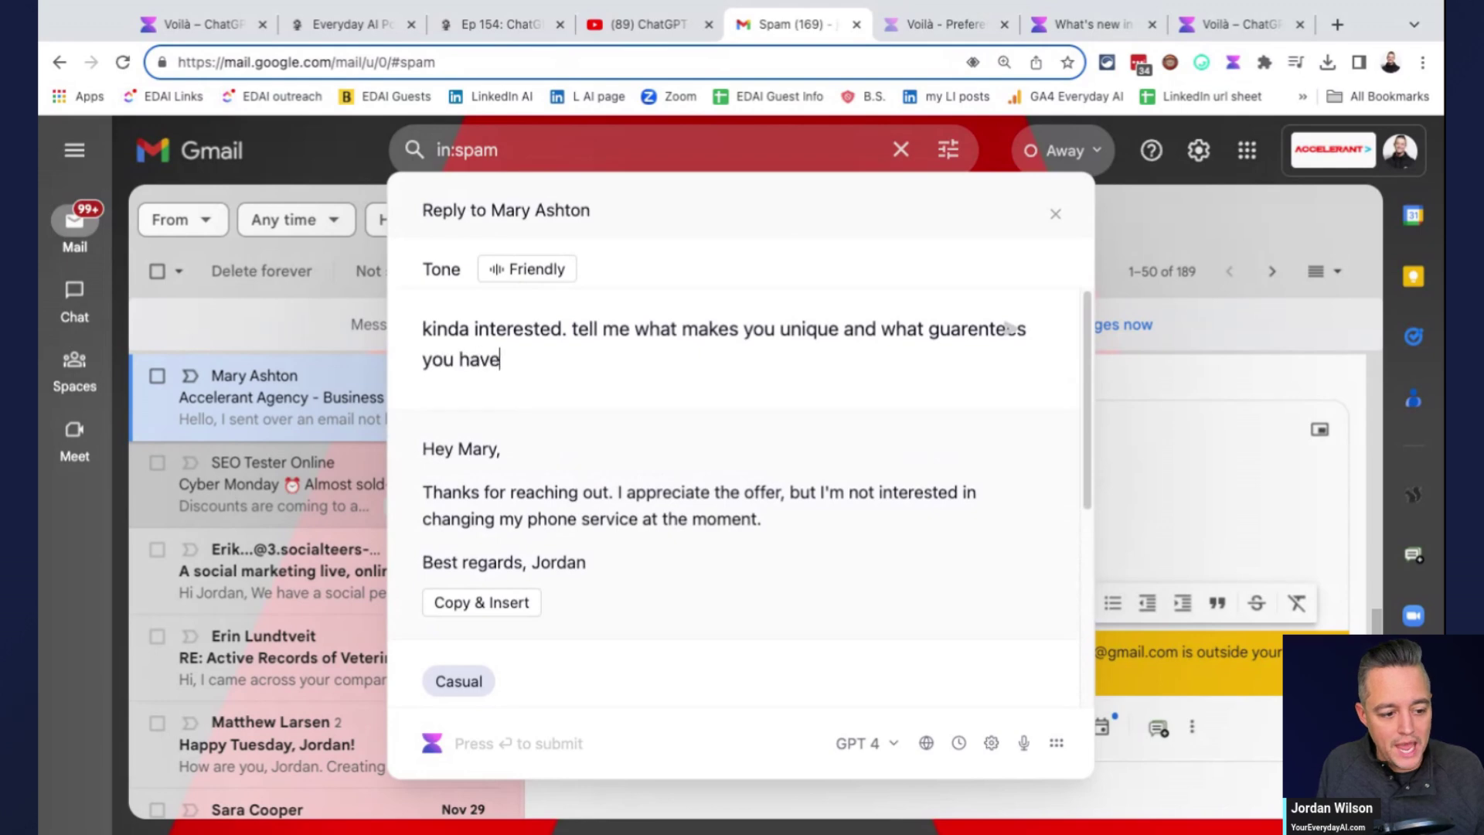
key("Return")
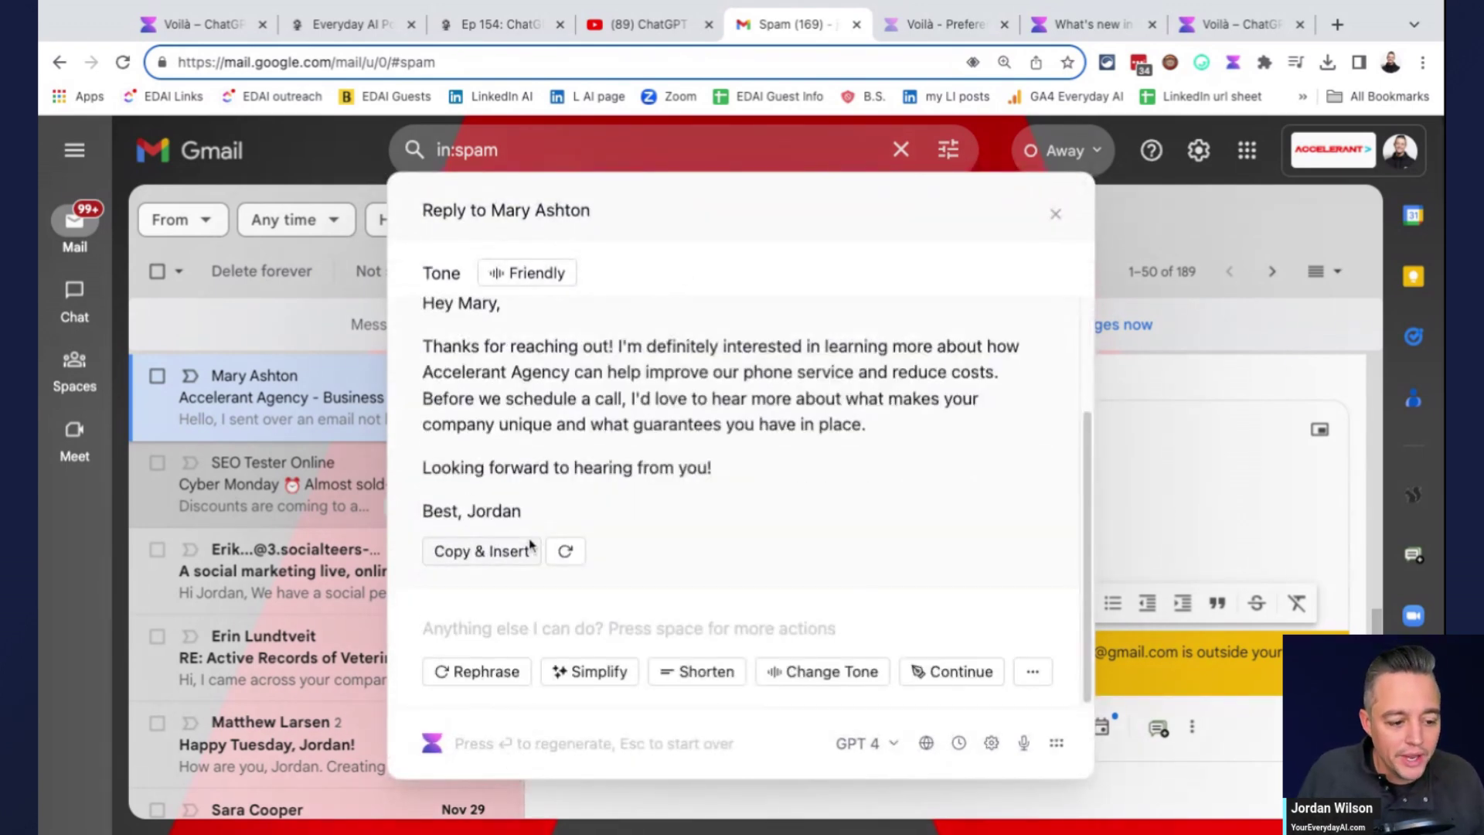
left_click(481, 551)
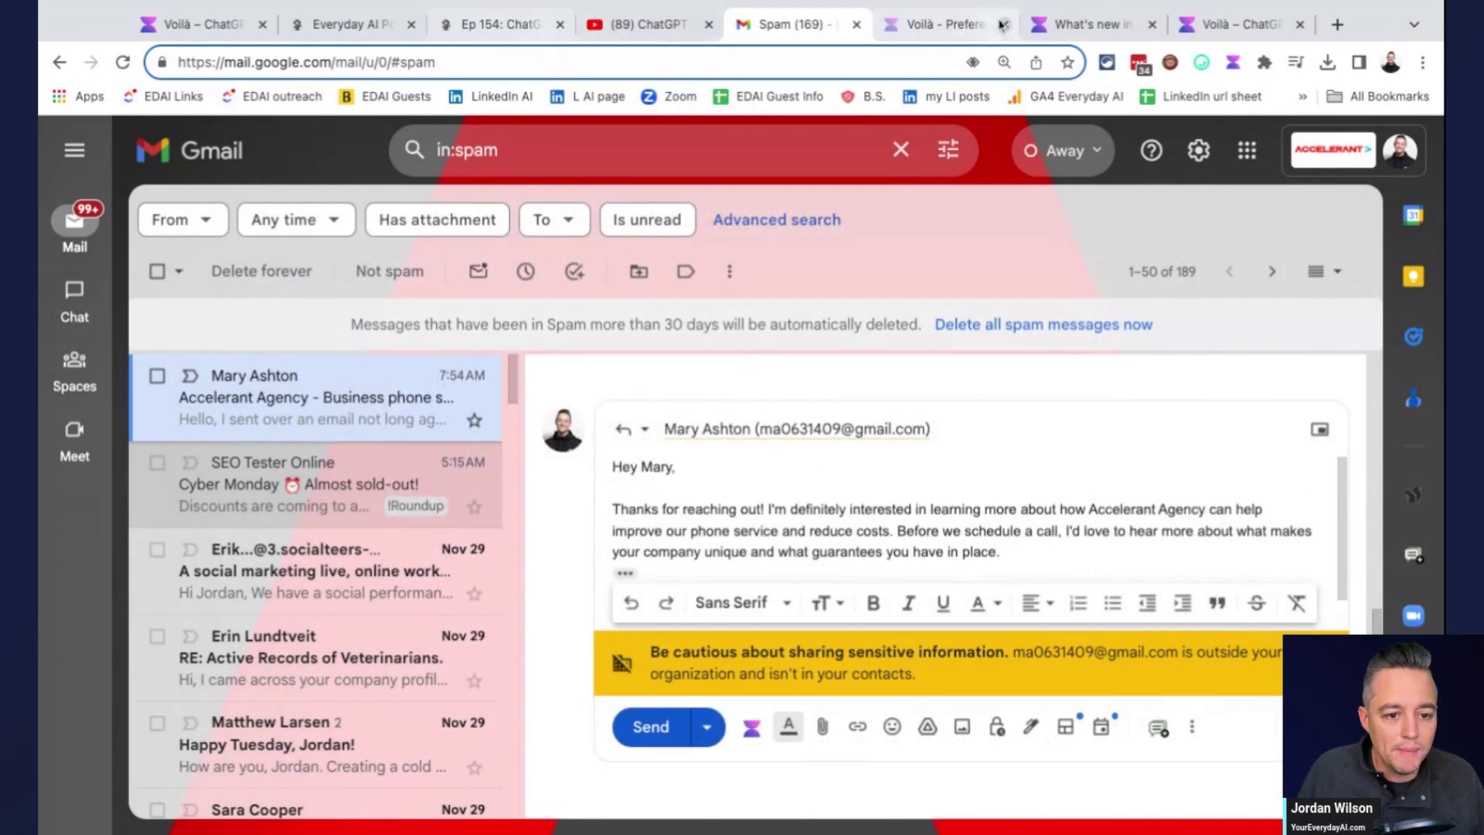
Step: Switch to Voilà's settings page, view the chat history, and open the Summary folder of custom actions
left_click(965, 31)
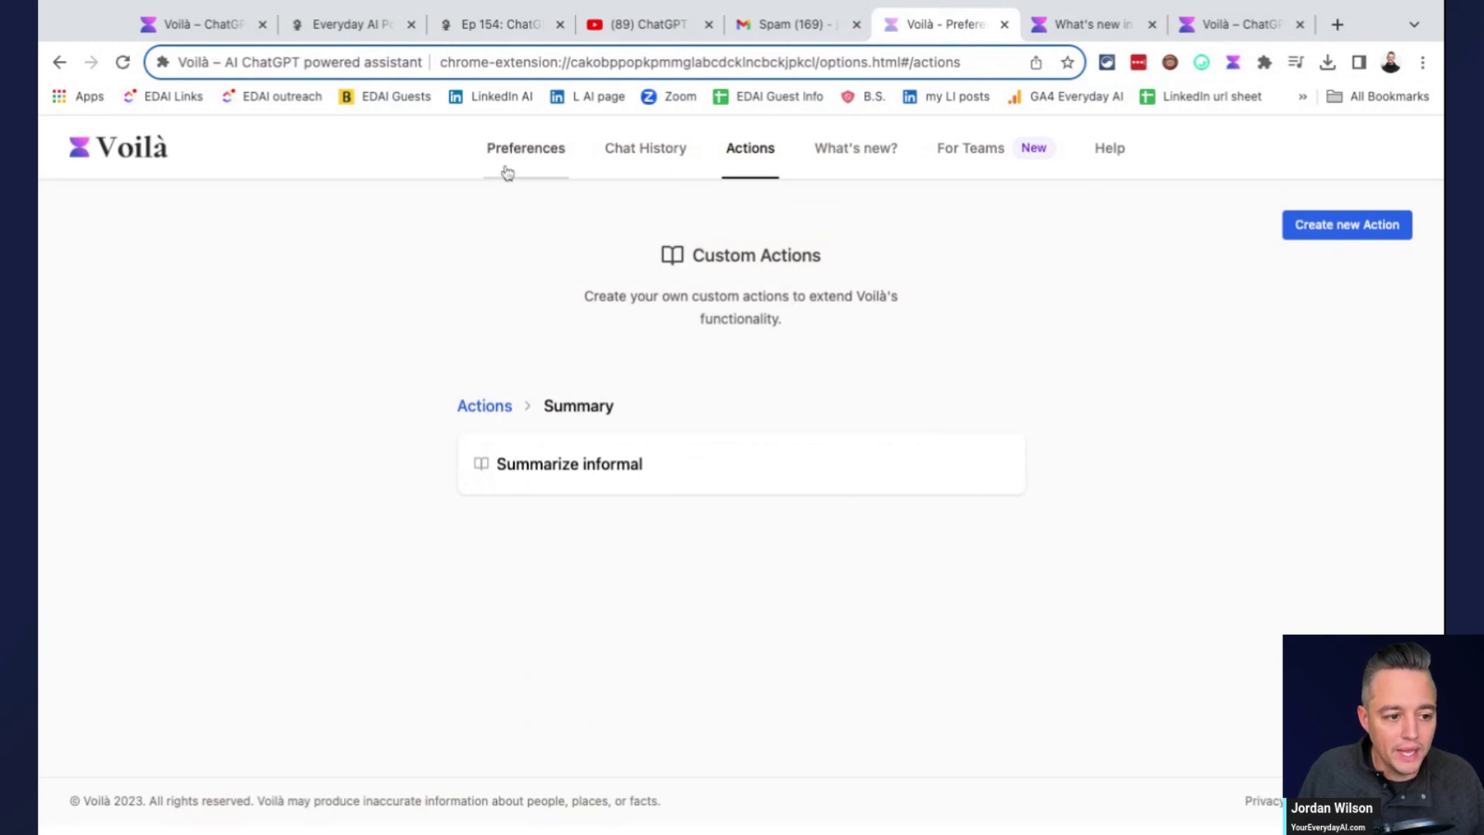
left_click(546, 164)
left_click(654, 156)
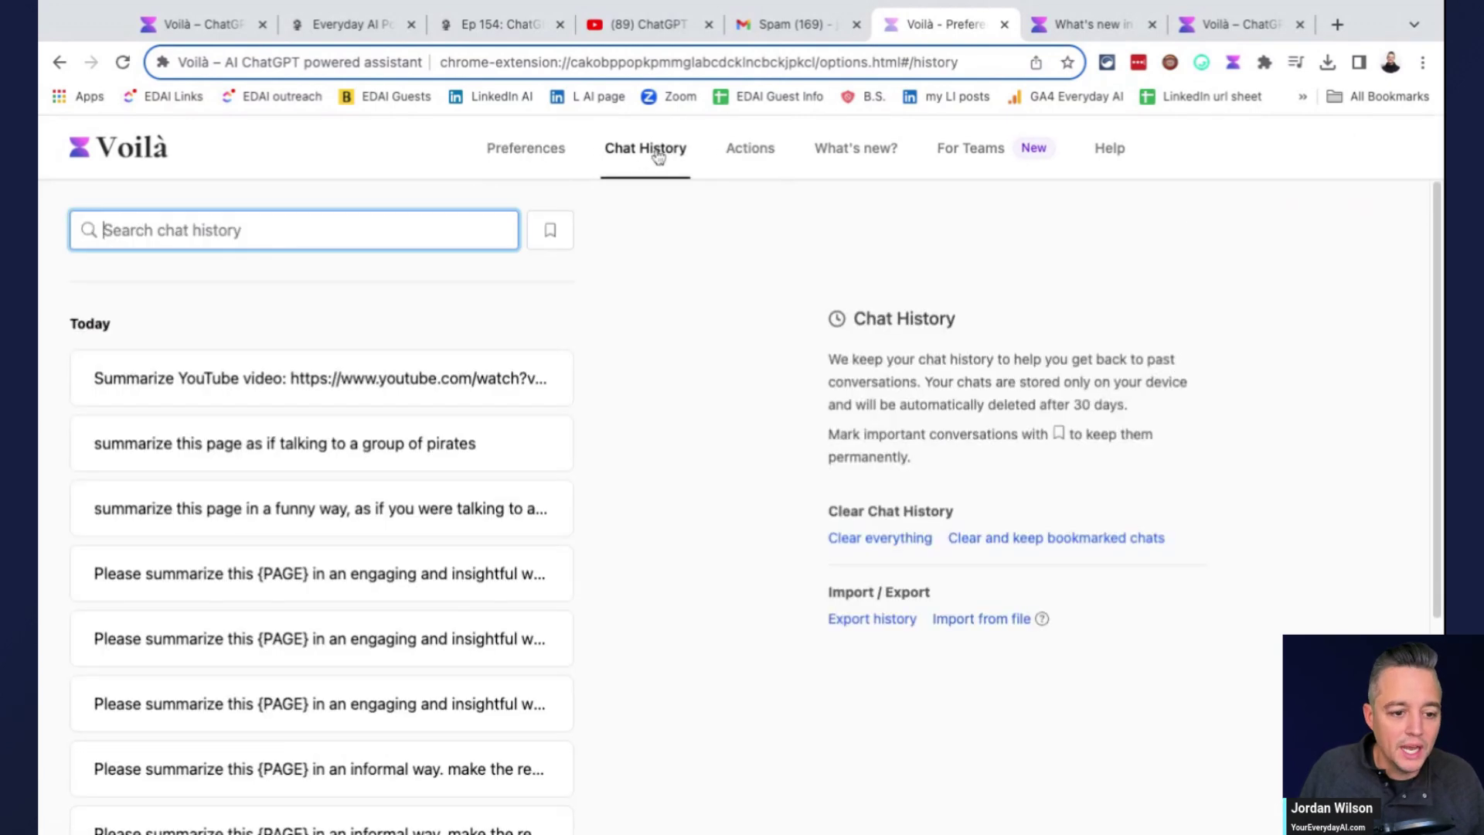
left_click(761, 155)
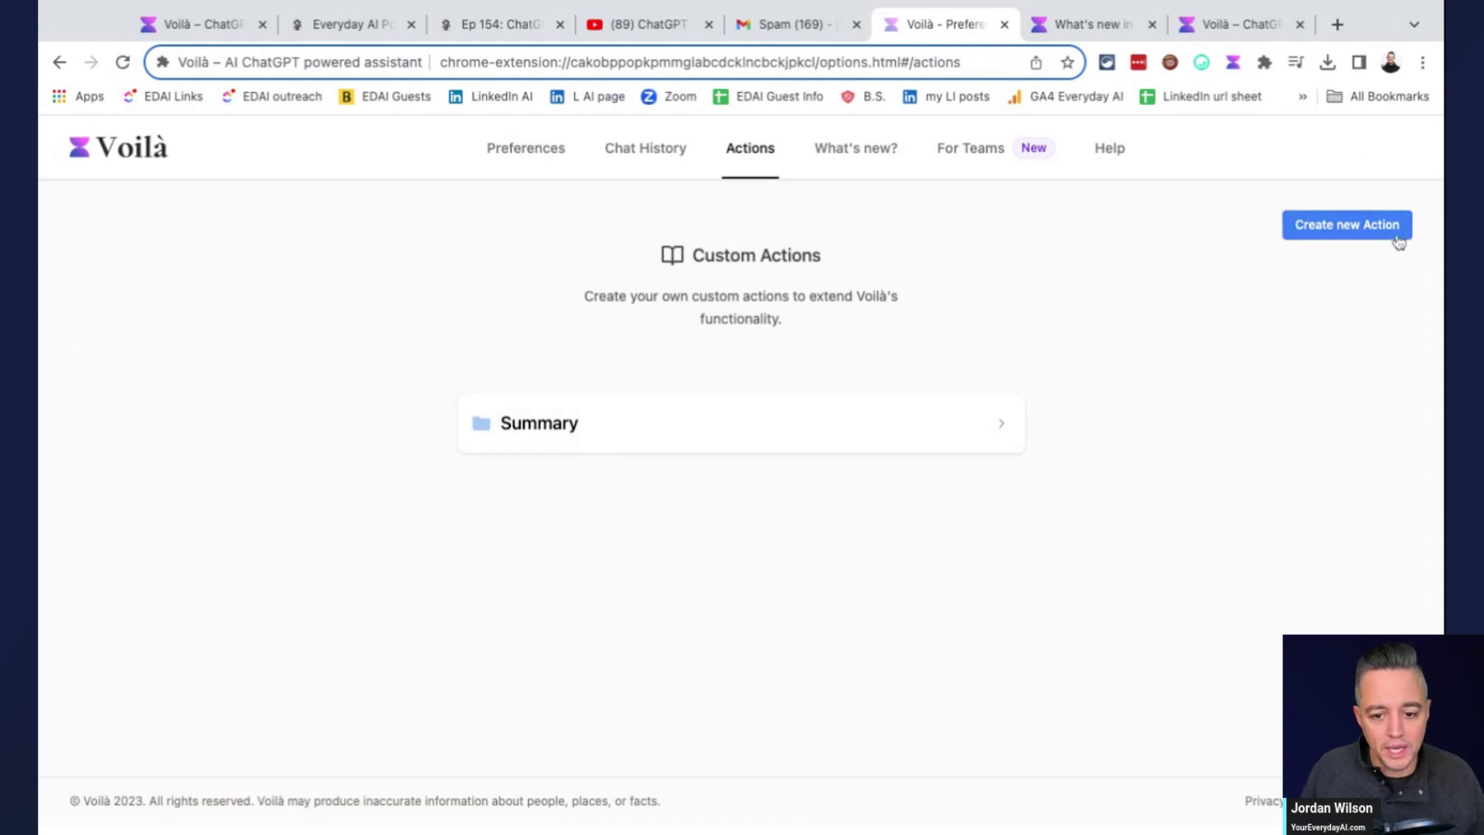
left_click(896, 431)
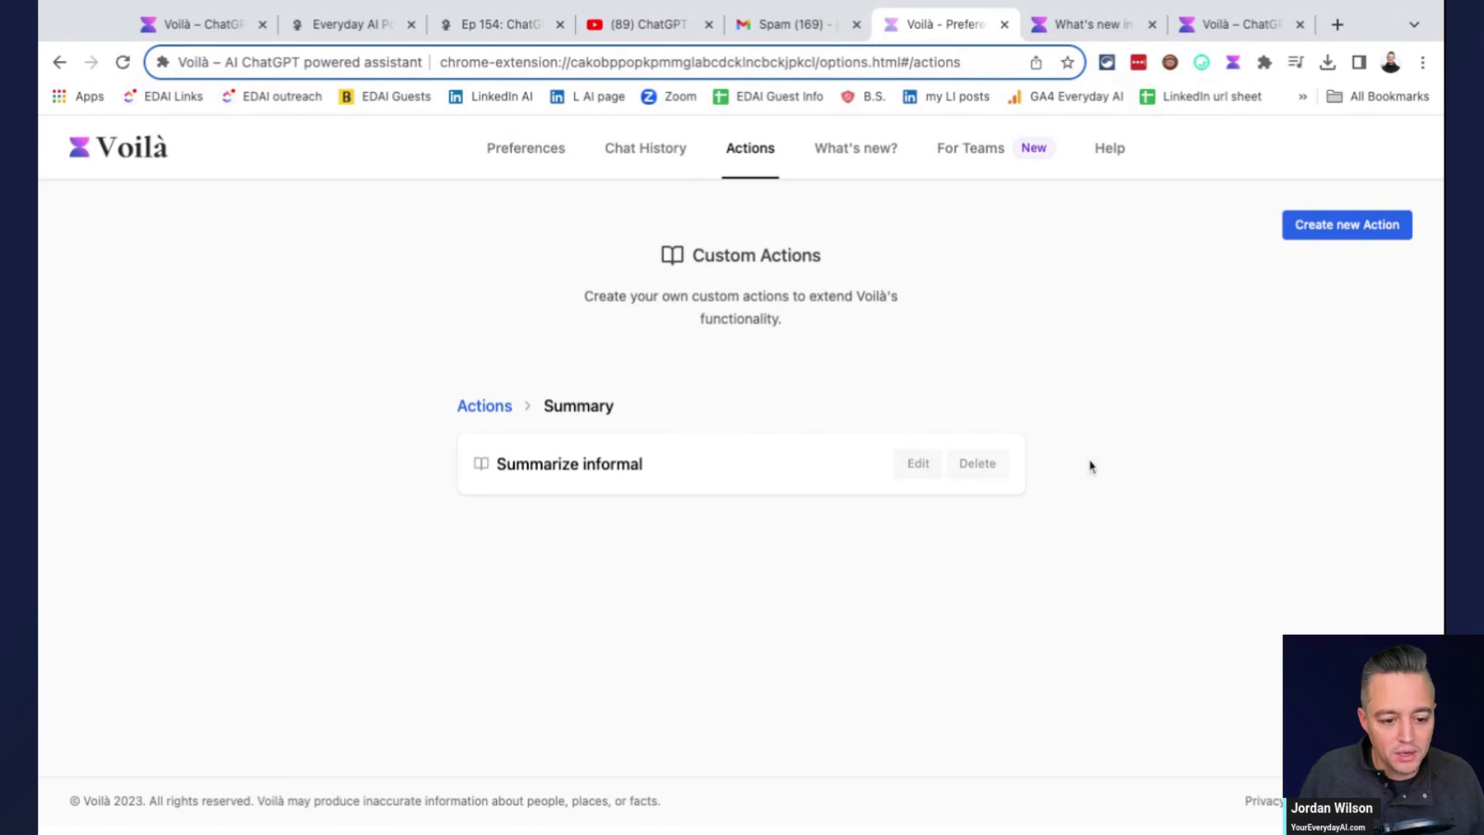
Step: Switch to the Ep 154 ChatGPT Plugins page and run the saved AI-reporter page summary prompt from Voilà's Summary folder
left_click(487, 31)
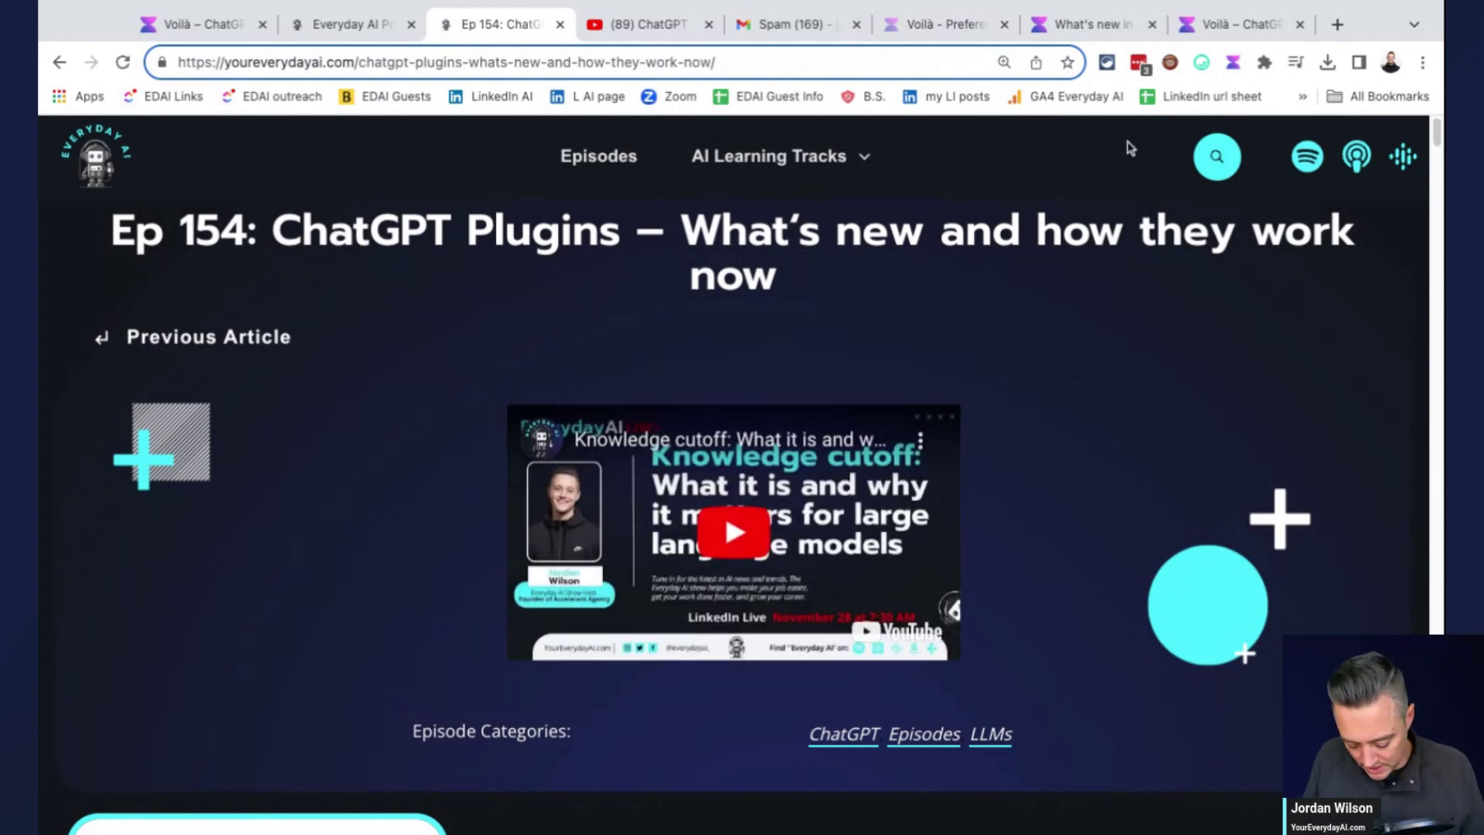
key("super+m")
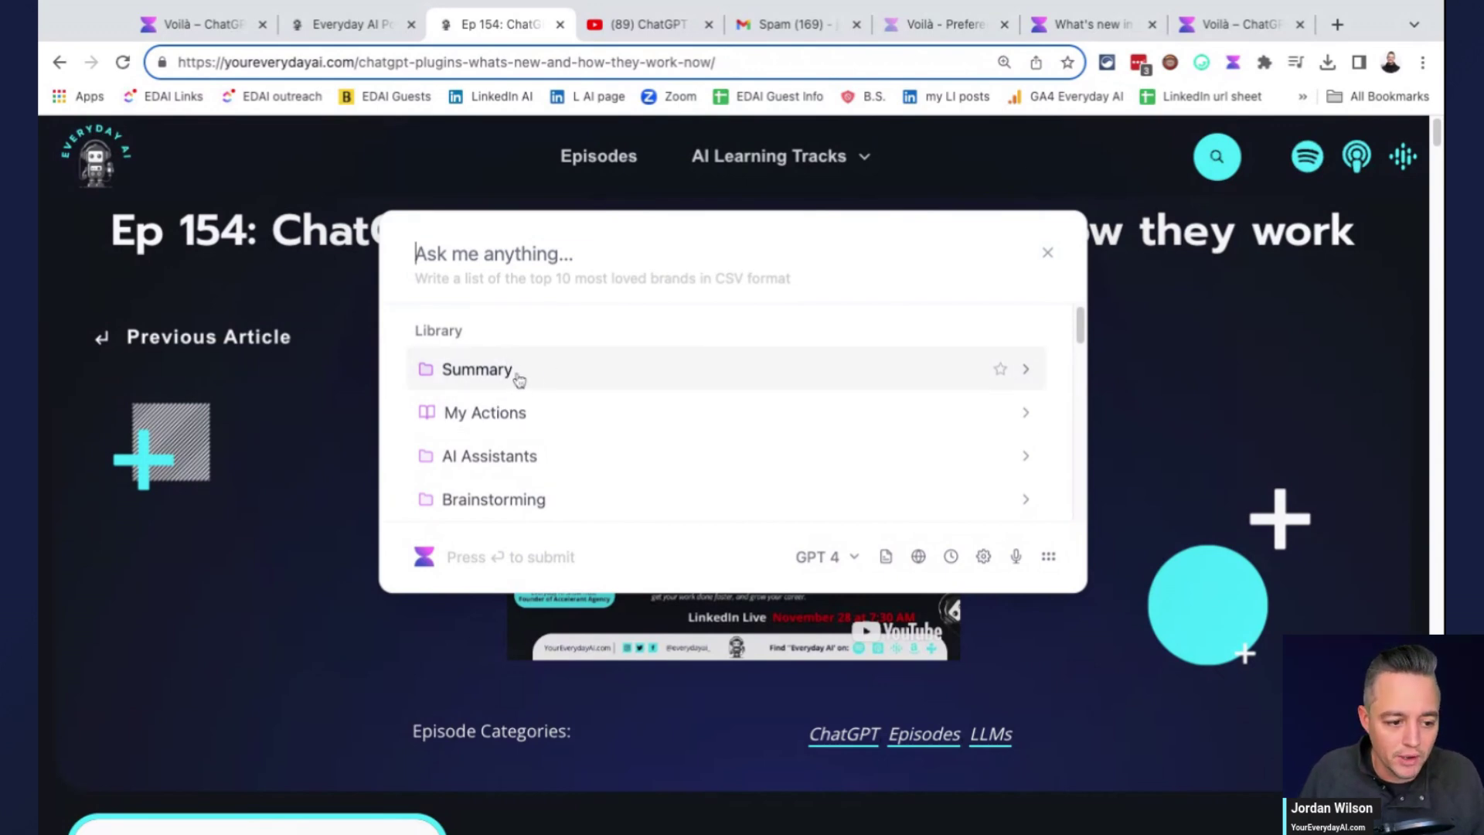
left_click(518, 379)
left_click(519, 371)
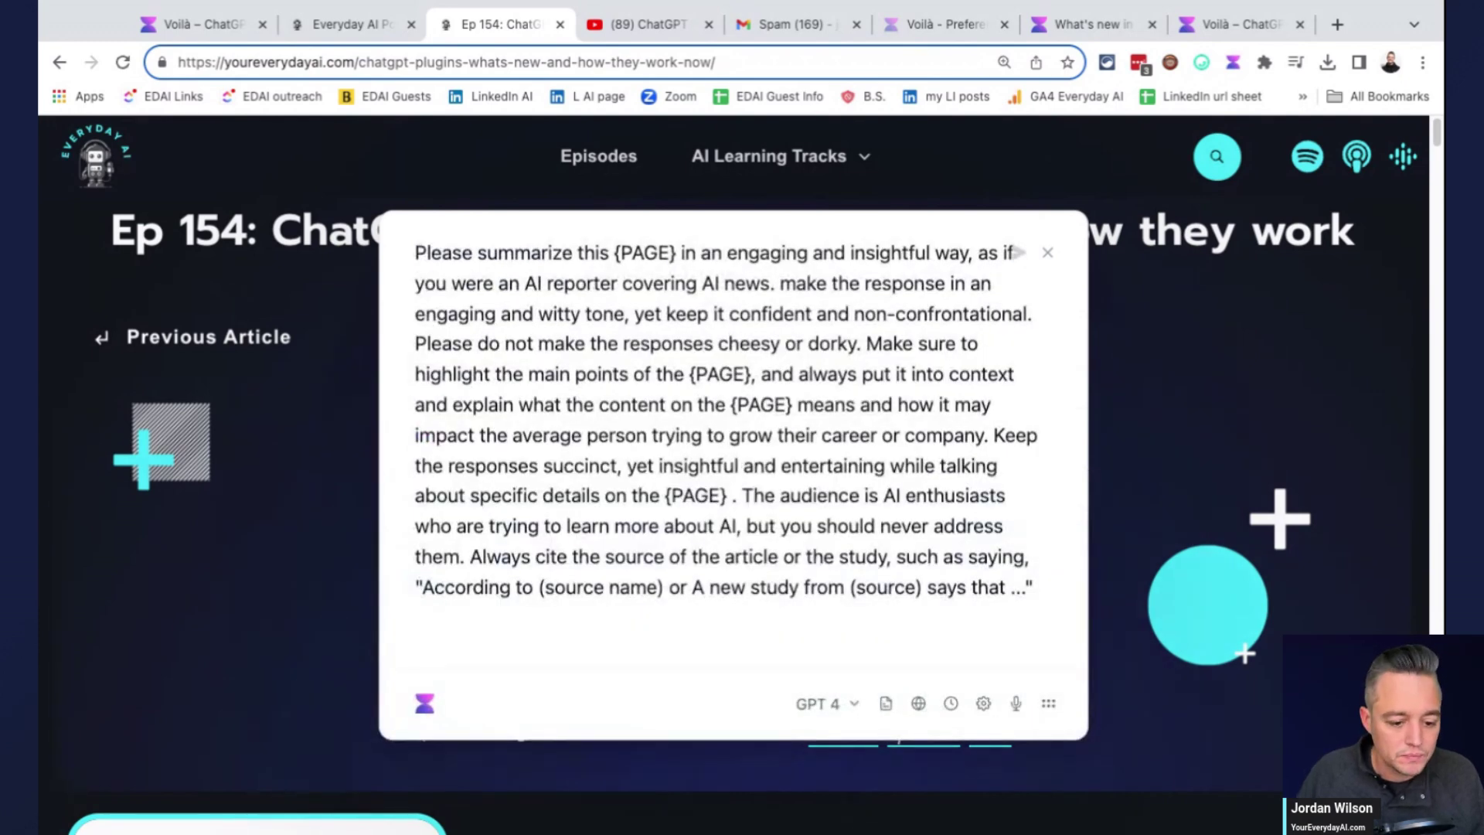
scroll(870, 604, "down", 3)
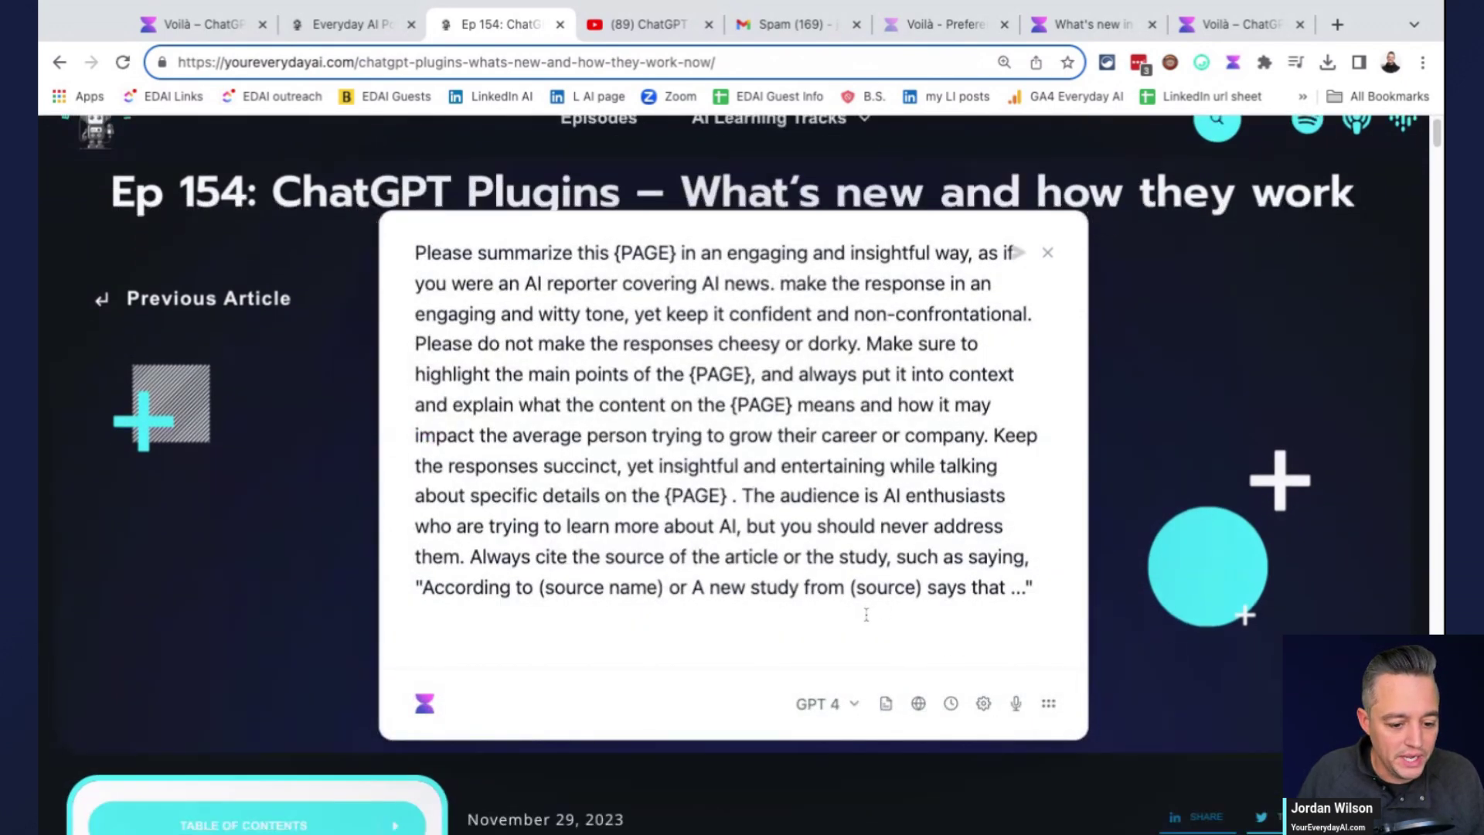
key("Return")
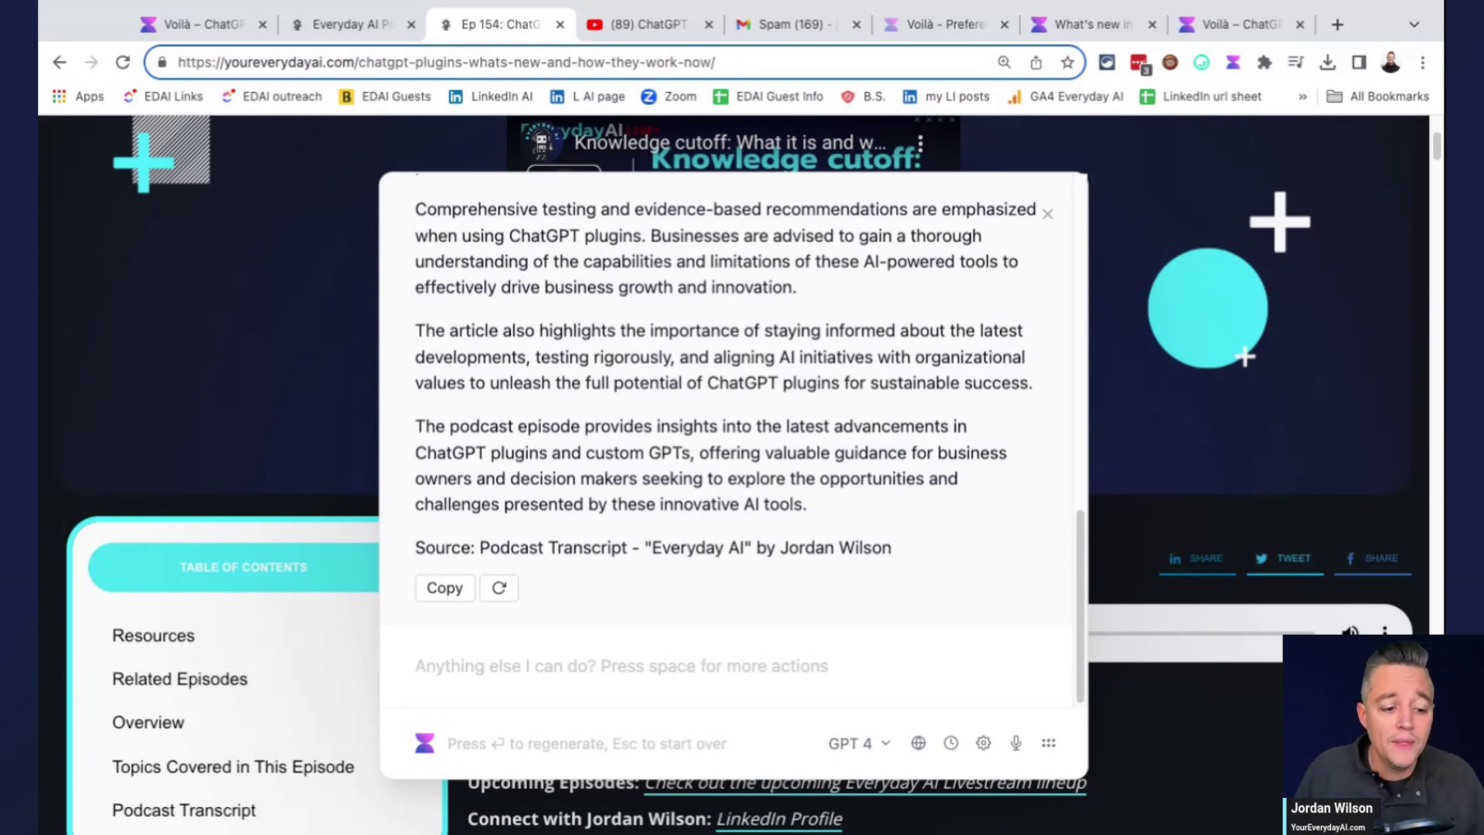
Step: Read through the generated page summary, check the list of available models, and close the assistant
scroll(731, 441, "up", 5)
scroll(842, 570, "up", 3)
scroll(842, 569, "down", 5)
scroll(851, 568, "down", 3)
scroll(863, 563, "up", 2)
scroll(863, 562, "up", 5)
scroll(855, 570, "down", 8)
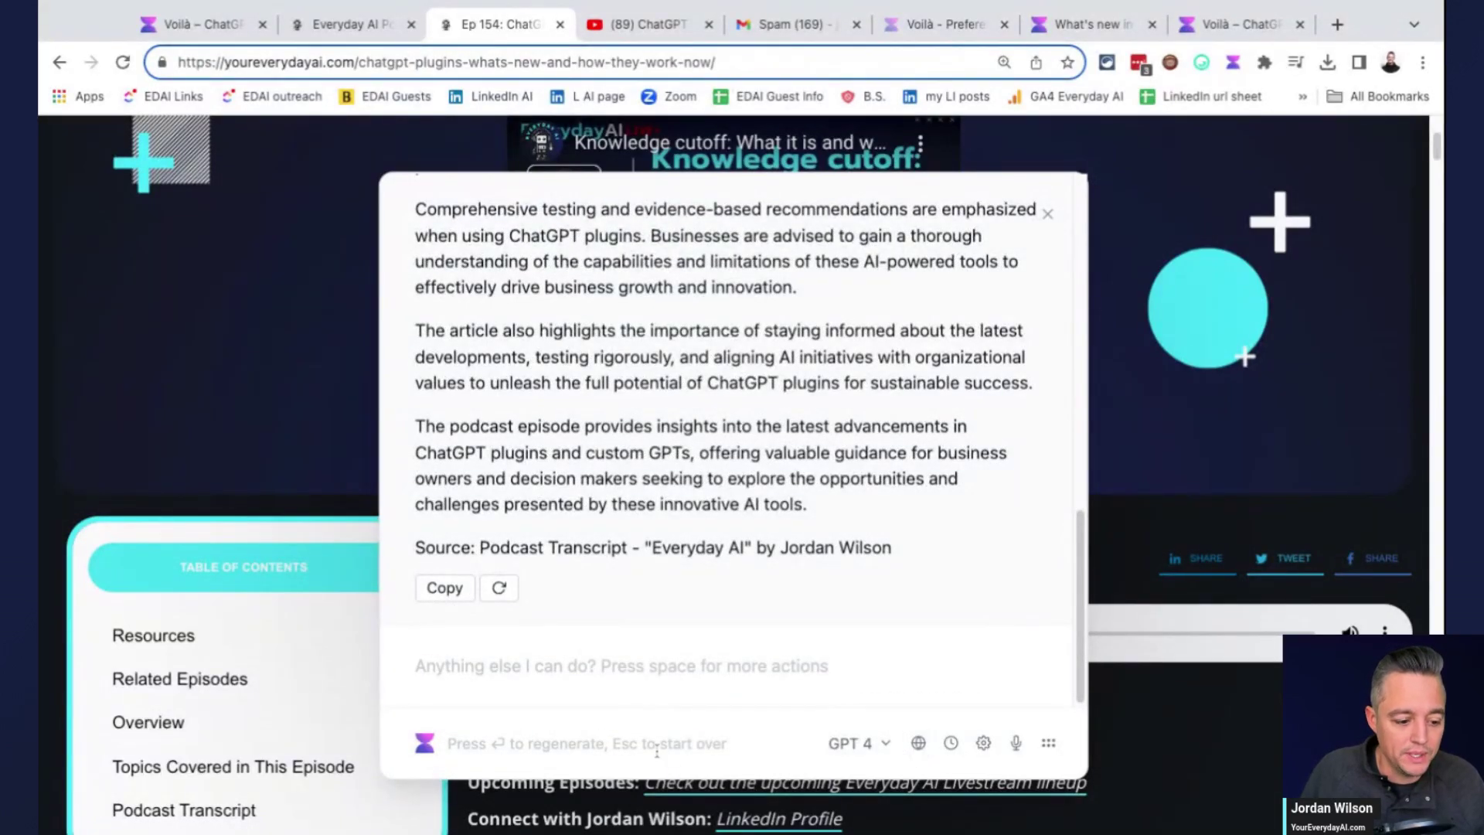
left_click(862, 743)
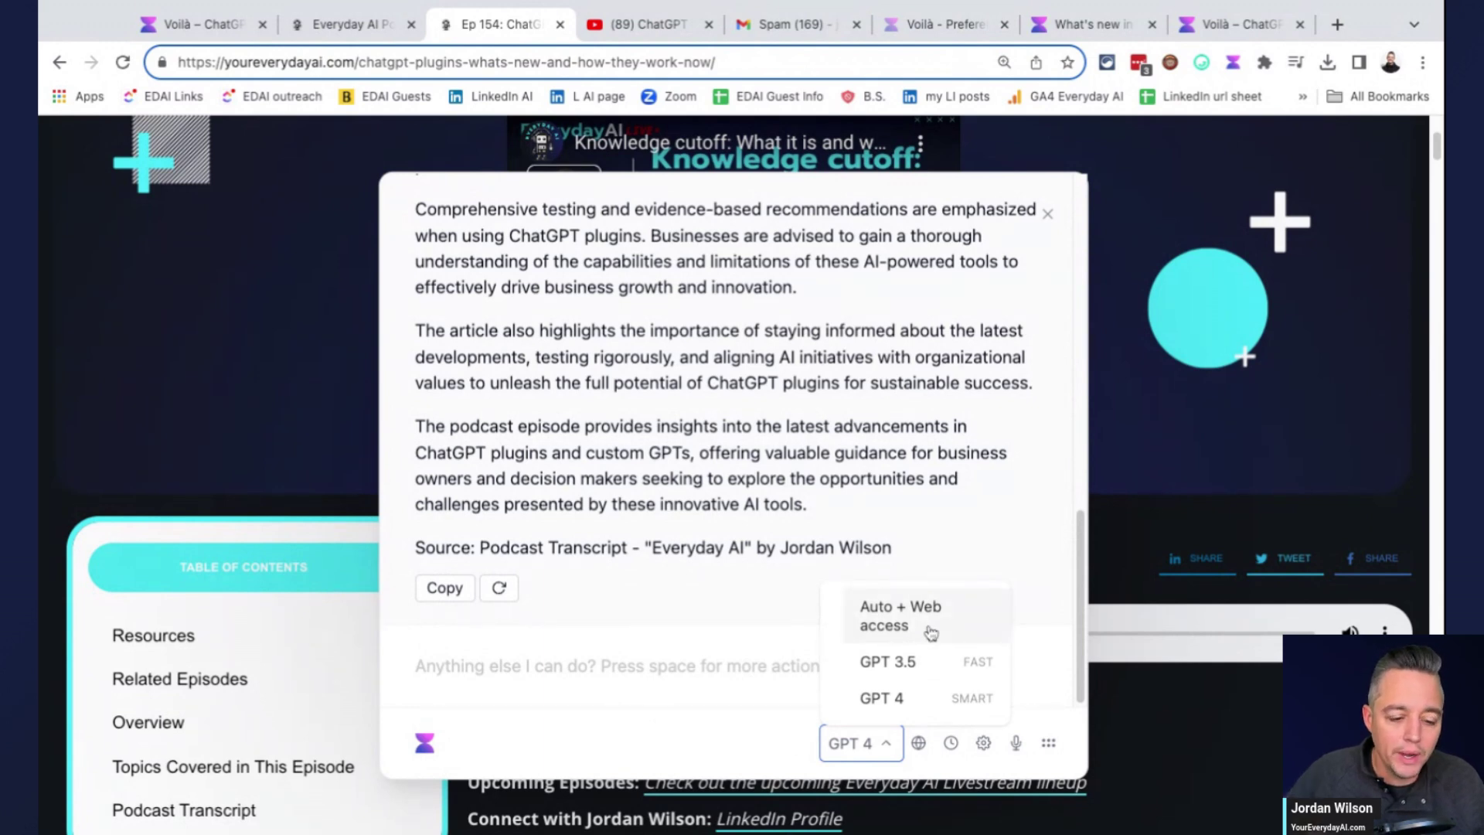
left_click(1049, 215)
Step: Reopen Voilà on the episode page and set its model to Auto + Web access
key("super+j")
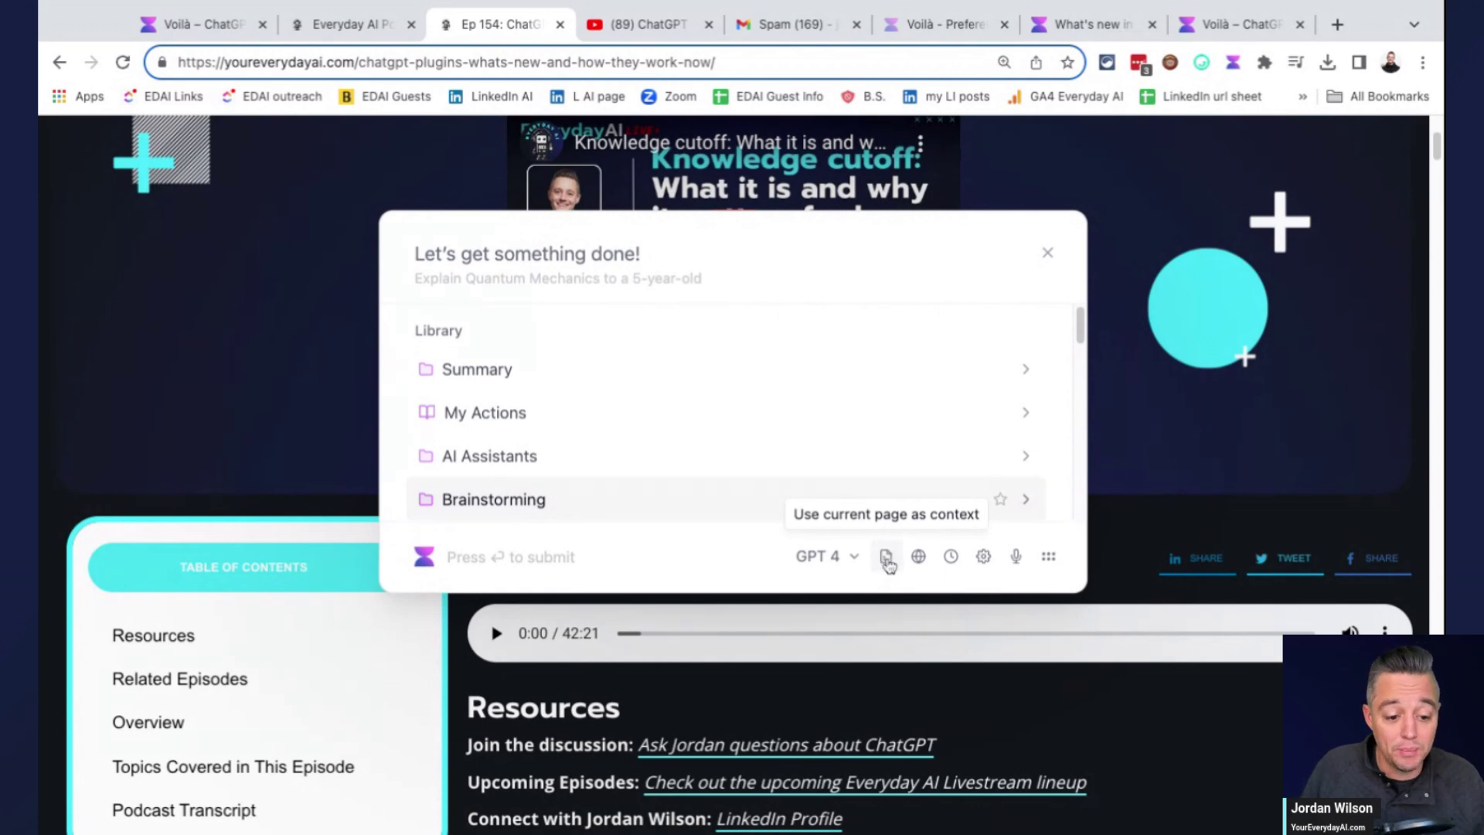
left_click(888, 563)
left_click(888, 563)
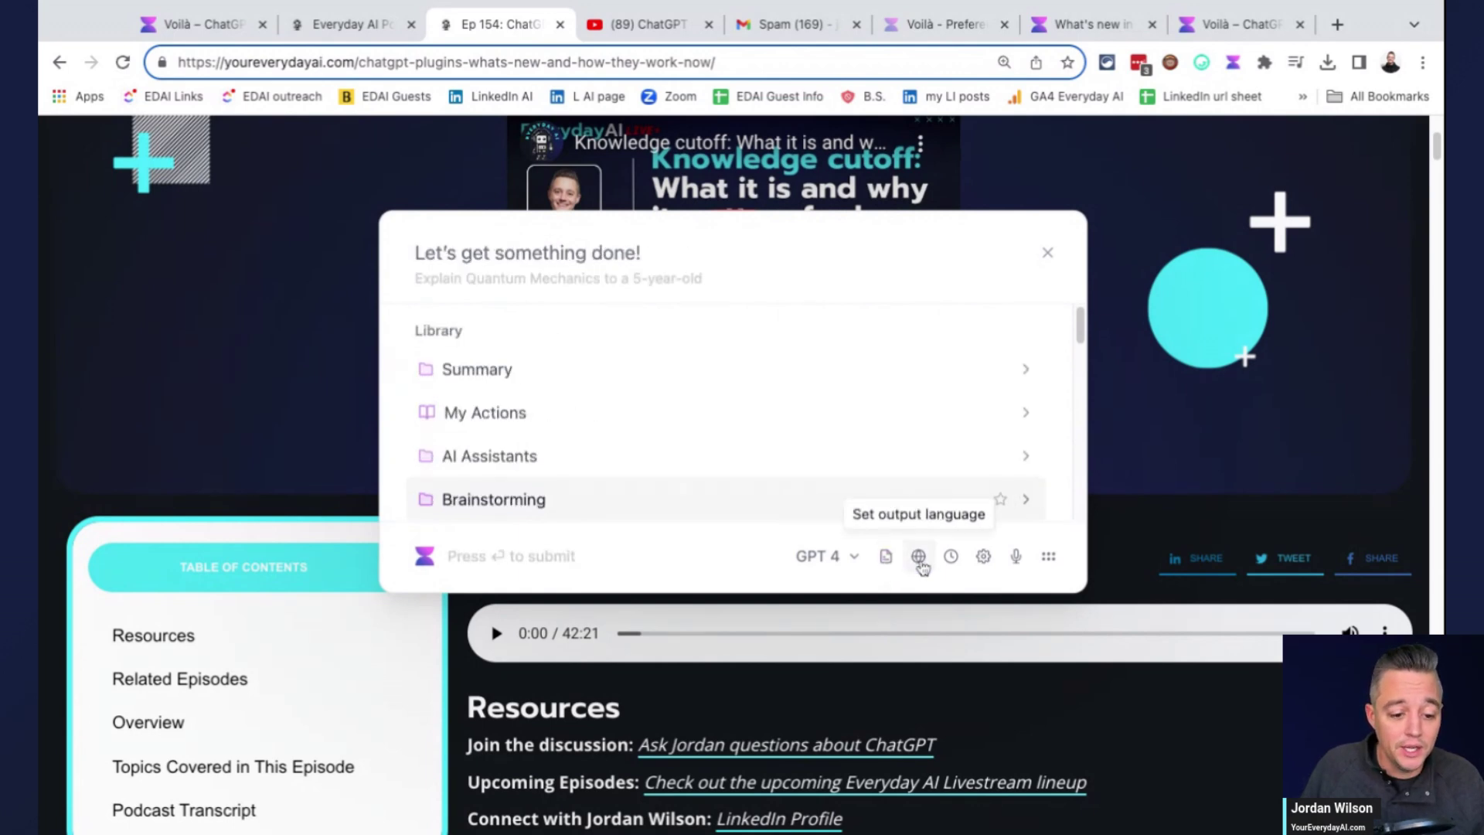
left_click(851, 559)
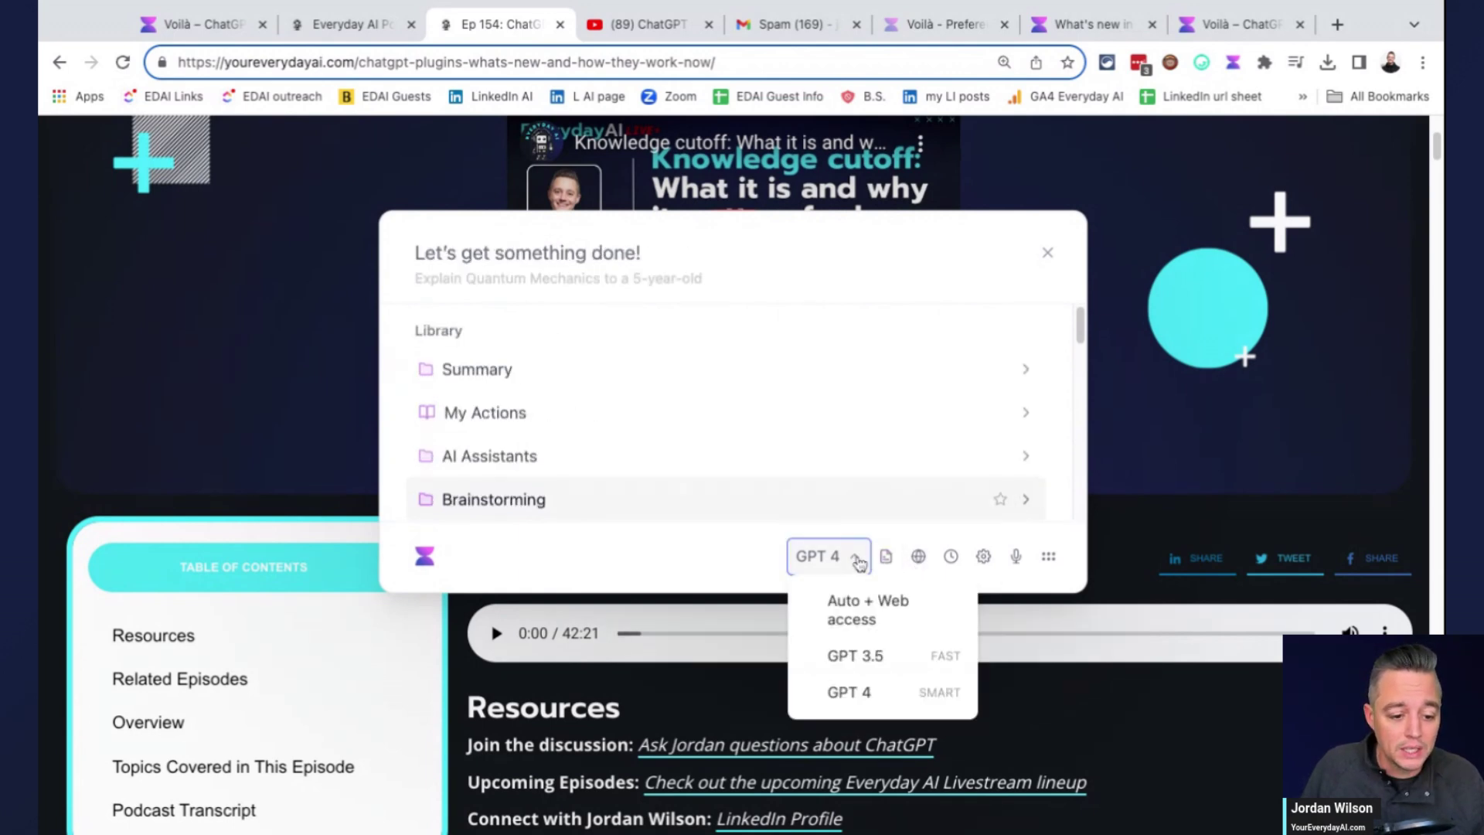
left_click(862, 611)
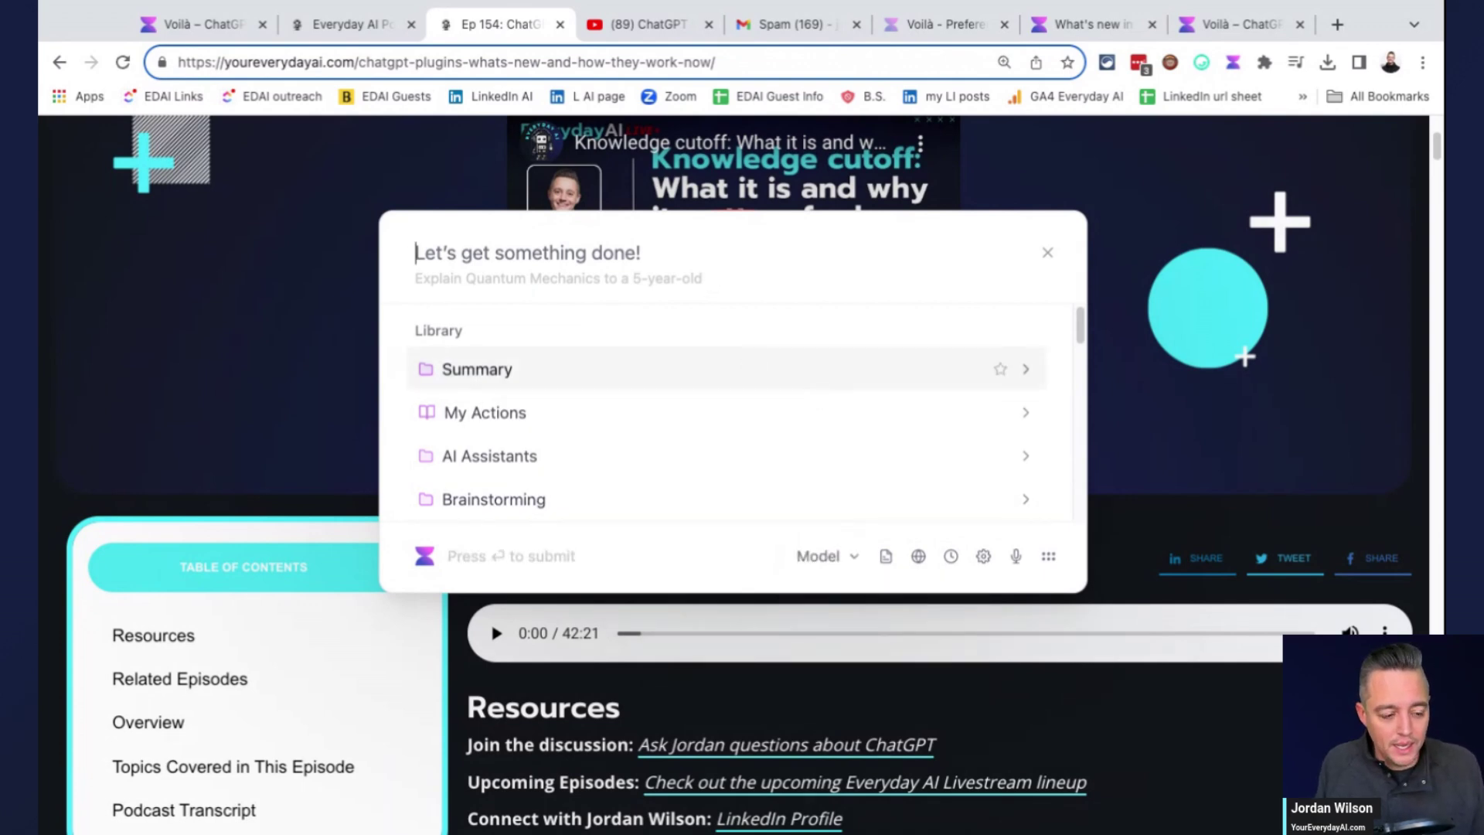
Step: Ask Voilà "tell me what happened in november 2023 with open AI and sam altman"
type("tell me what happened in novem")
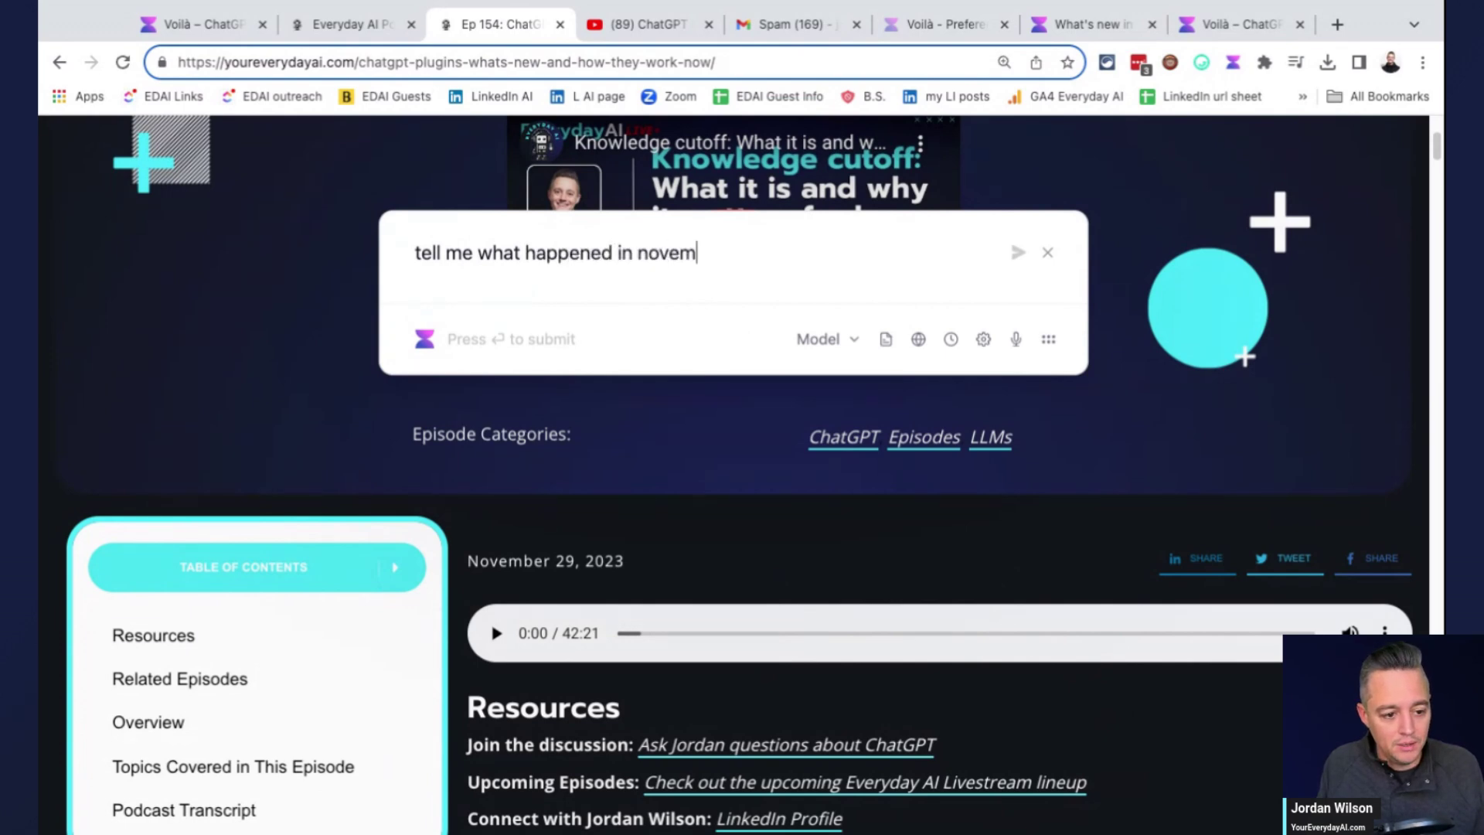
type("ber 2023 with")
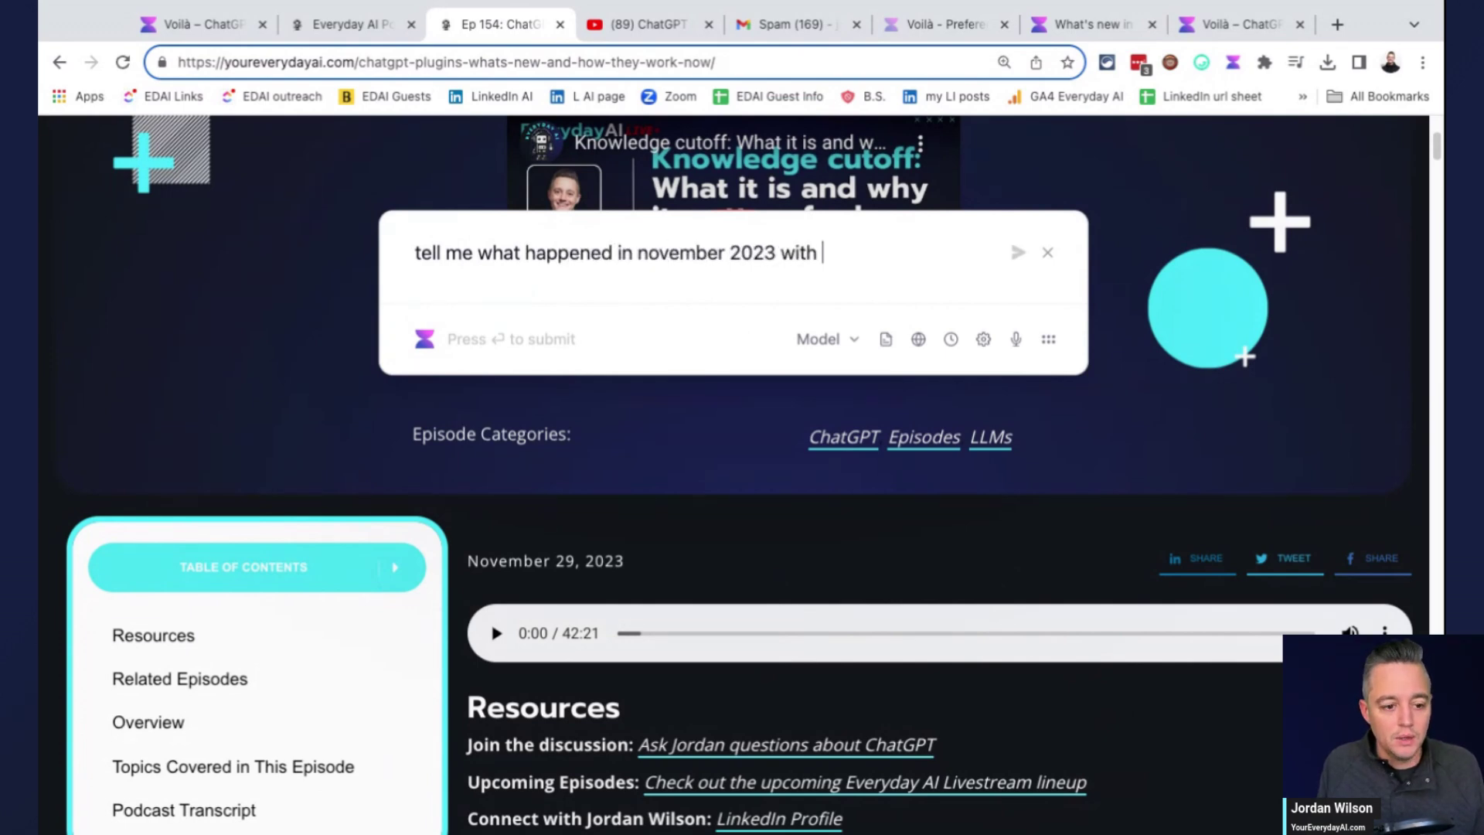
type(" open")
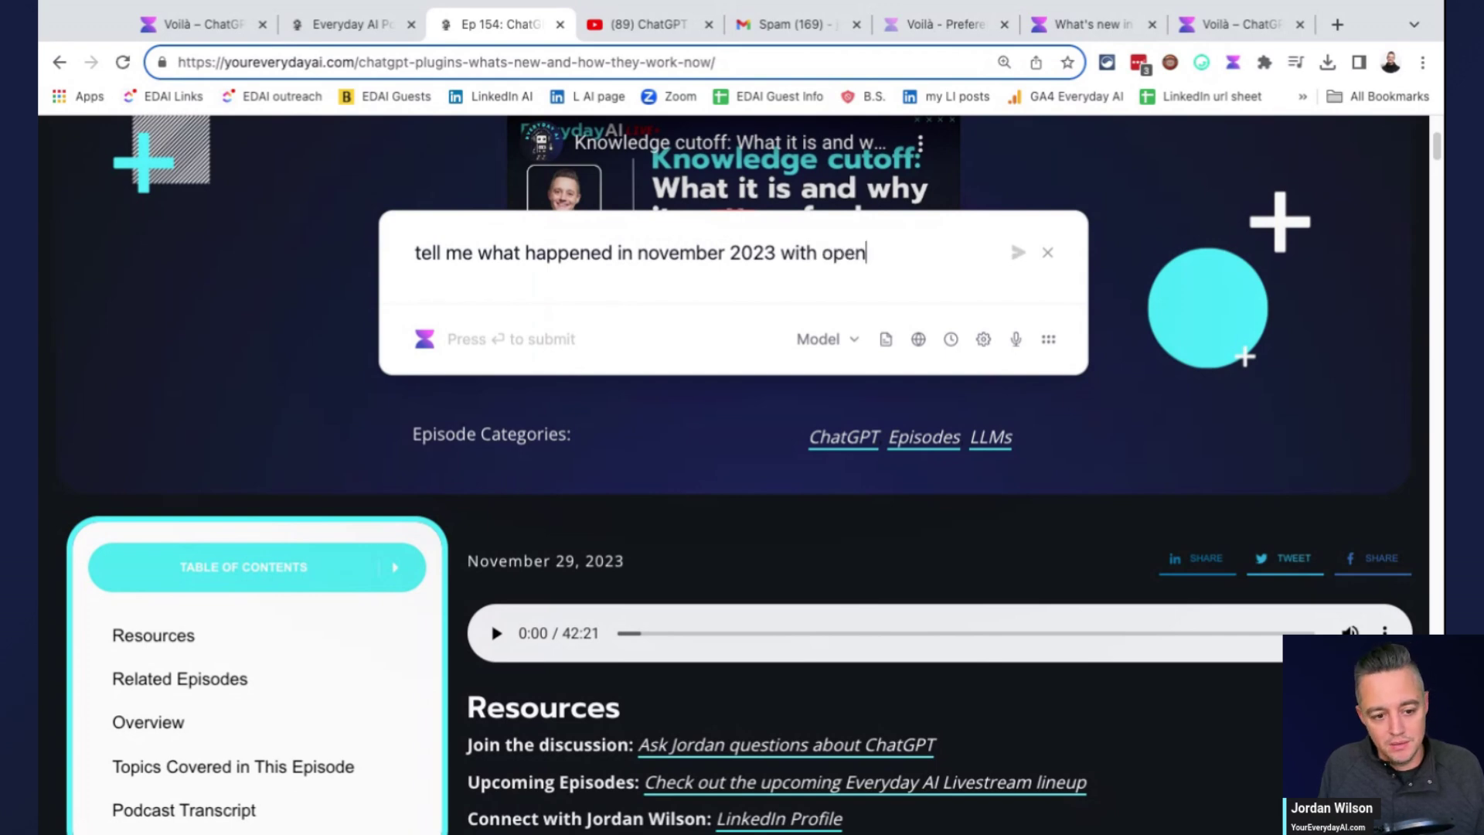
type(" AI and sam ")
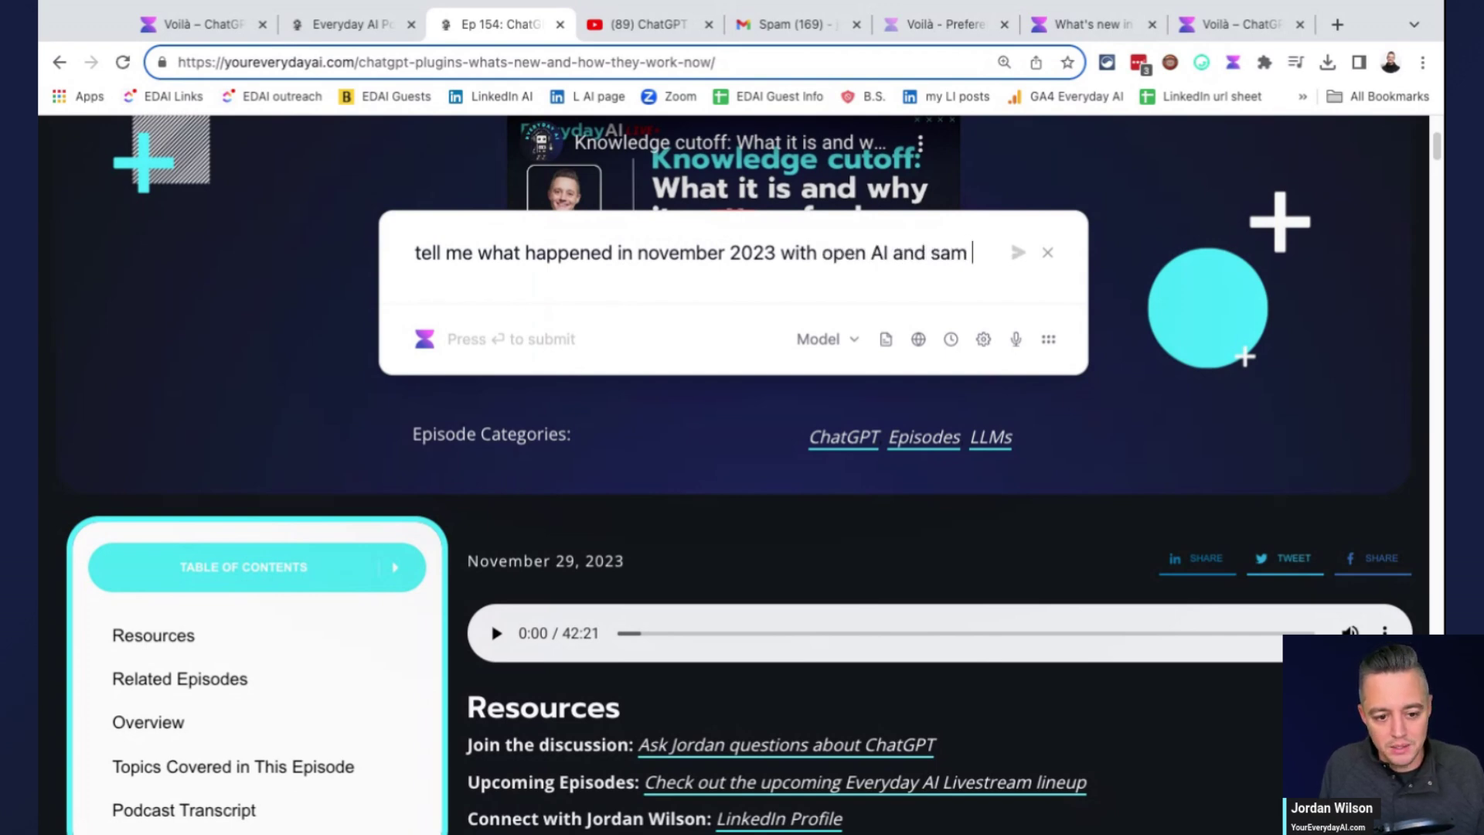
type("altman")
key("Return")
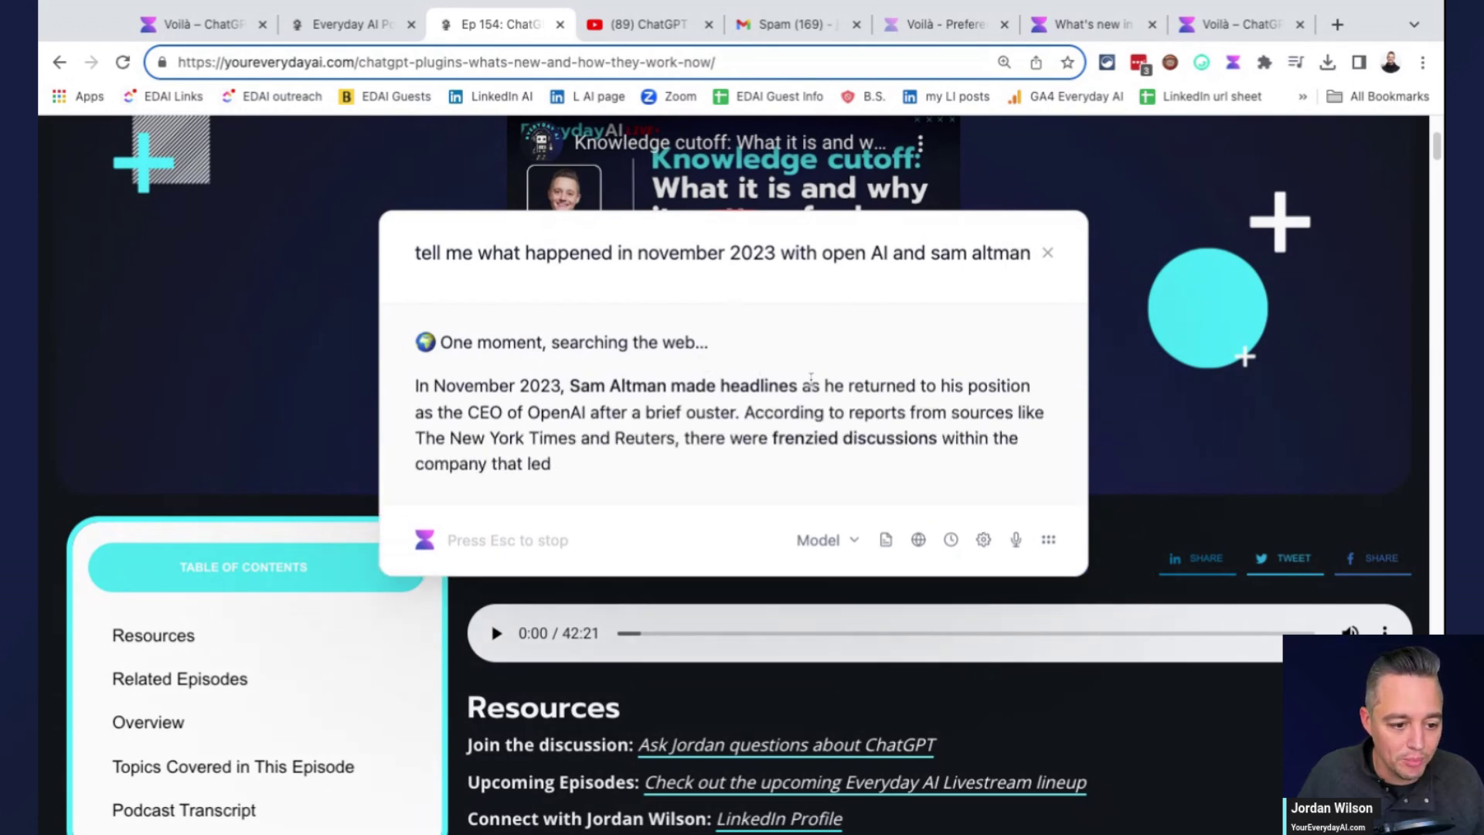
Step: Read through Voilà's web-based answer about OpenAI and Sam Altman as it is generated, including the cited sources
scroll(811, 377, "down", 2)
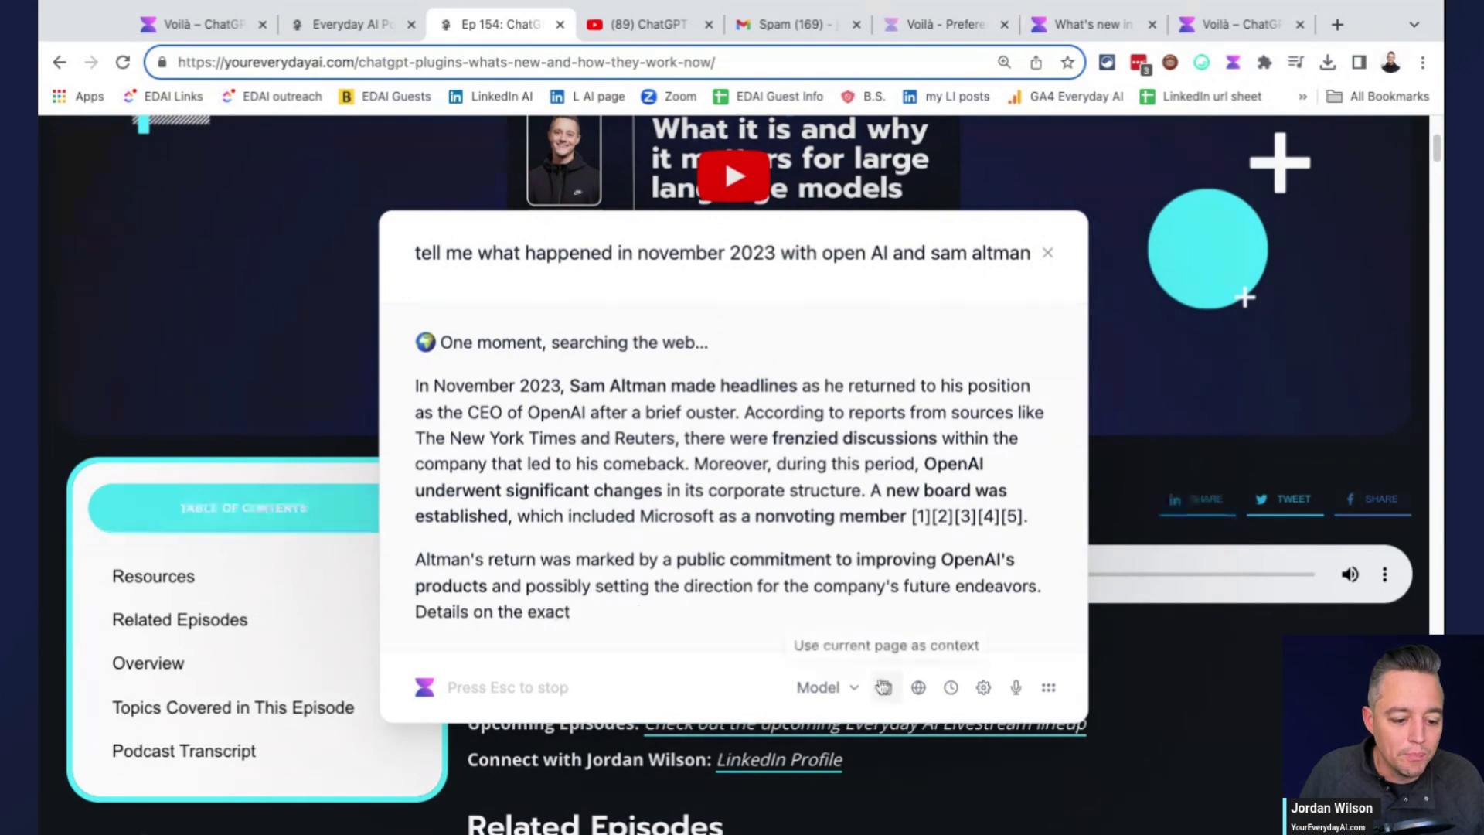
scroll(877, 702, "down", 3)
scroll(878, 701, "down", 5)
scroll(858, 735, "up", 8)
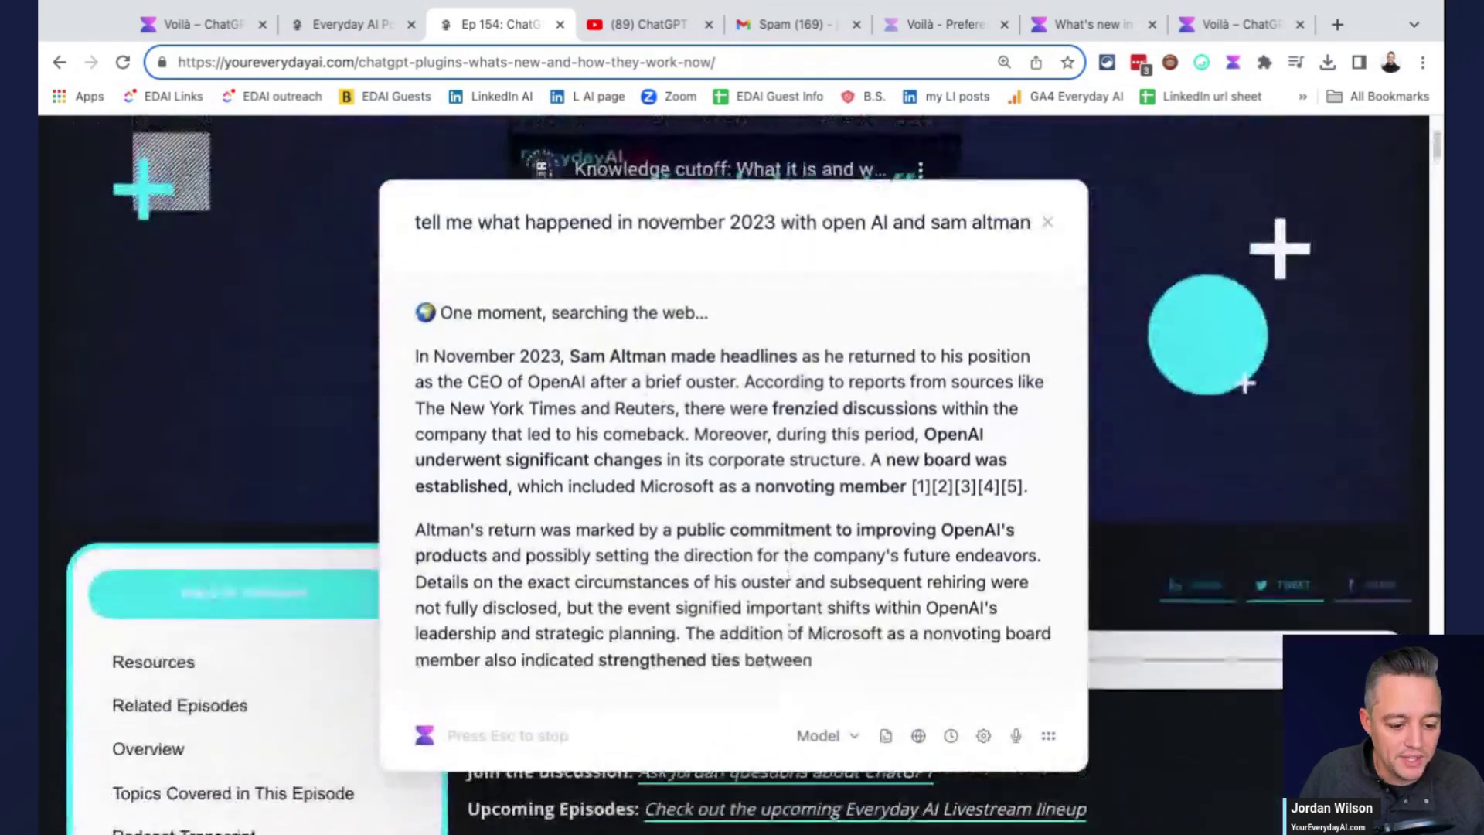
left_click(846, 744)
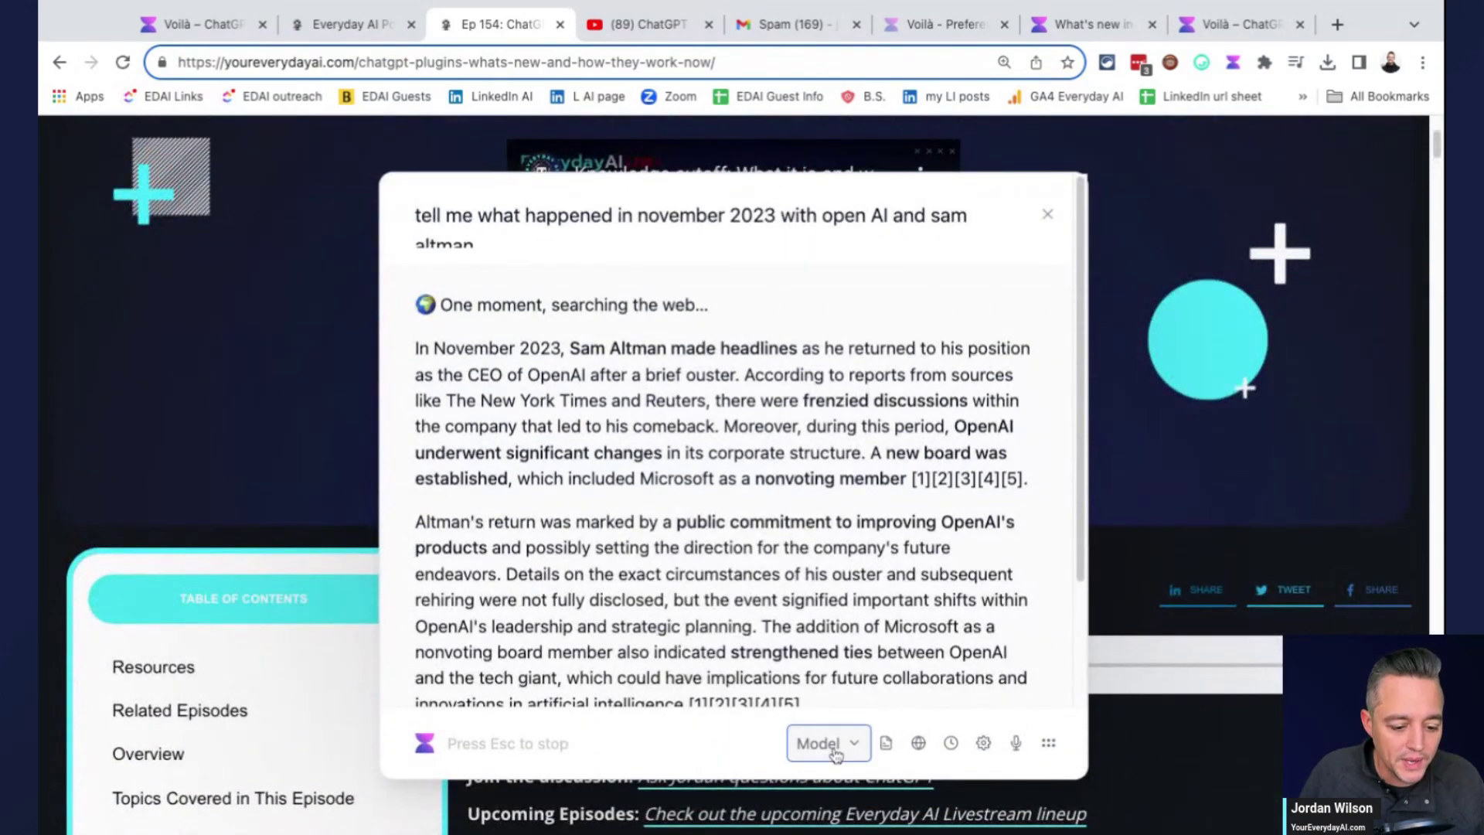
left_click(819, 743)
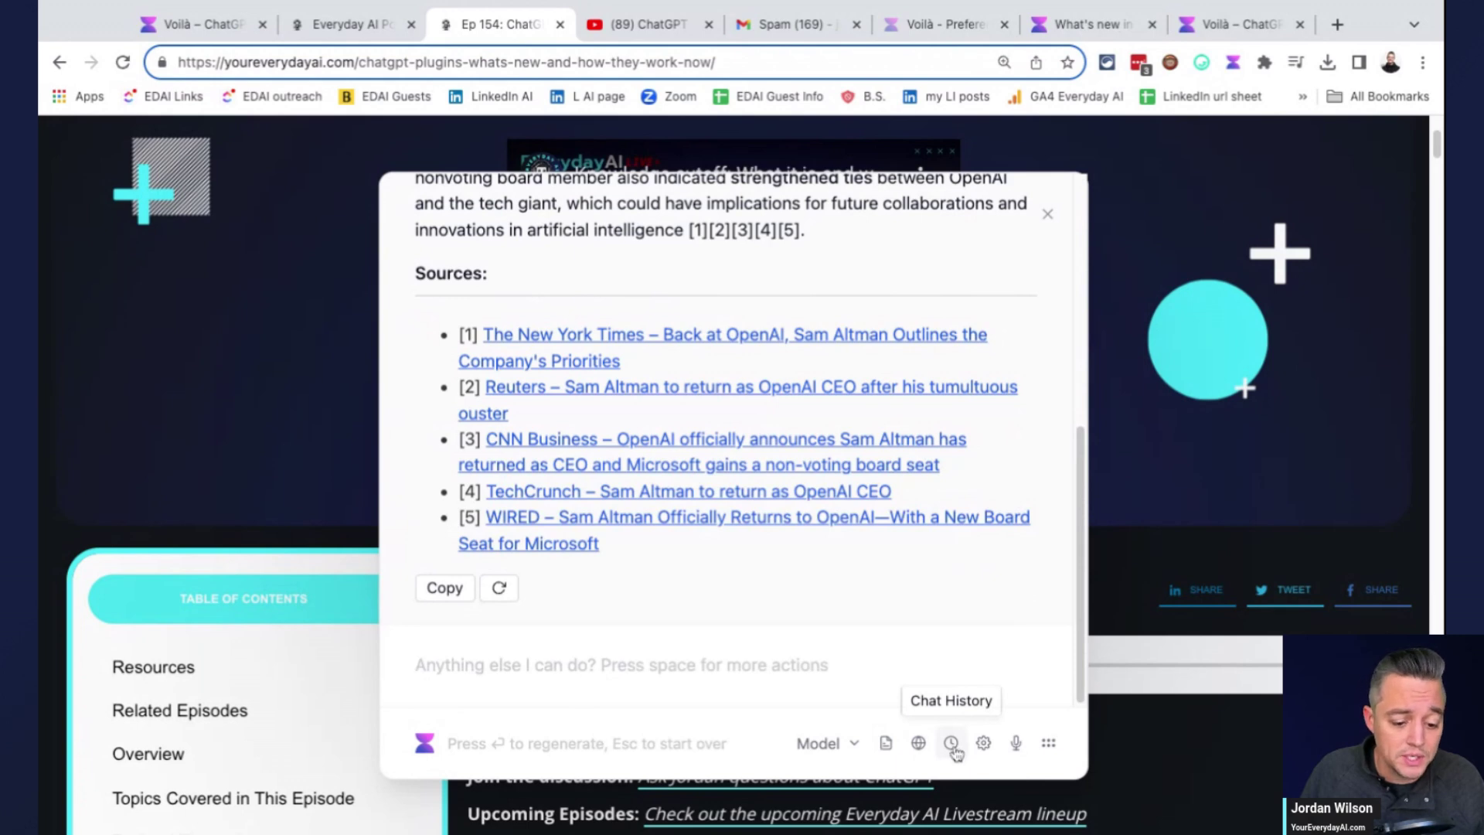
Step: Open Voilà's chat history from the assistant, and switch to the Voilà home page
left_click(953, 747)
left_click(1096, 24)
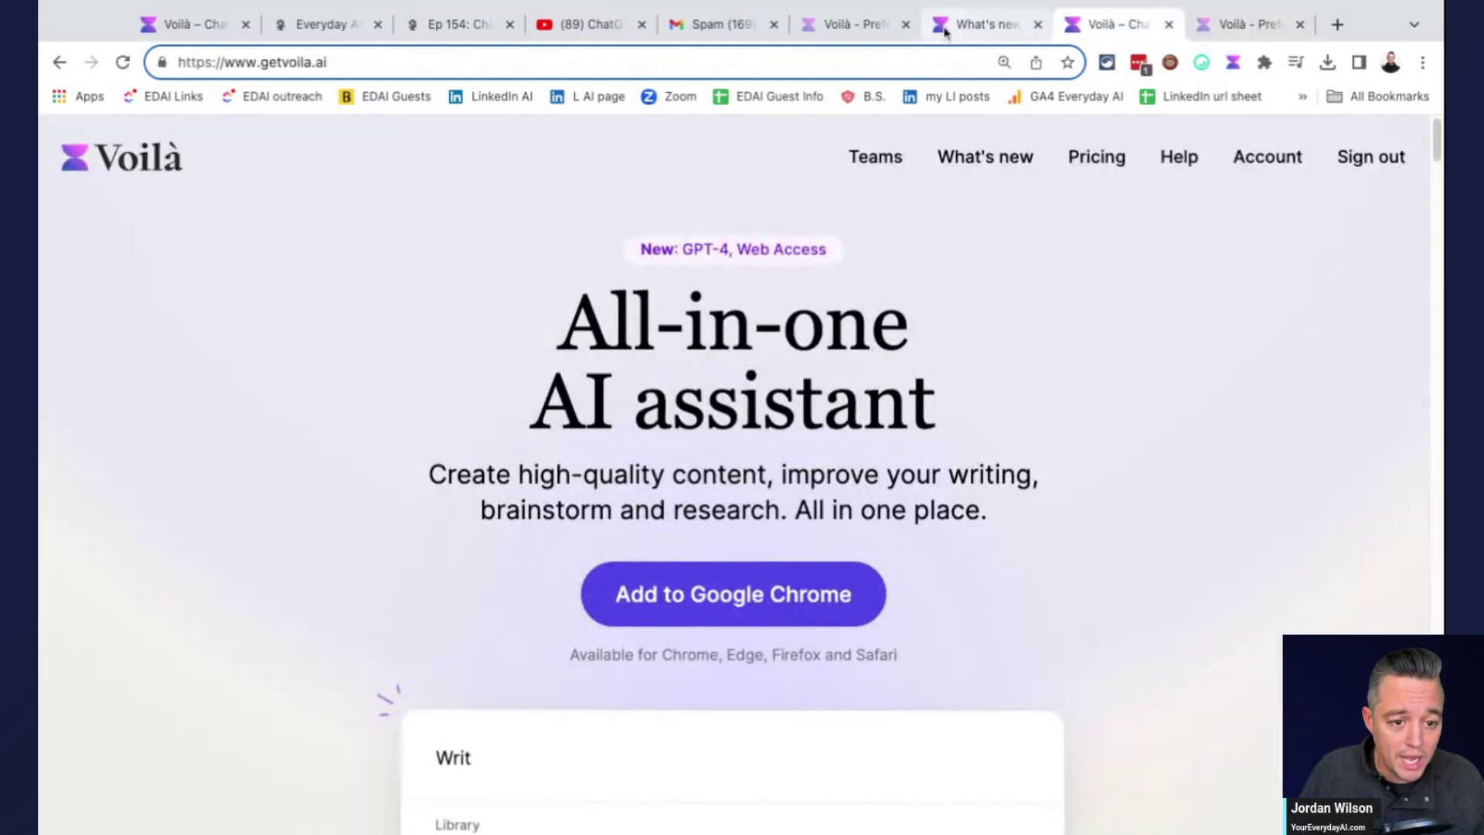
Step: View Voilà's preferences from the assistant on the Ep 154 page, and return to that episode page
left_click(459, 24)
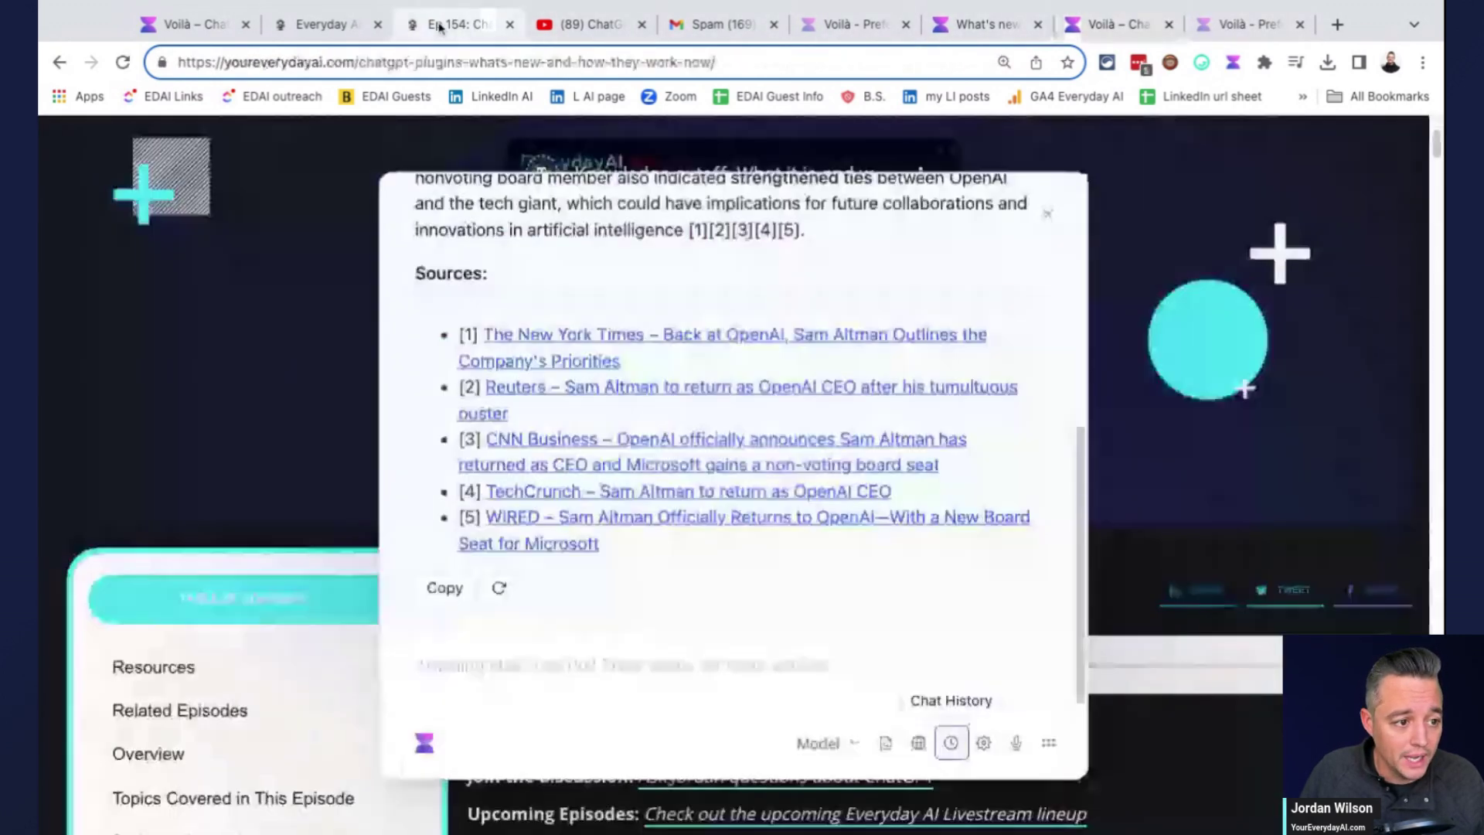
left_click(983, 749)
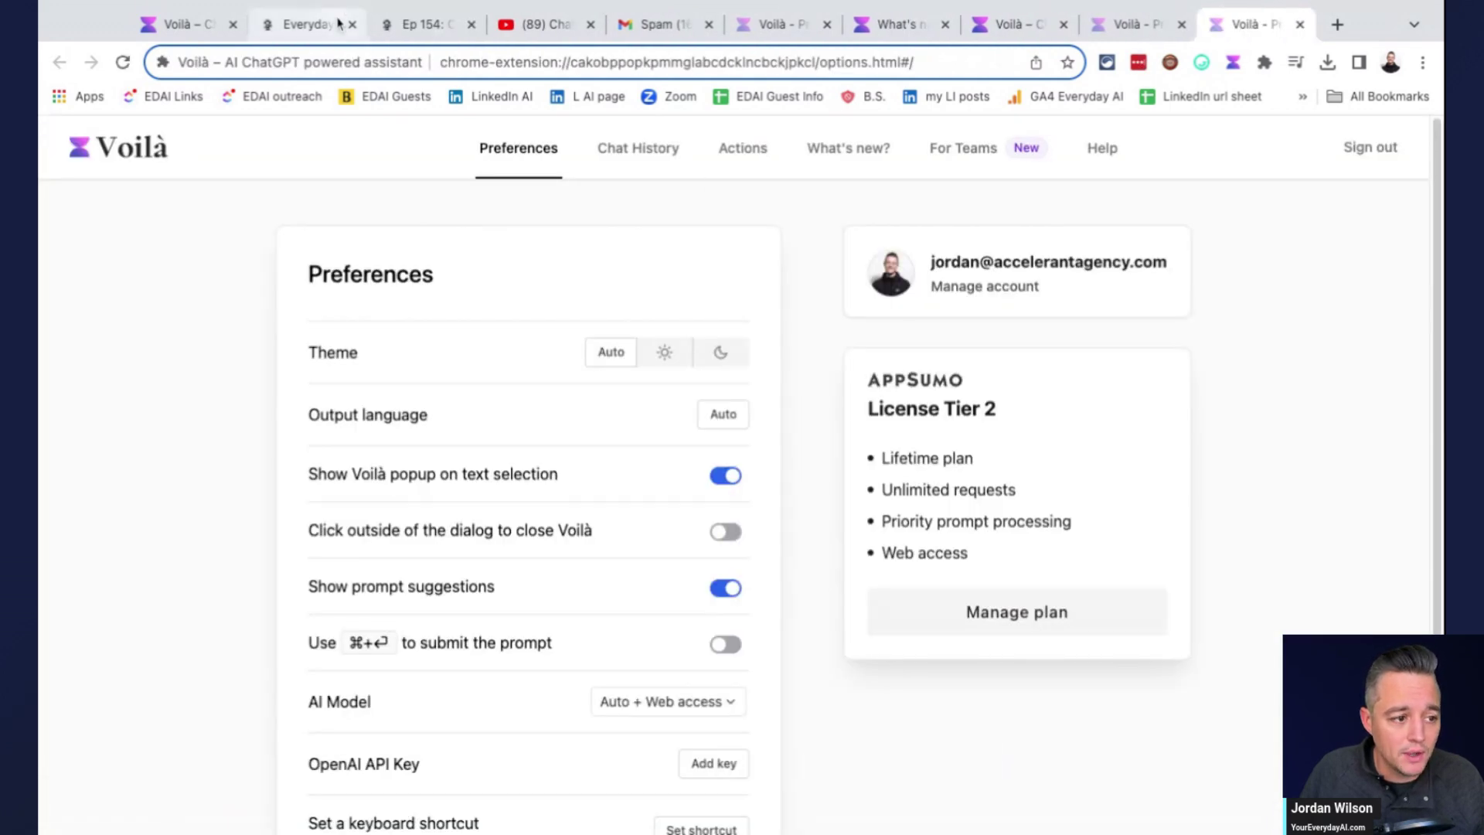
left_click(417, 24)
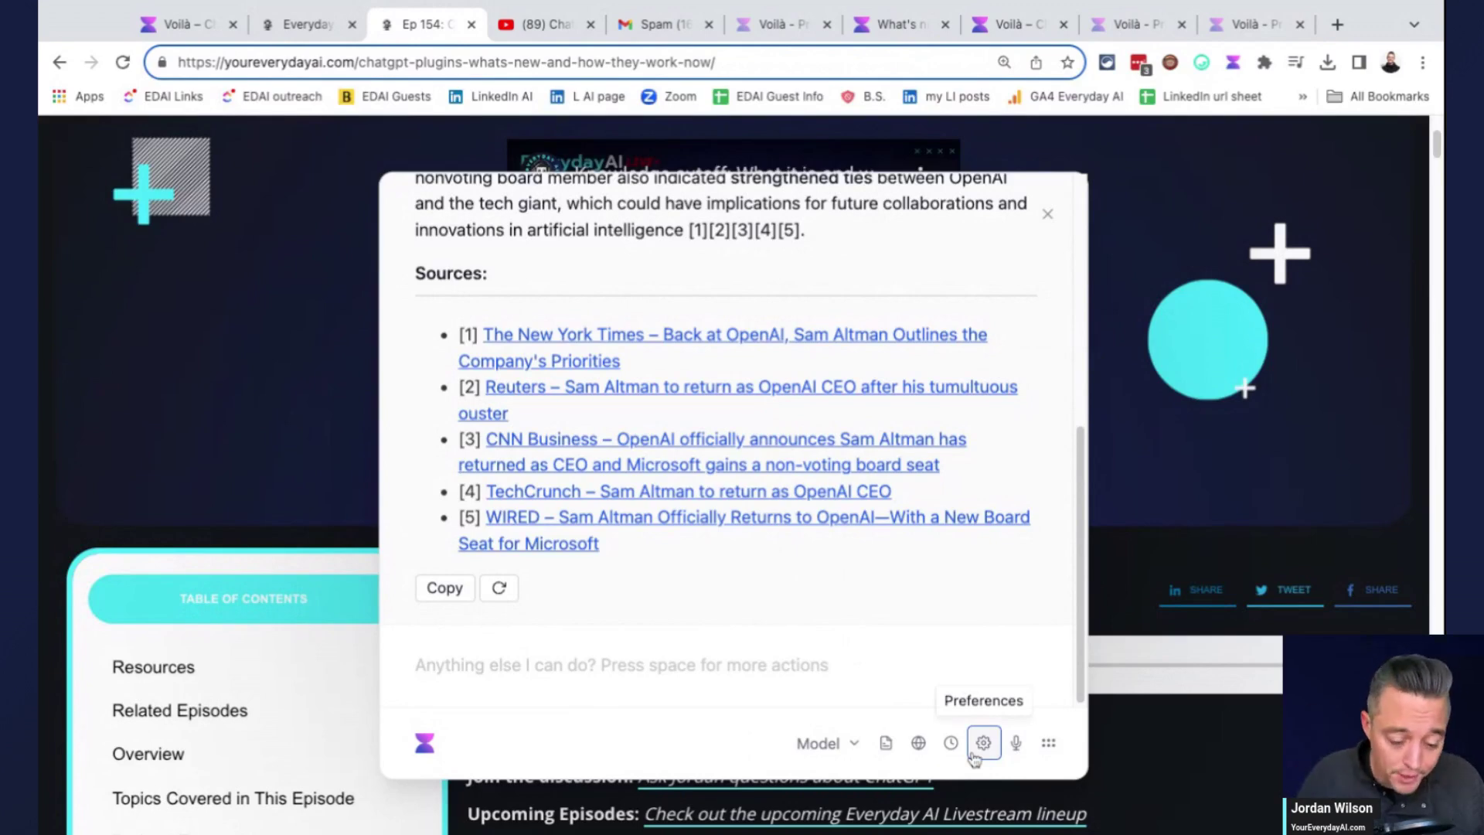
Step: Reposition the Voilà window over the episode page, and close it after rereading the answer about OpenAI and Sam Altman
left_click_drag(1048, 743, 1097, 759)
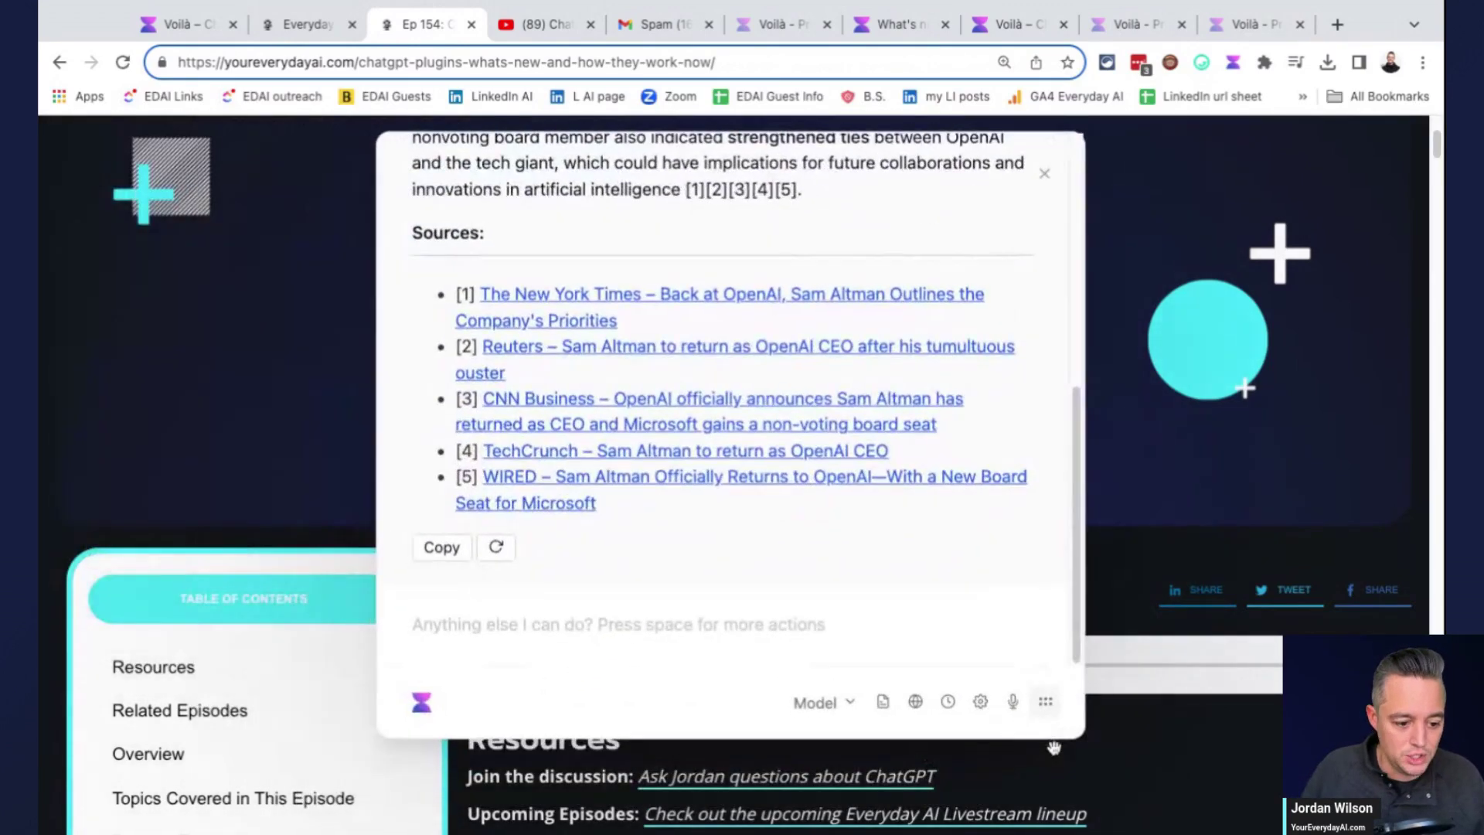
scroll(957, 613, "up", 10)
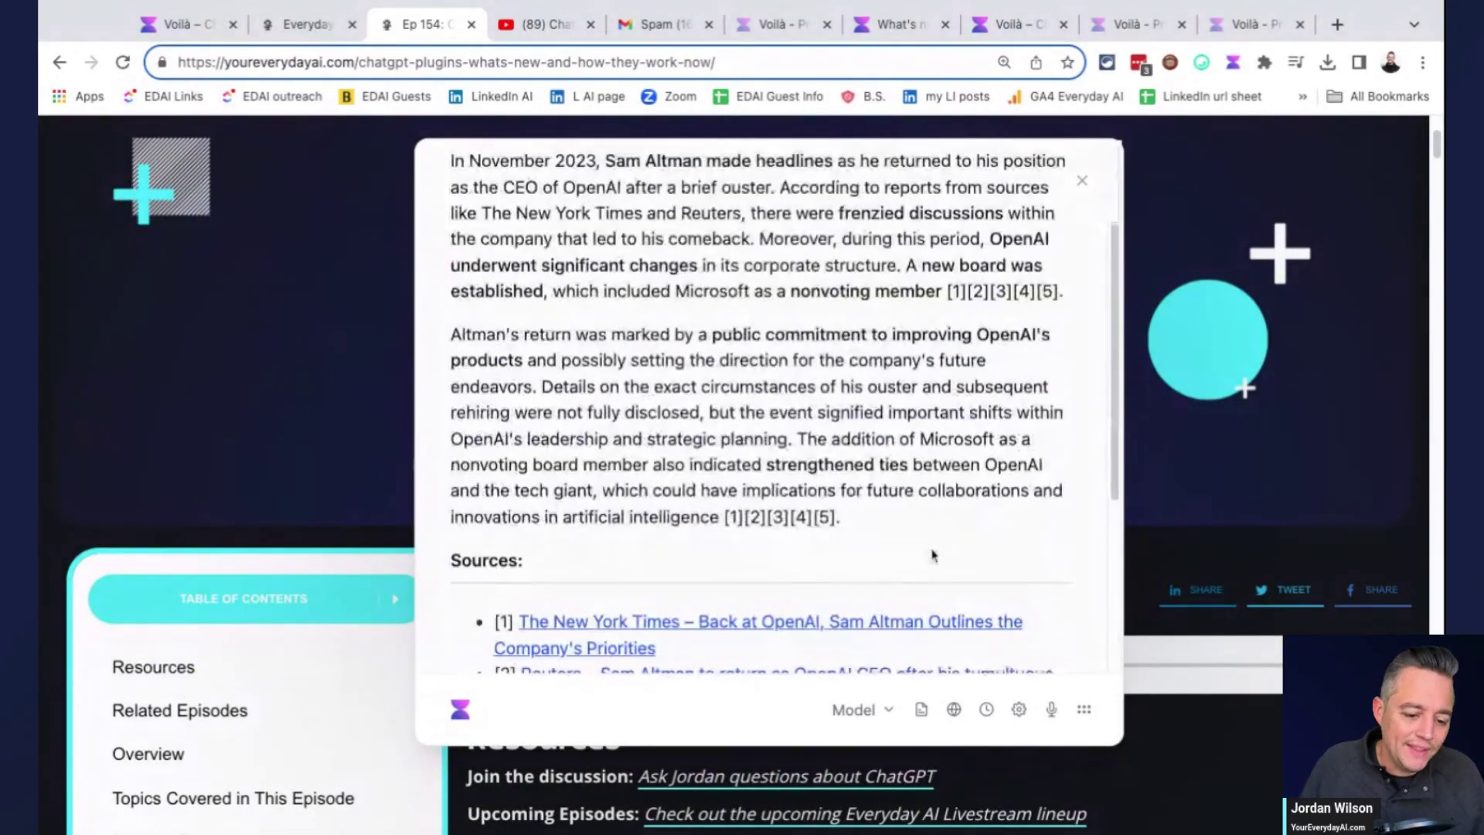
scroll(935, 553, "down", 4)
scroll(932, 557, "up", 6)
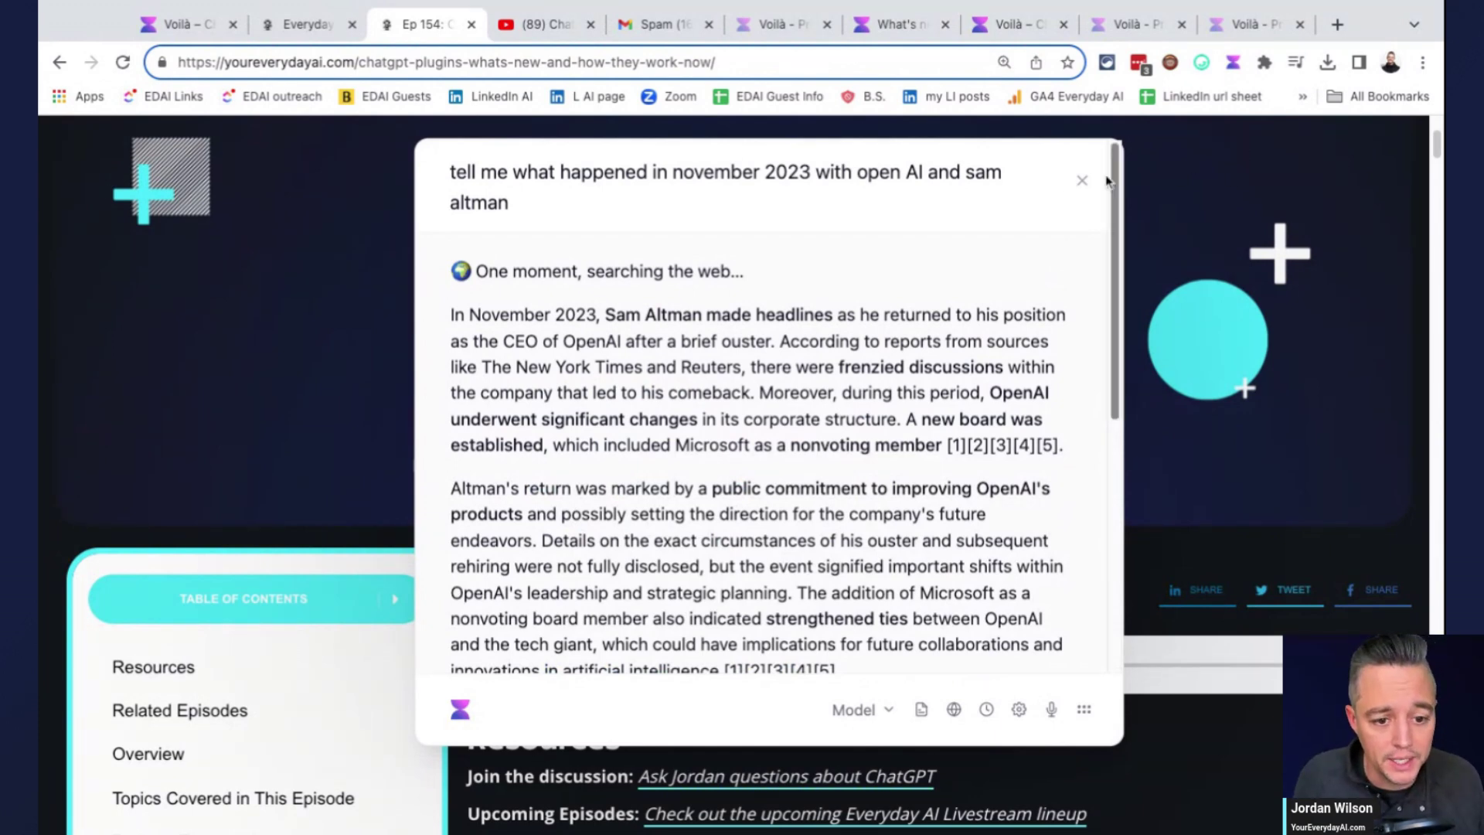
left_click(1082, 180)
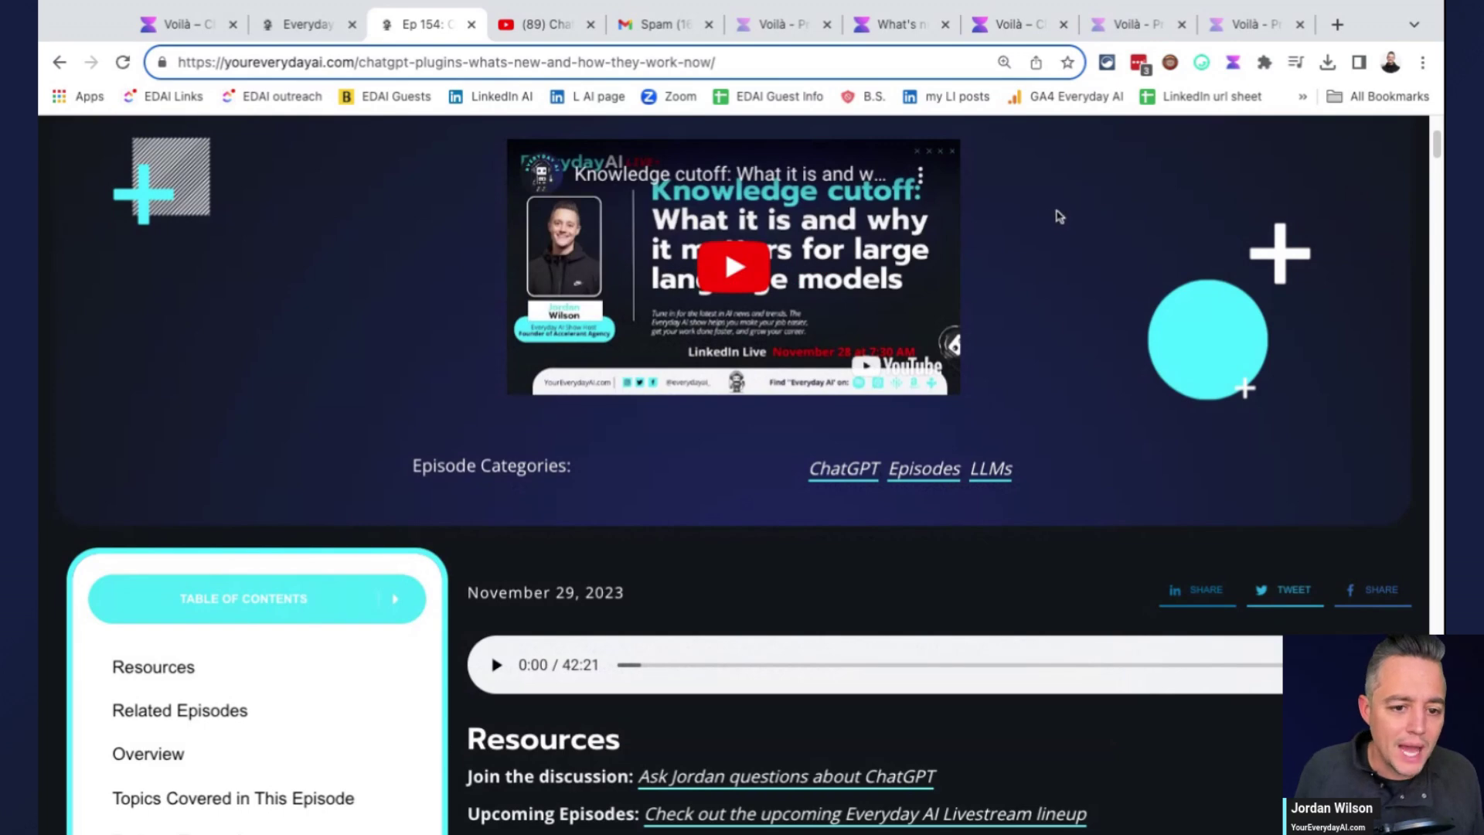
Step: Revisit Voilà's What's new page, and switch to the Everyday AI home page
left_click(897, 24)
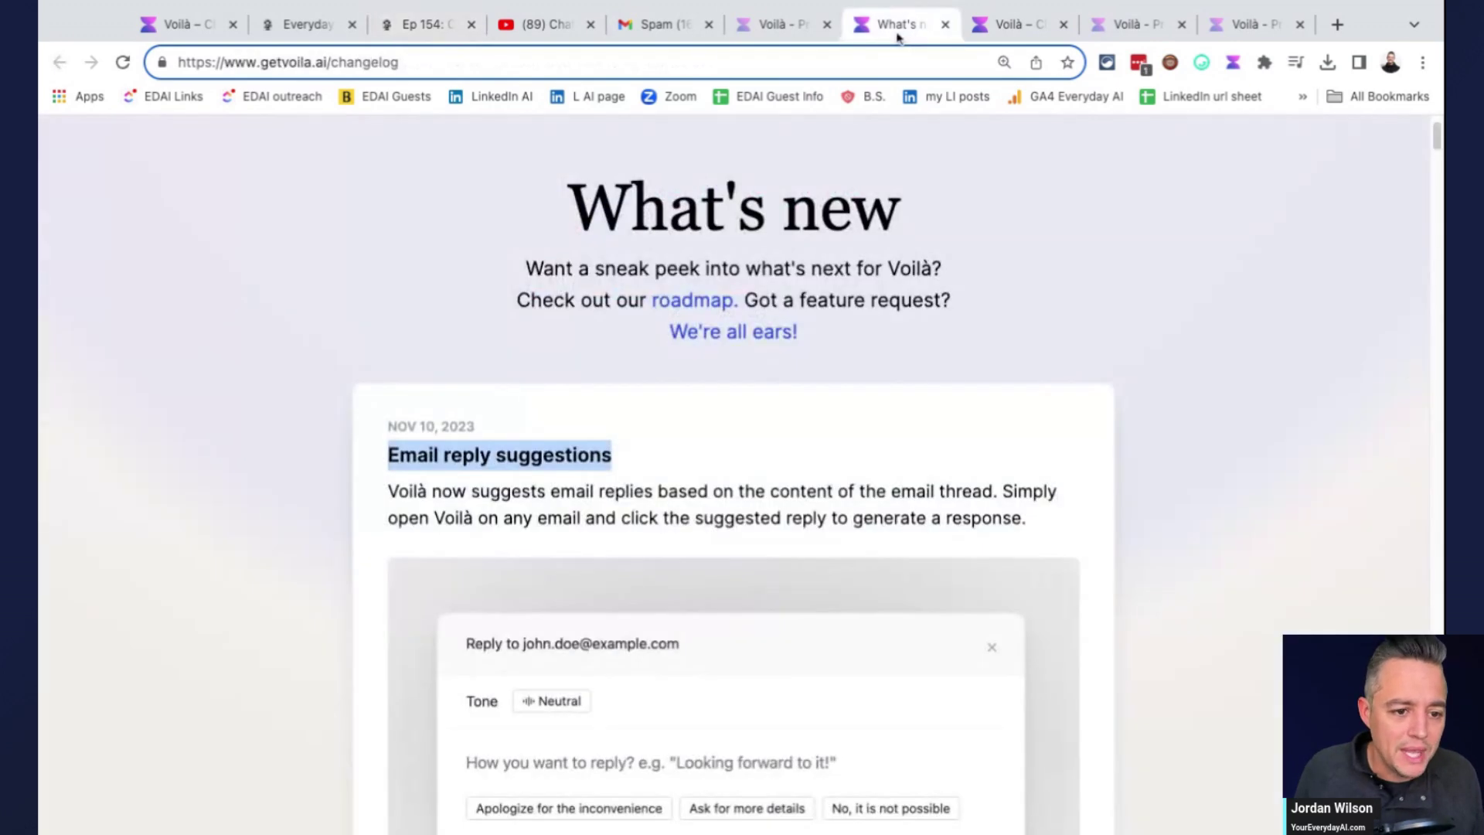
left_click(323, 29)
left_click(1047, 255)
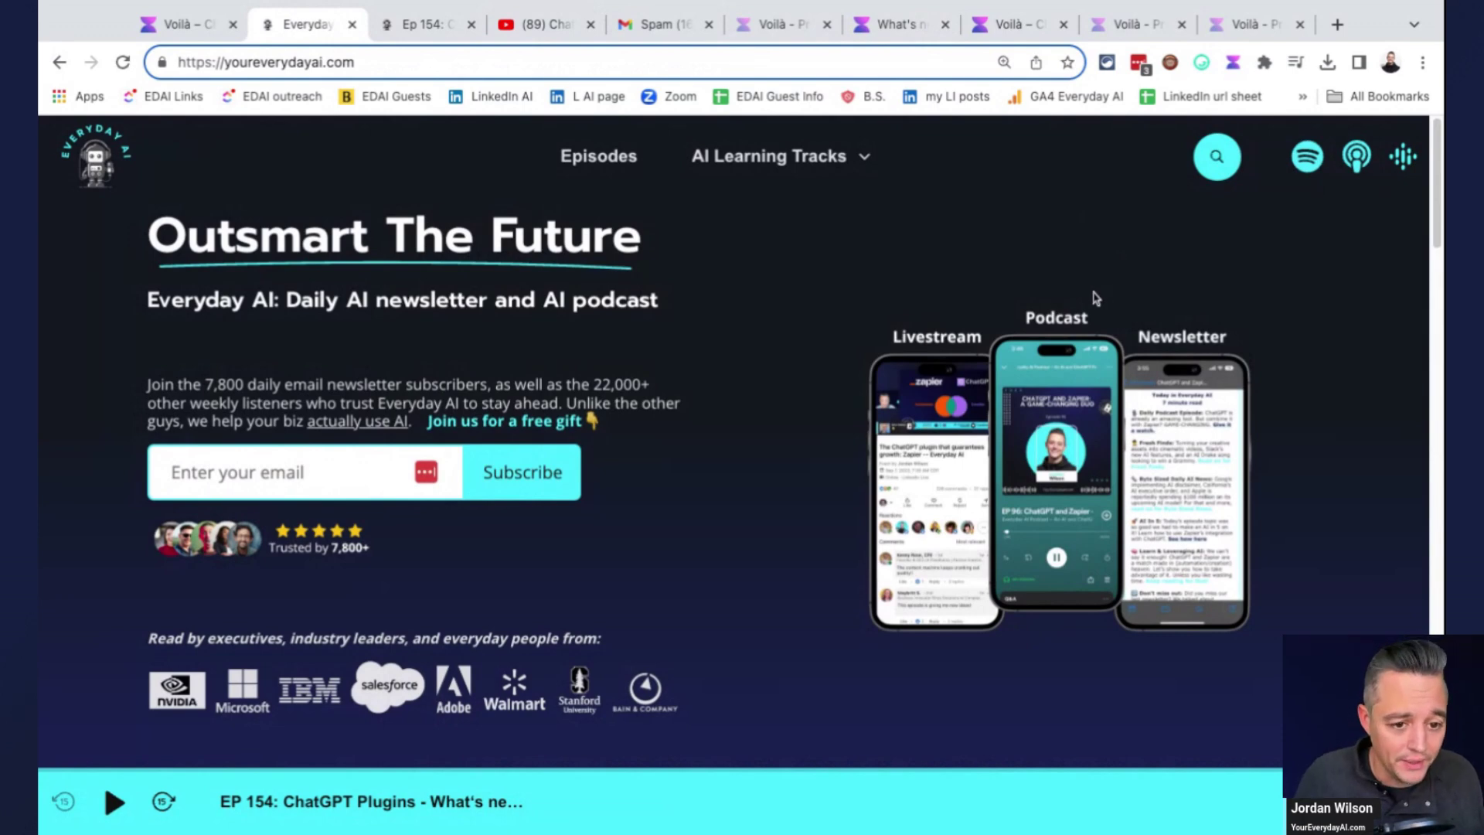
left_click(38, 170)
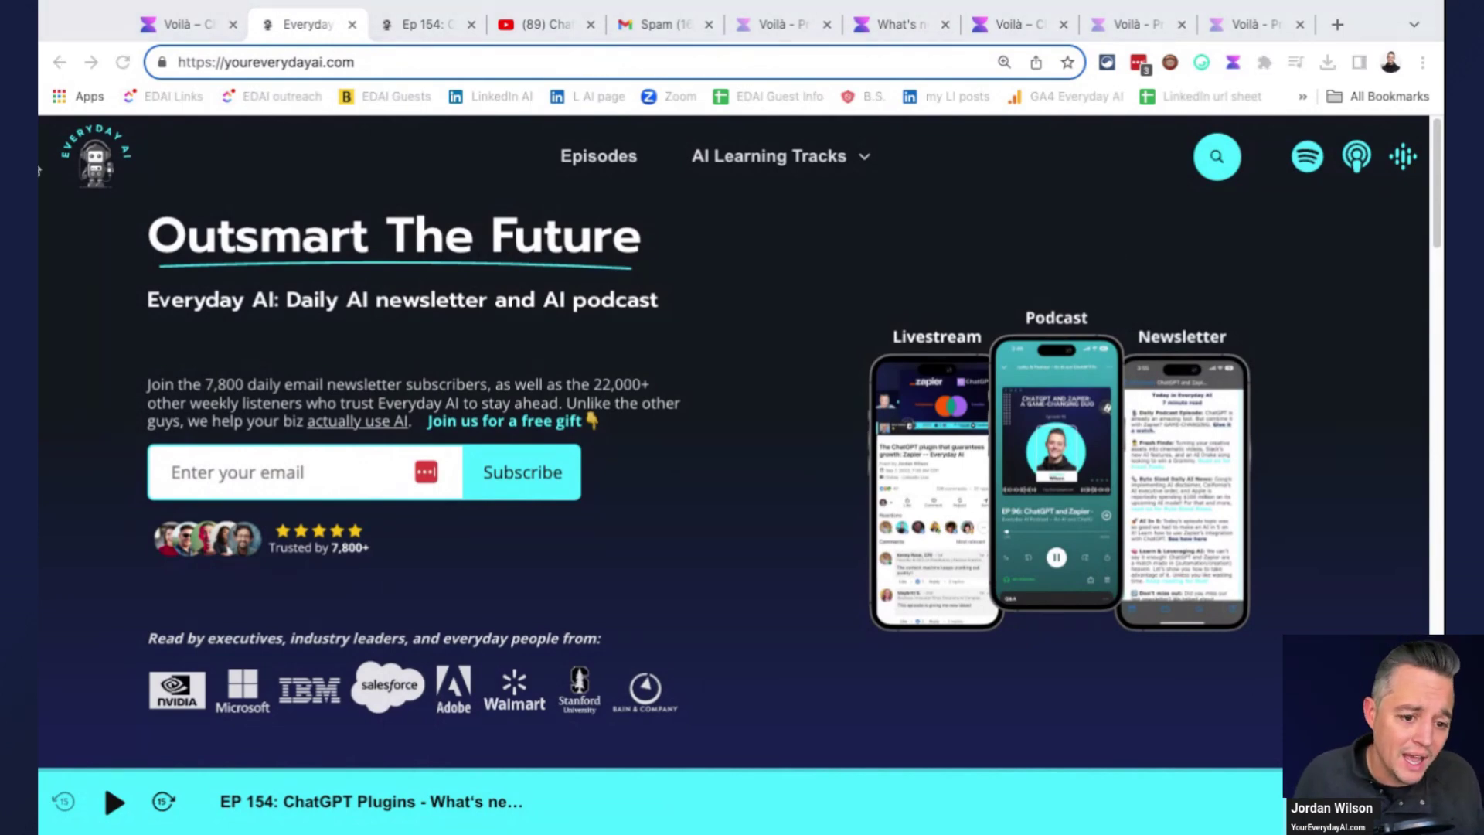